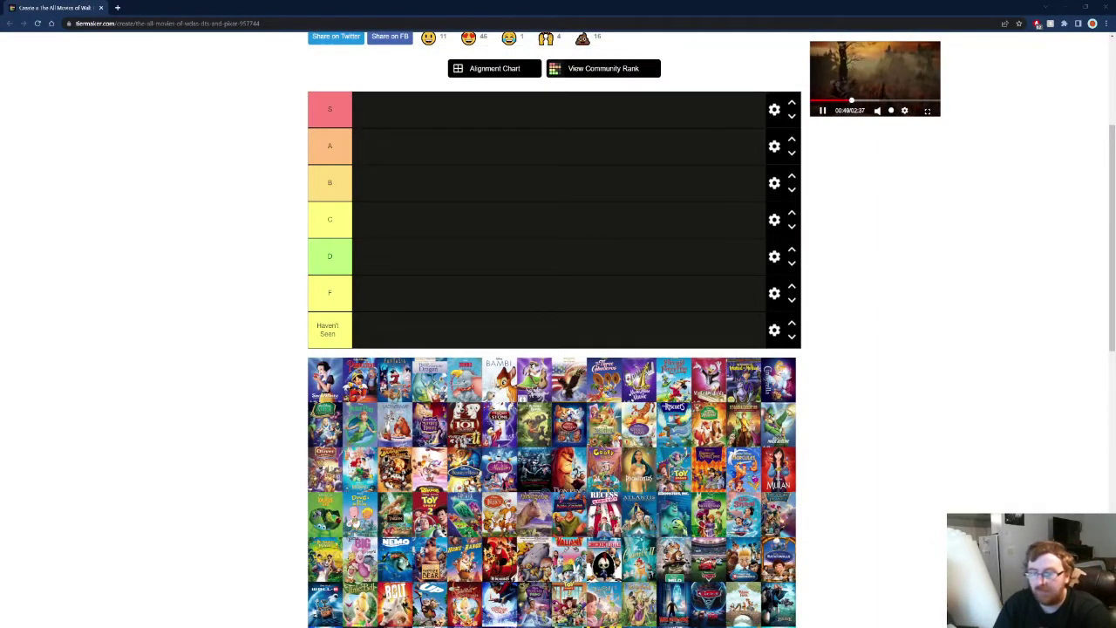
# Place The Reluctant Dragon, Saludos Amigos and Victory Through Air Power in the Haven't Seen tier
pyautogui.scroll(3, 272, 425)
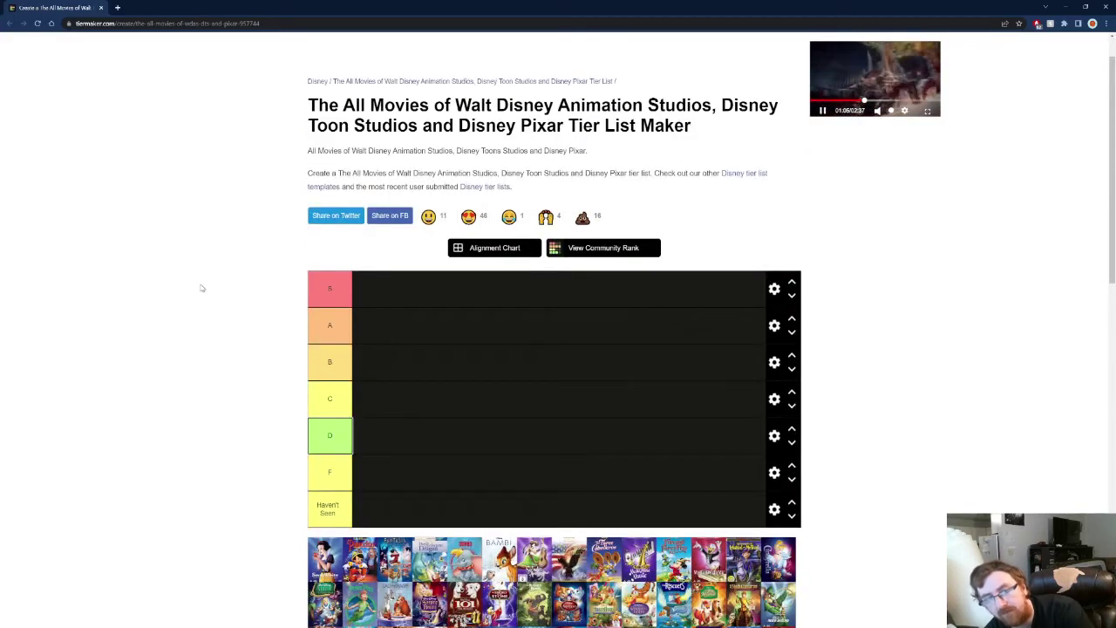
pyautogui.scroll(-10, 194, 282)
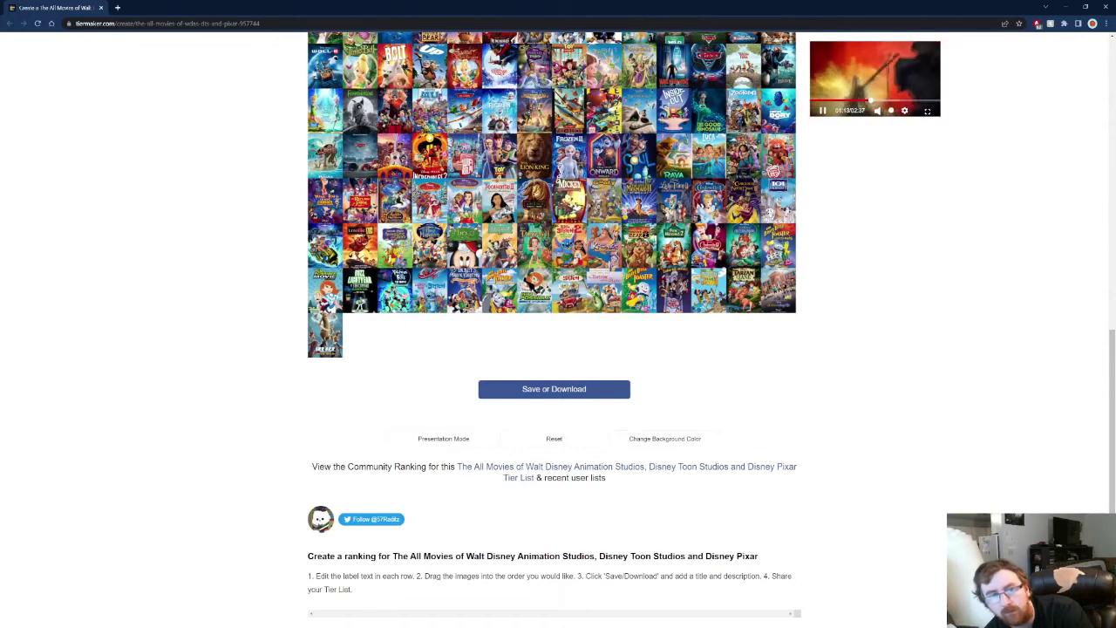
pyautogui.scroll(6, 695, 247)
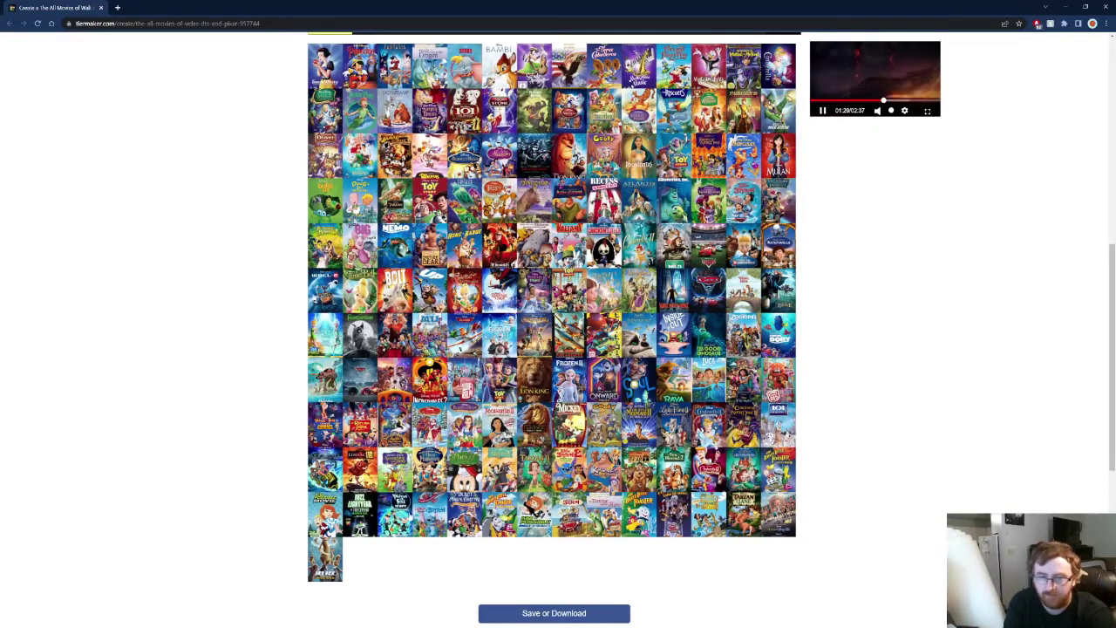
pyautogui.scroll(2, 555, 330)
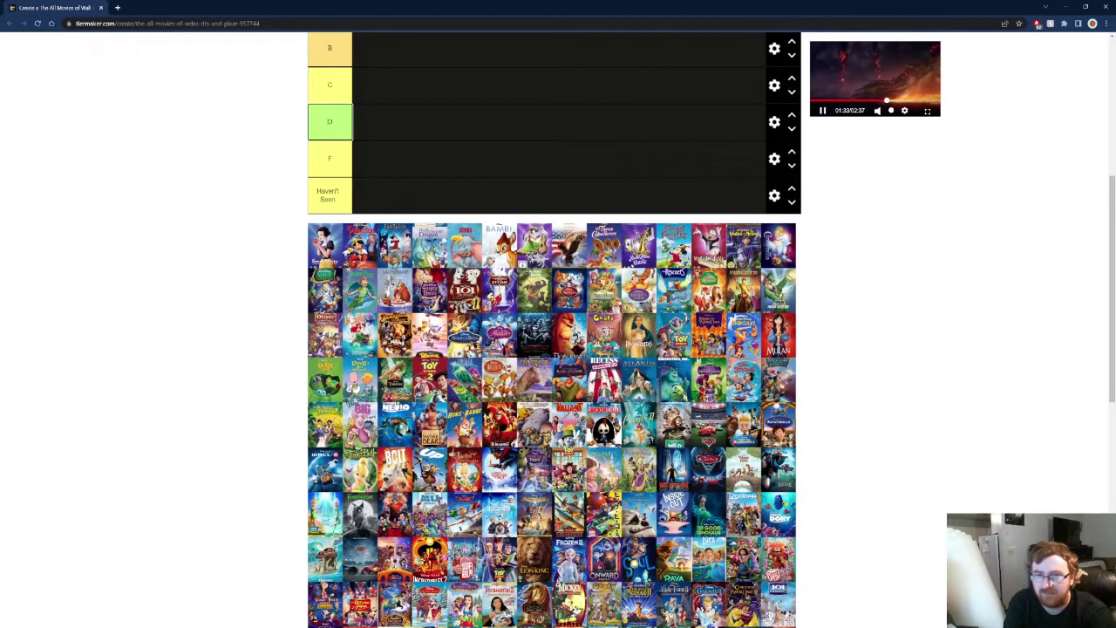
pyautogui.scroll(1, 554, 330)
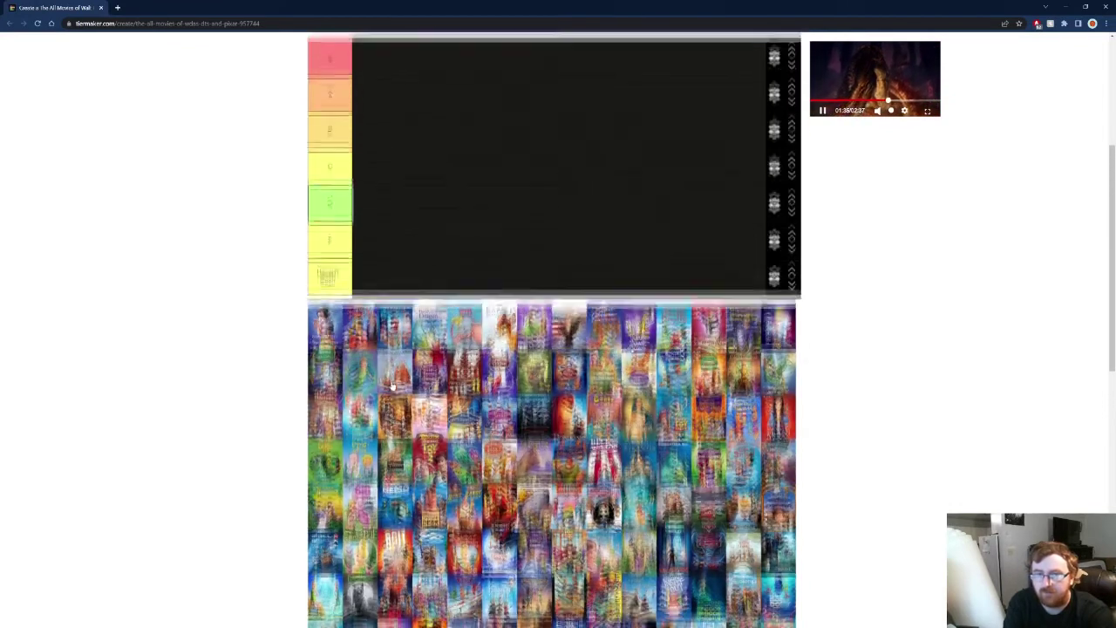
pyautogui.moveTo(420, 335); pyautogui.dragTo(382, 293)
pyautogui.moveTo(499, 342); pyautogui.dragTo(440, 296)
pyautogui.moveTo(495, 344); pyautogui.dragTo(456, 292)
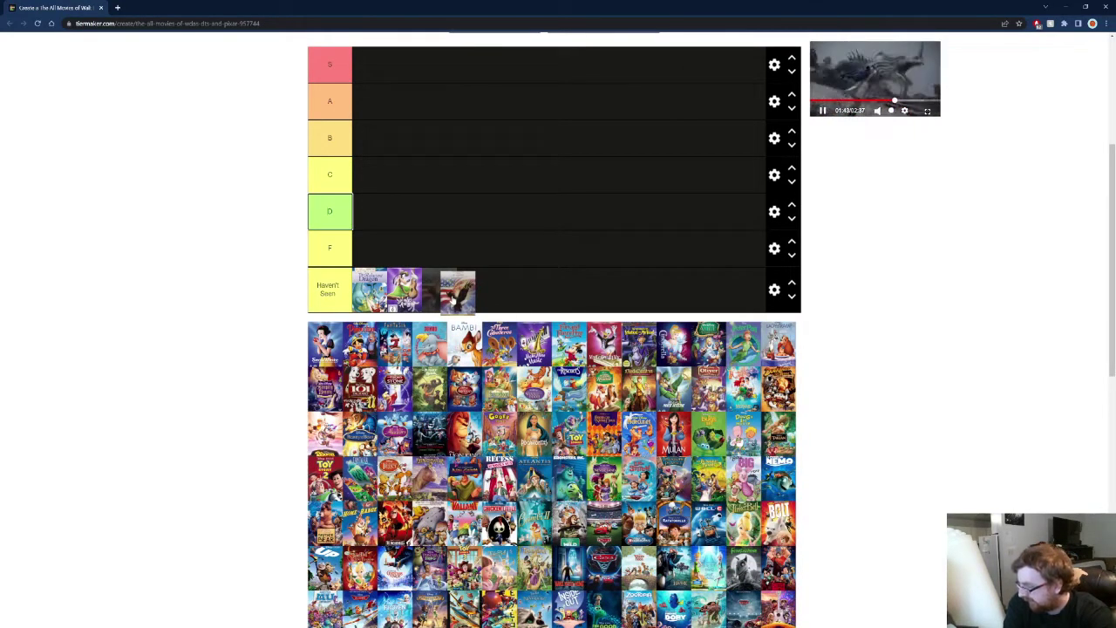
pyautogui.moveTo(453, 296); pyautogui.dragTo(453, 301)
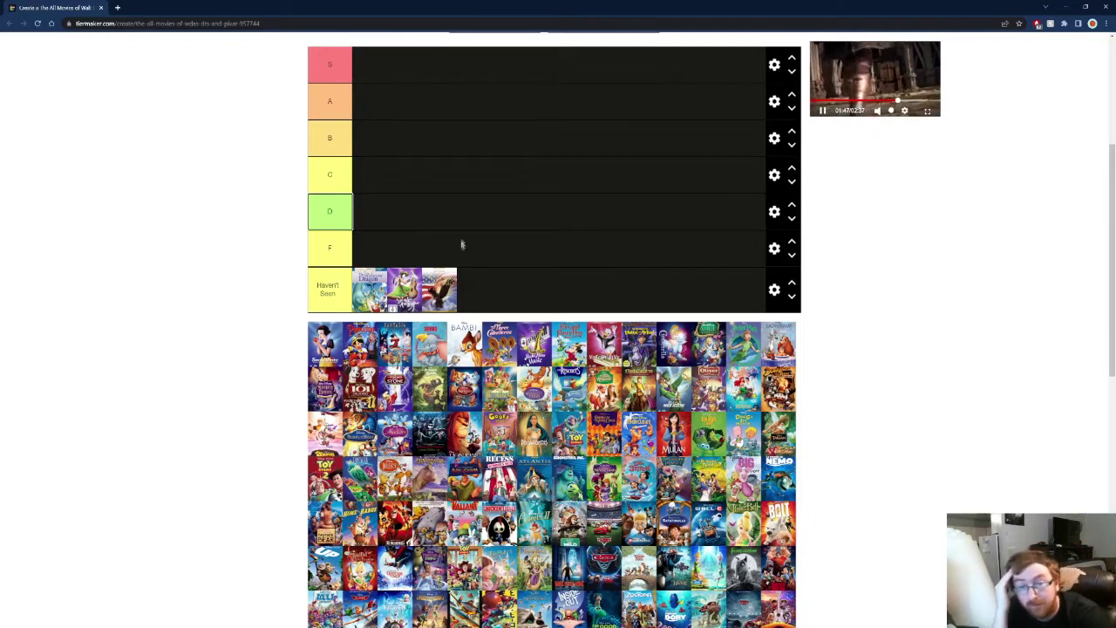
# Add The Three Caballeros, Make Mine Music, Fun and Fancy Free and Melody Time to the Haven't Seen tier
pyautogui.moveTo(504, 356); pyautogui.dragTo(471, 292)
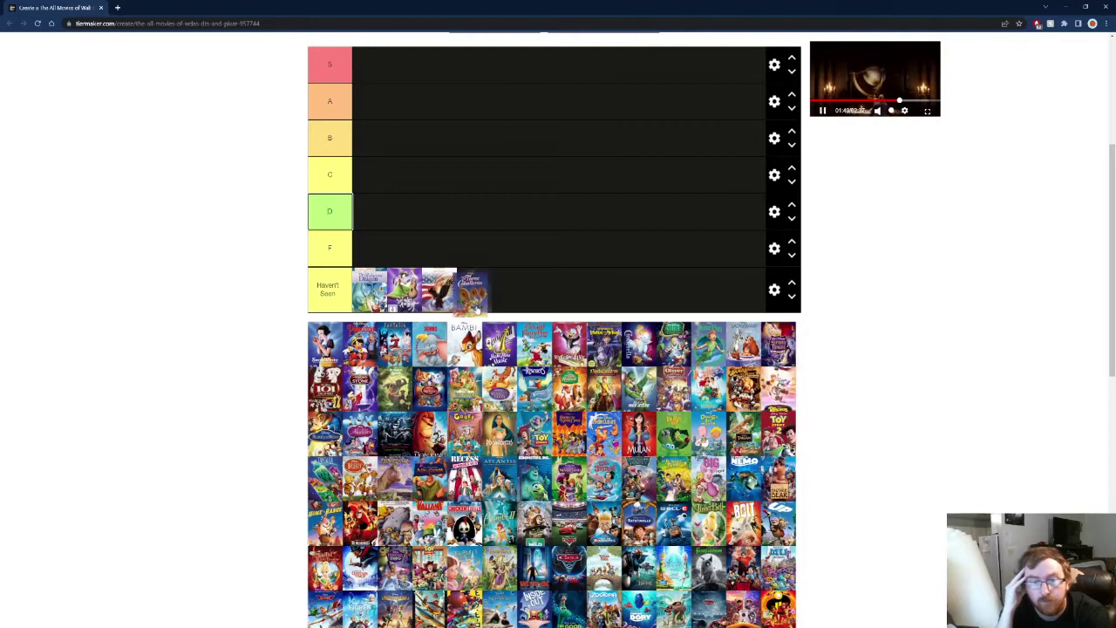
pyautogui.moveTo(499, 350); pyautogui.dragTo(515, 303)
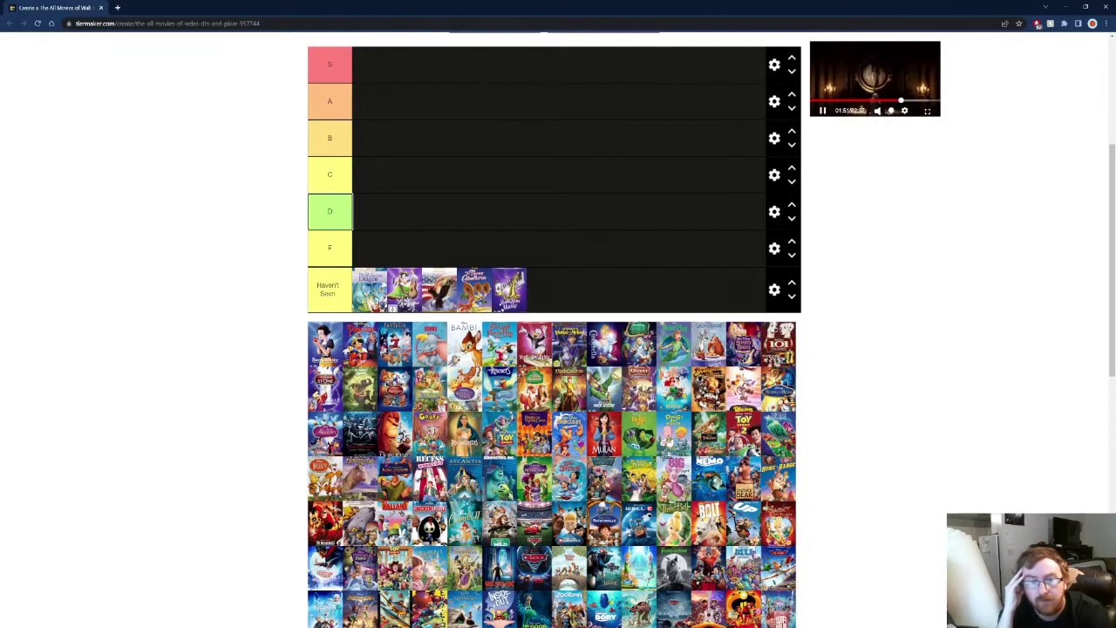
pyautogui.moveTo(520, 349); pyautogui.dragTo(591, 316)
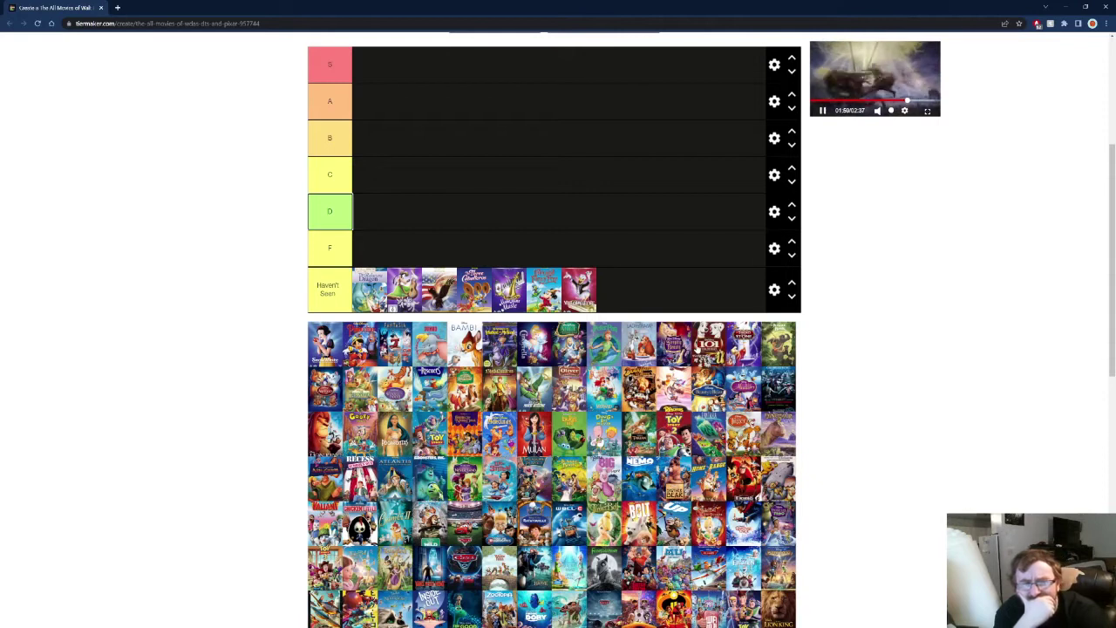
# Move Sleeping Beauty, The Sword in the Stone, the first Winnie the Pooh film, The Black Cauldron and DuckTales into the Haven't Seen tier
pyautogui.moveTo(670, 357); pyautogui.dragTo(628, 305)
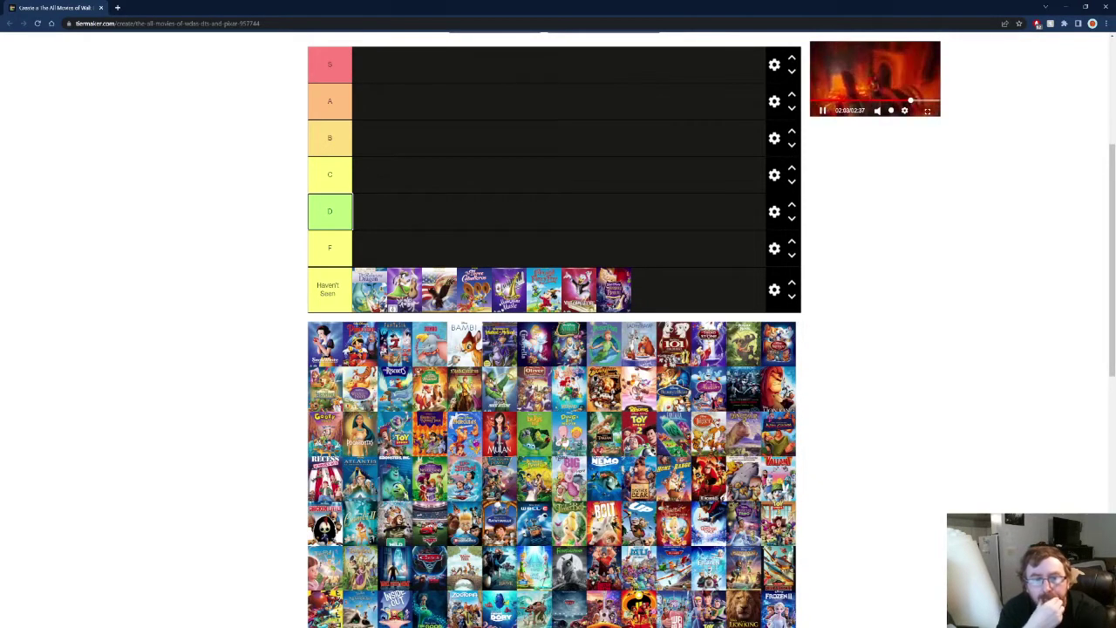
pyautogui.moveTo(702, 362); pyautogui.dragTo(660, 307)
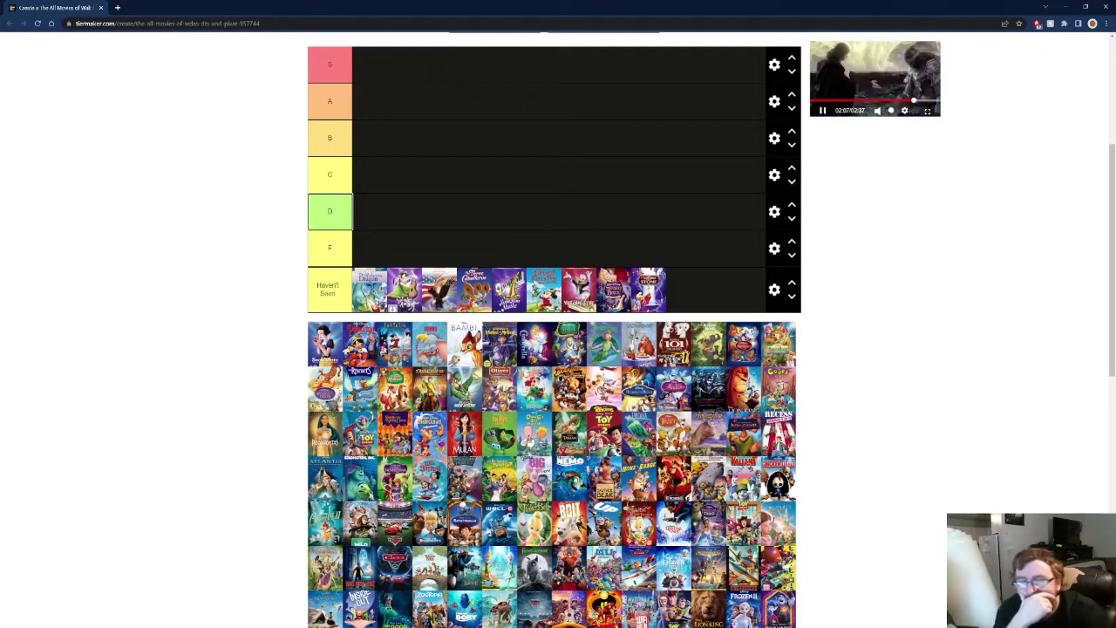
pyautogui.moveTo(333, 388); pyautogui.dragTo(730, 284)
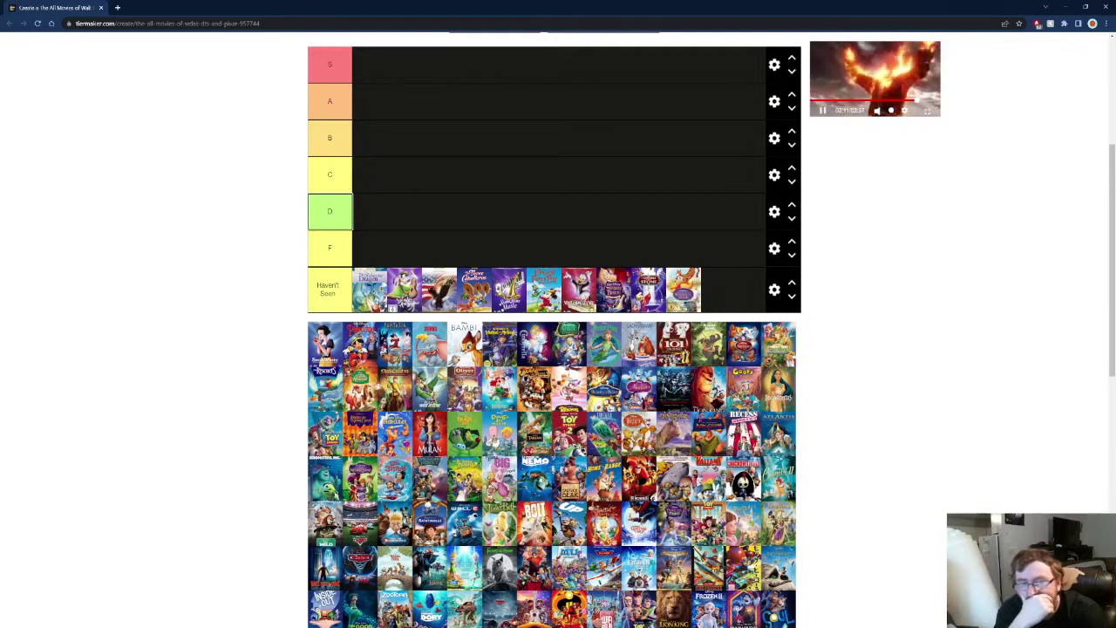
pyautogui.moveTo(394, 384); pyautogui.dragTo(726, 288)
pyautogui.moveTo(502, 388); pyautogui.dragTo(691, 348)
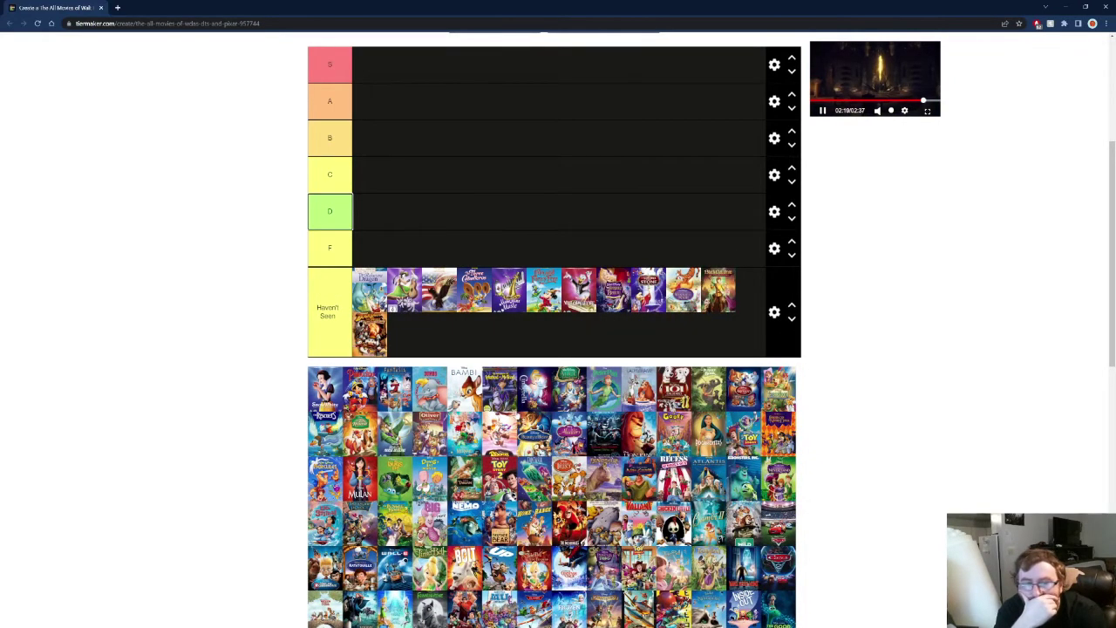
# Add Doug's 1st Movie, The Tigger Movie, Dinosaur and Recess: School's Out to the Haven't Seen tier
pyautogui.scroll(-1, 516, 417)
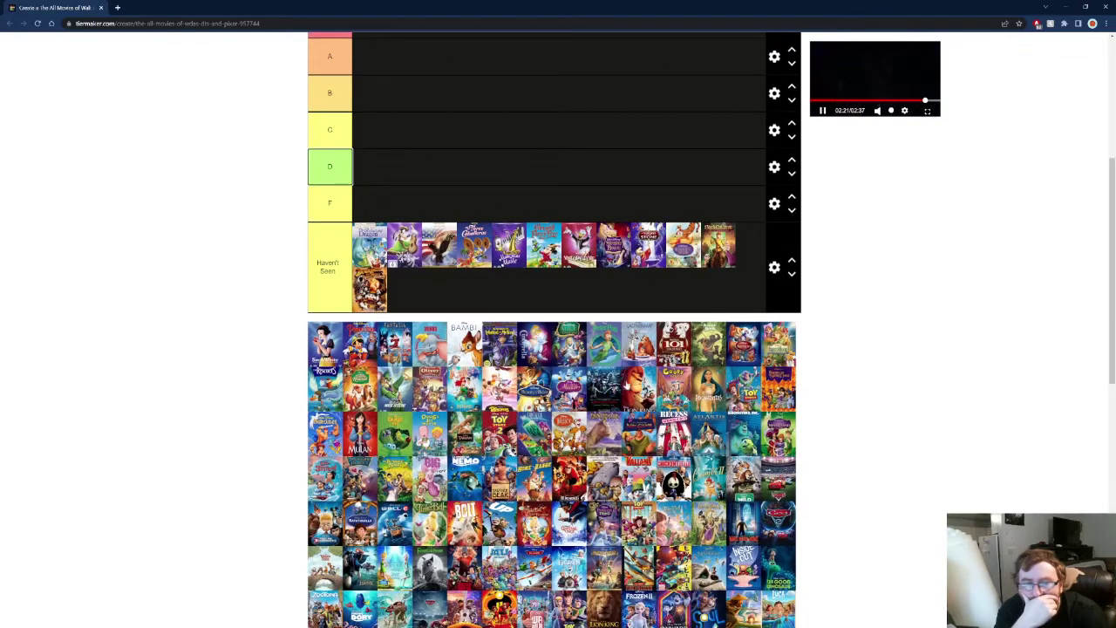
pyautogui.scroll(-1, 555, 348)
pyautogui.scroll(-1, 488, 384)
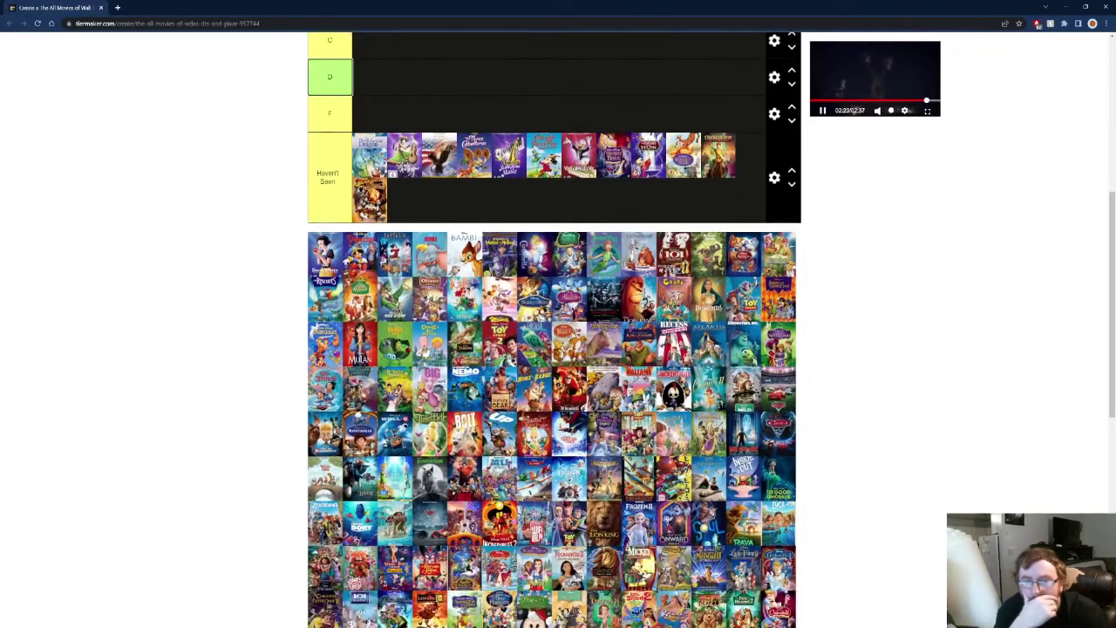
pyautogui.moveTo(395, 255); pyautogui.dragTo(403, 199)
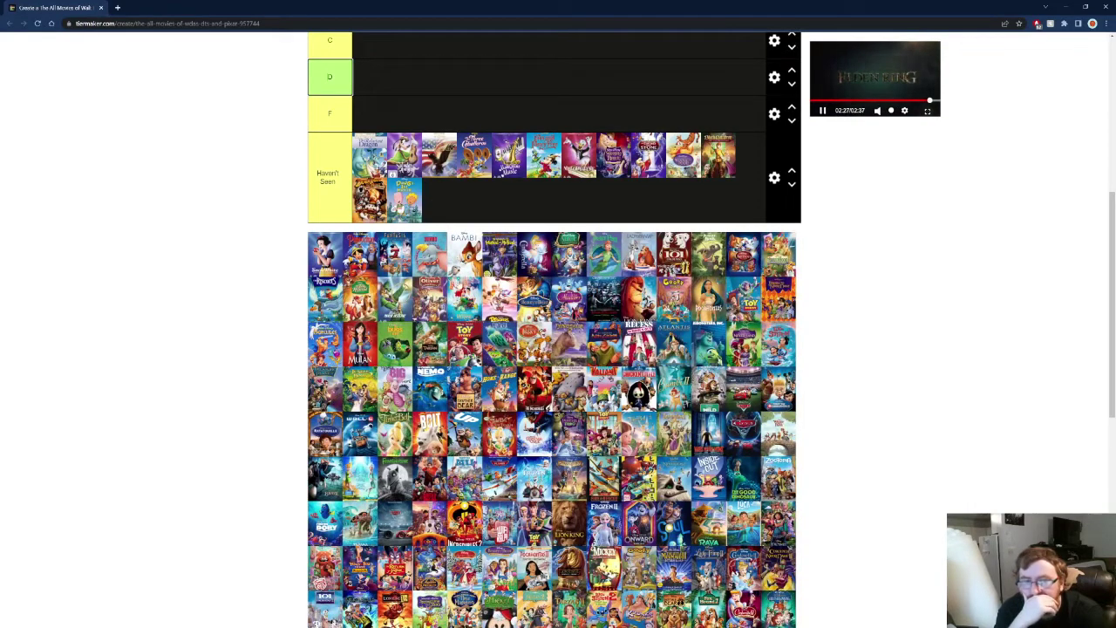
pyautogui.moveTo(532, 340); pyautogui.dragTo(441, 202)
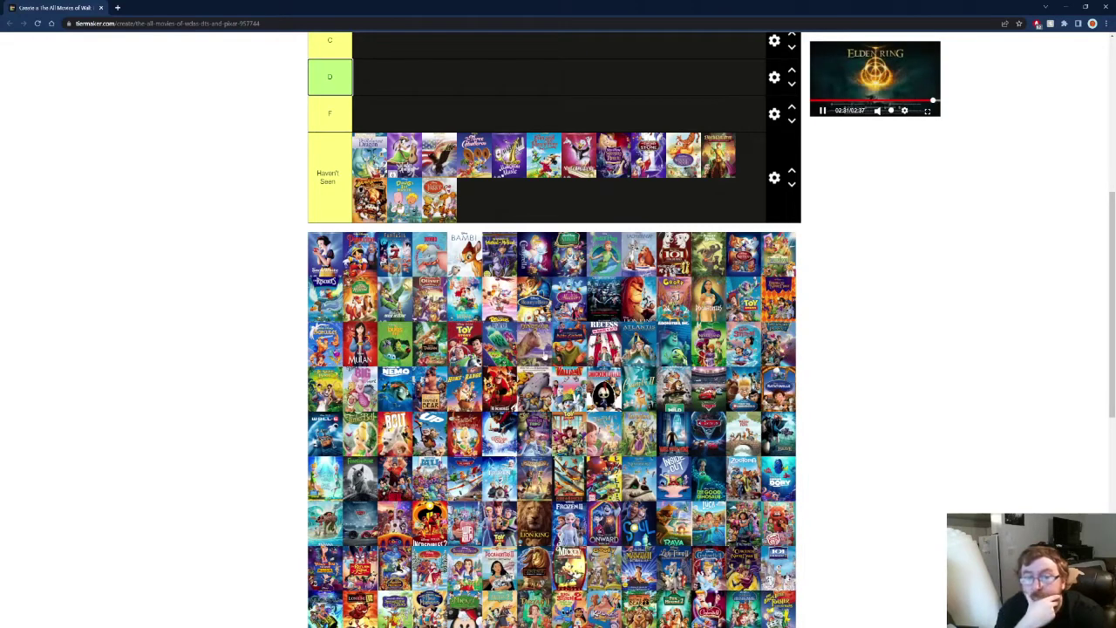
pyautogui.moveTo(542, 358); pyautogui.dragTo(471, 208)
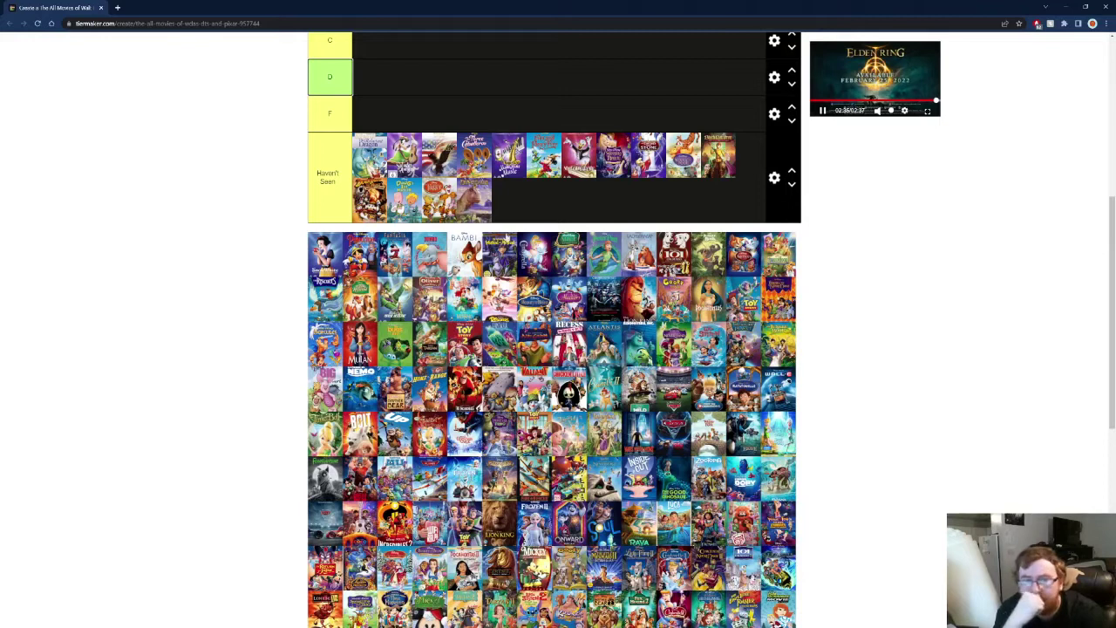
pyautogui.moveTo(577, 356); pyautogui.dragTo(529, 218)
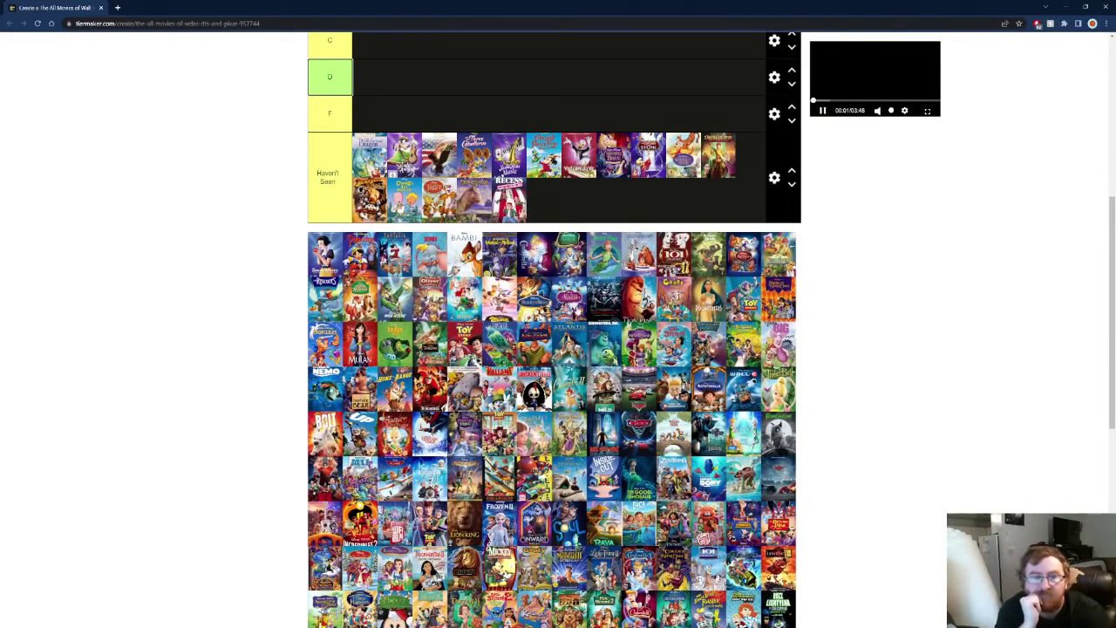
# Put Return to Never Land, Treasure Planet, The Jungle Book 2 and Piglet's Big Movie in the Haven't Seen tier
pyautogui.moveTo(645, 347); pyautogui.dragTo(564, 200)
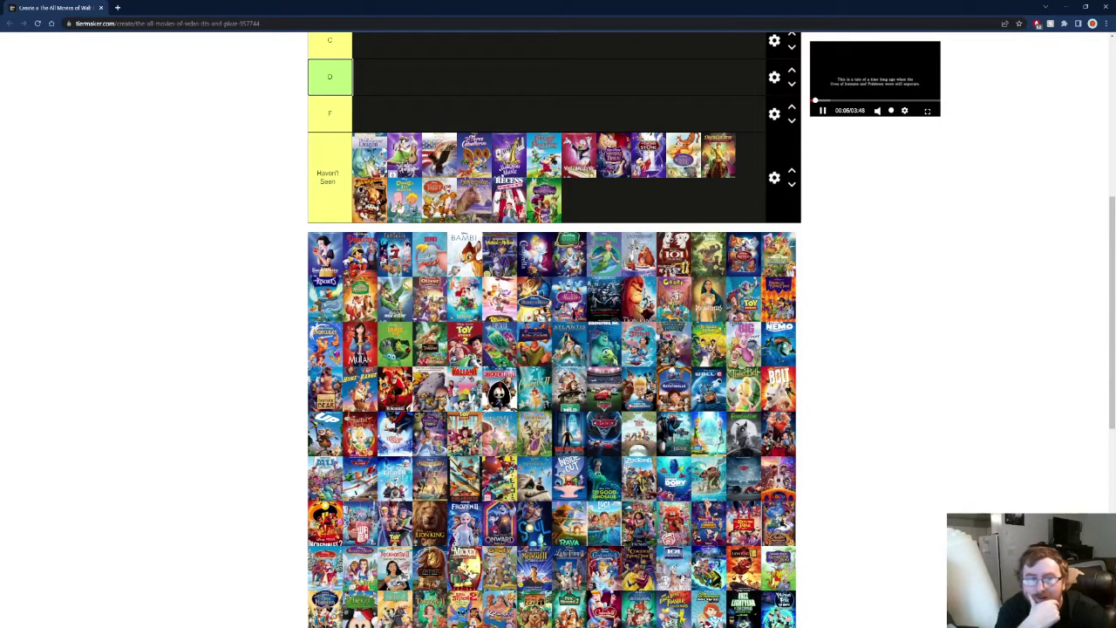
pyautogui.moveTo(685, 356); pyautogui.dragTo(615, 201)
pyautogui.moveTo(674, 293); pyautogui.dragTo(652, 194)
pyautogui.moveTo(738, 340); pyautogui.dragTo(709, 198)
# Add Home on the Range, Pooh's Heffalump Movie, Valiant, Chicken Little and The Wild to the Haven't Seen tier
pyautogui.moveTo(788, 364); pyautogui.dragTo(719, 202)
pyautogui.moveTo(779, 353); pyautogui.dragTo(744, 248)
pyautogui.moveTo(771, 387); pyautogui.dragTo(448, 250)
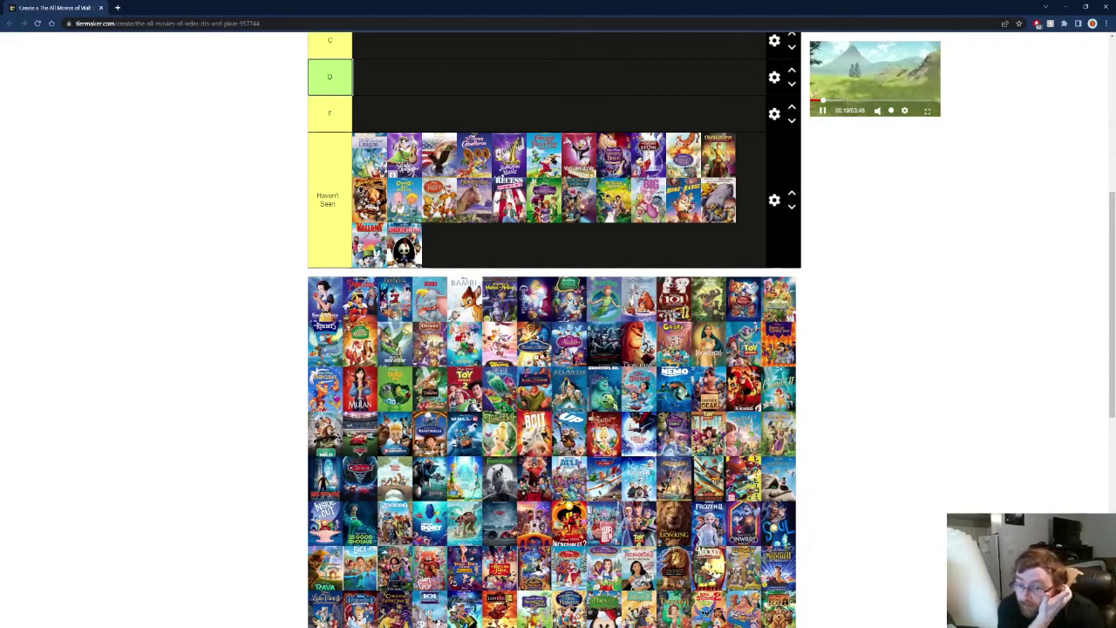
pyautogui.moveTo(336, 436); pyautogui.dragTo(450, 257)
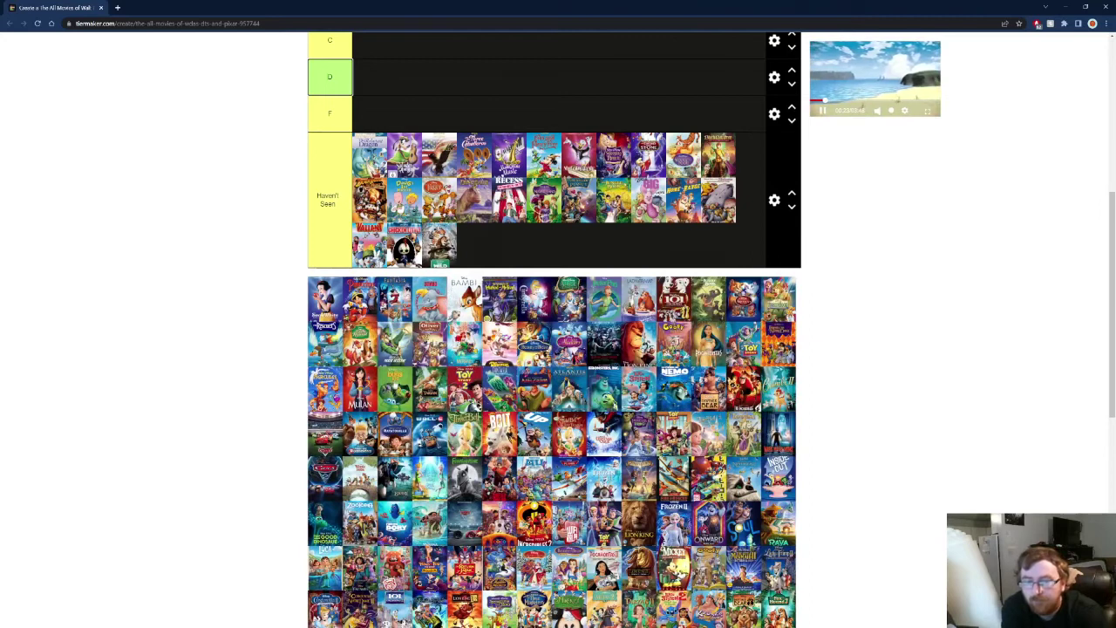
# Move Meet the Robinsons, WALL-E, the first Tinker Bell film and Up into the Haven't Seen tier
pyautogui.moveTo(345, 442); pyautogui.dragTo(476, 244)
pyautogui.moveTo(430, 434); pyautogui.dragTo(514, 249)
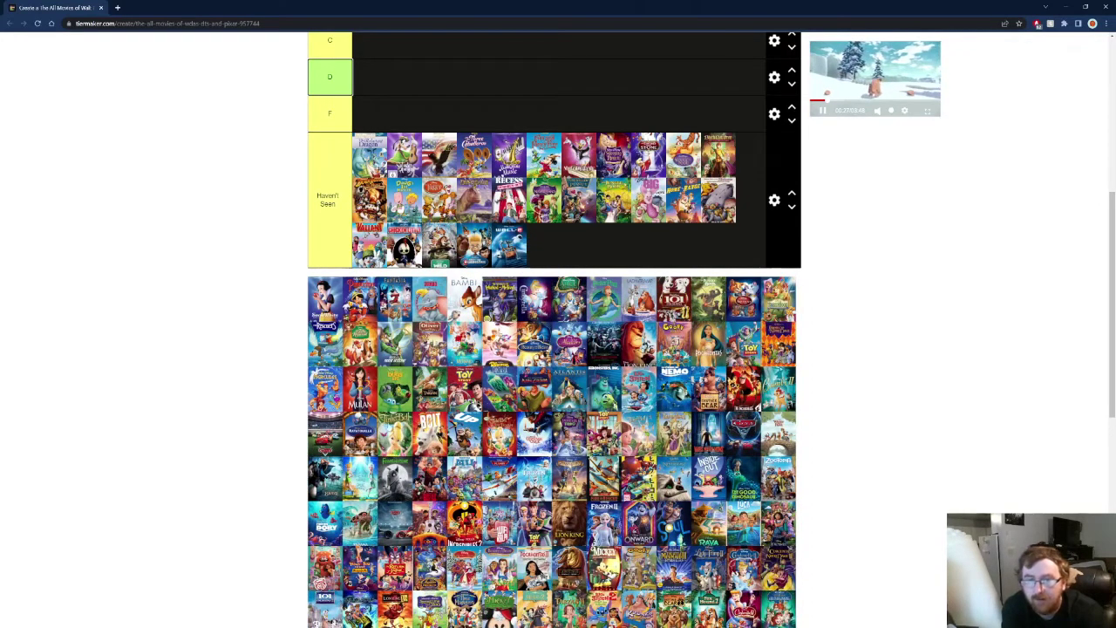
pyautogui.moveTo(465, 433); pyautogui.dragTo(545, 246)
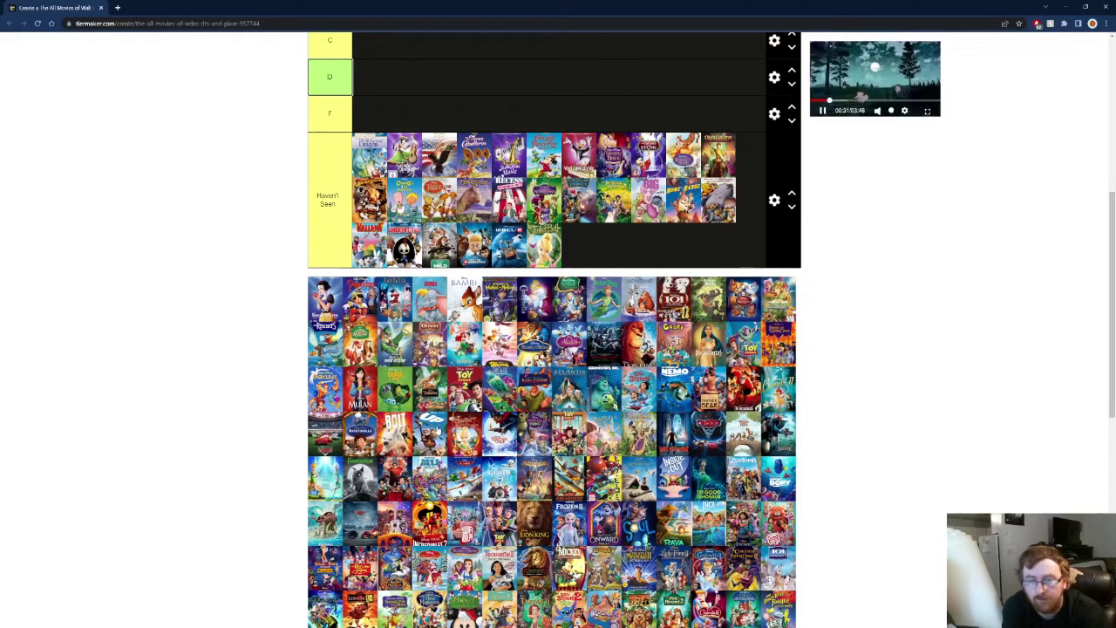
pyautogui.moveTo(430, 431); pyautogui.dragTo(578, 246)
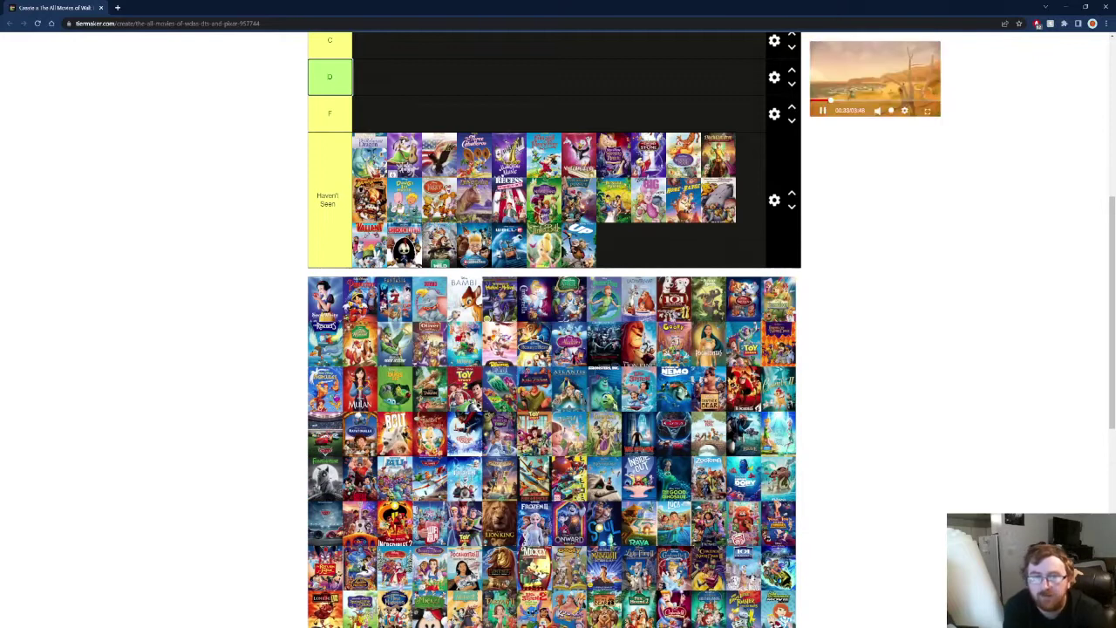
# Add the second and third Tinker Bell films, A Christmas Carol and Mars Needs Moms to the Haven't Seen tier
pyautogui.moveTo(436, 429); pyautogui.dragTo(613, 246)
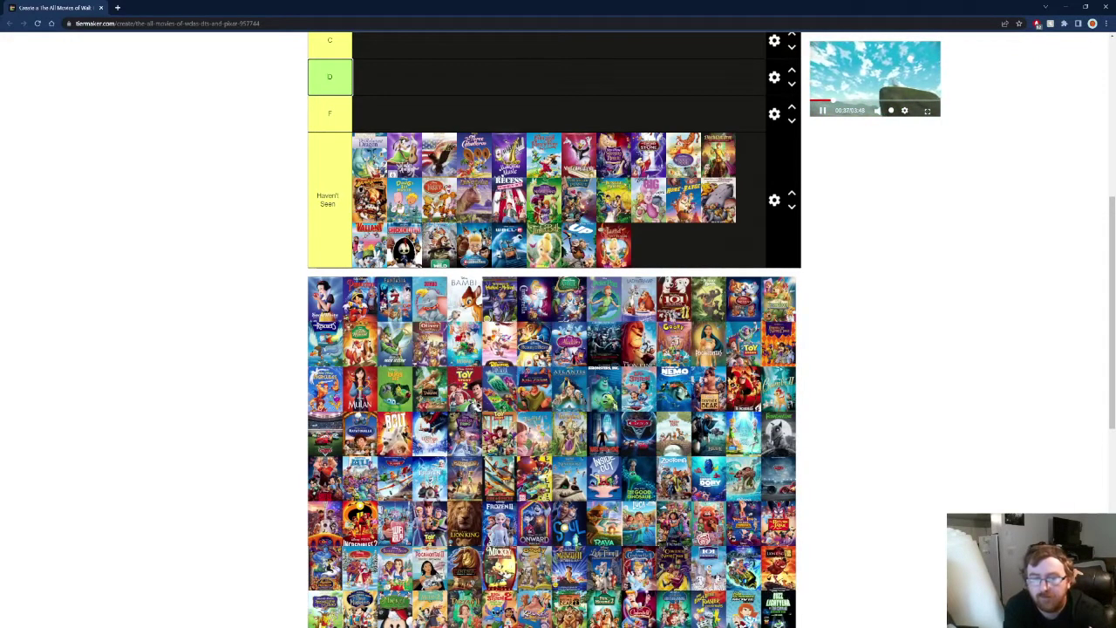
pyautogui.moveTo(419, 434); pyautogui.dragTo(648, 247)
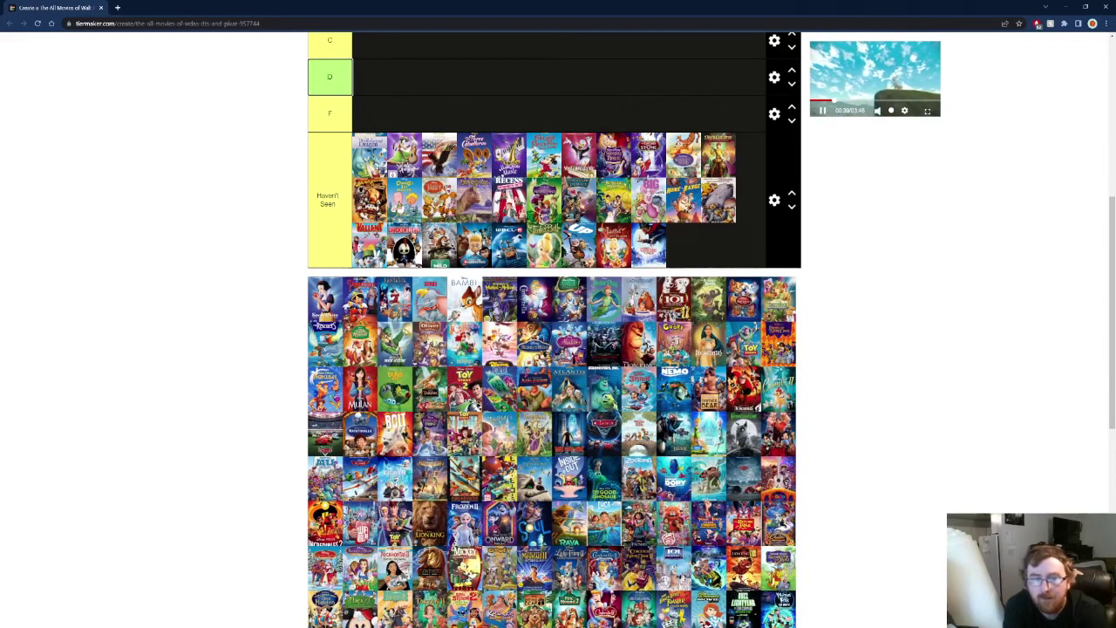
pyautogui.moveTo(525, 417); pyautogui.dragTo(725, 232)
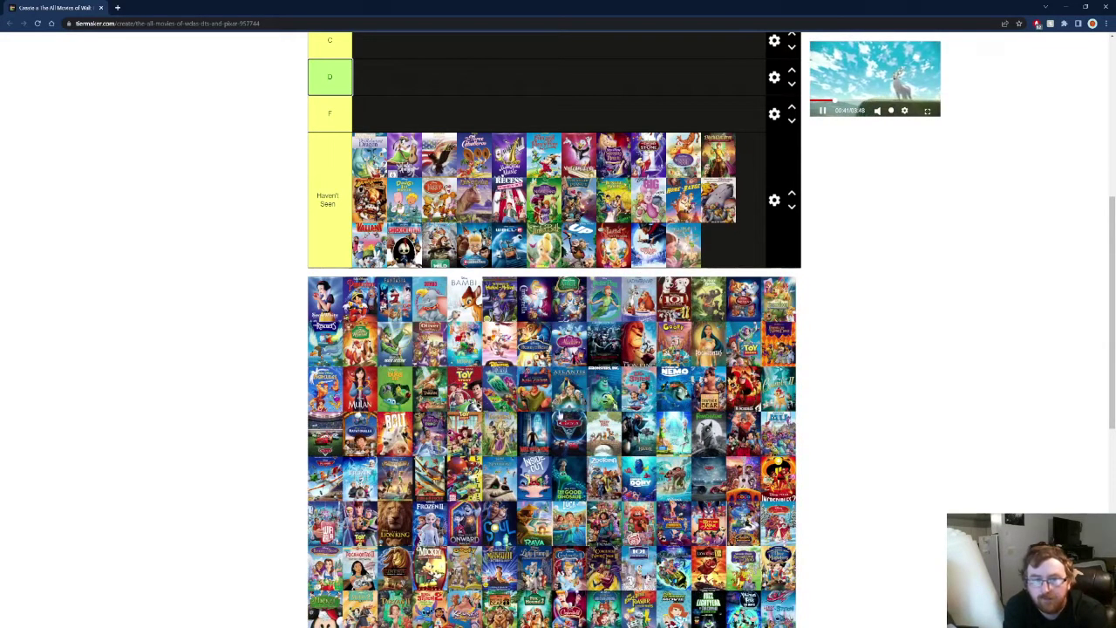
pyautogui.moveTo(543, 438); pyautogui.dragTo(724, 248)
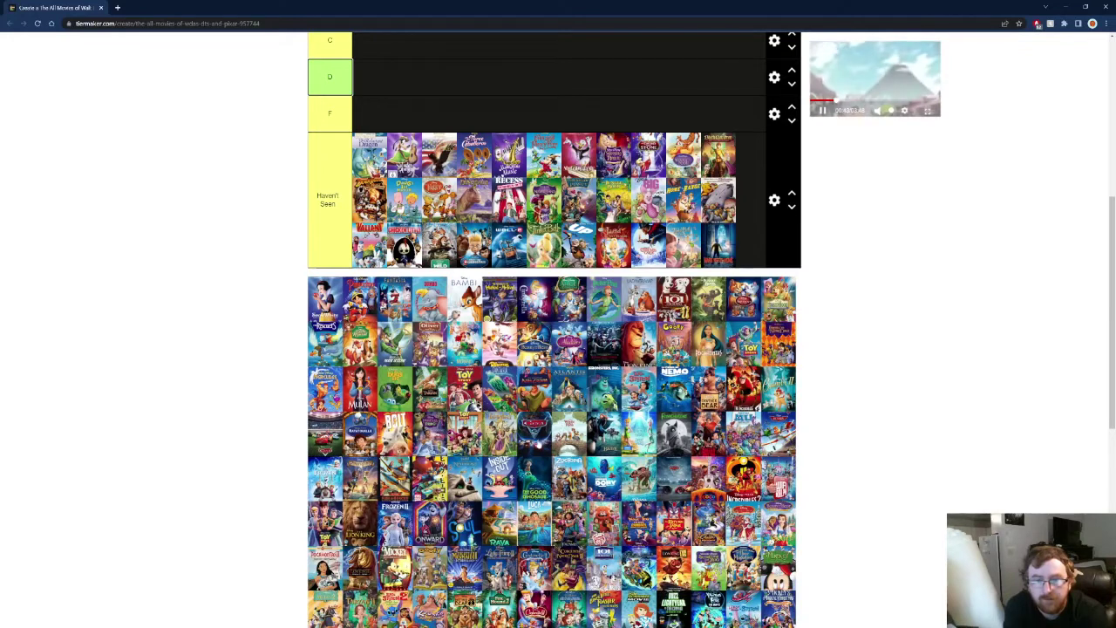
# Place Cars 2, the later Winnie the Pooh film, Brave, Secret of the Wings and Frankenweenie in the Haven't Seen tier
pyautogui.moveTo(543, 441); pyautogui.dragTo(754, 263)
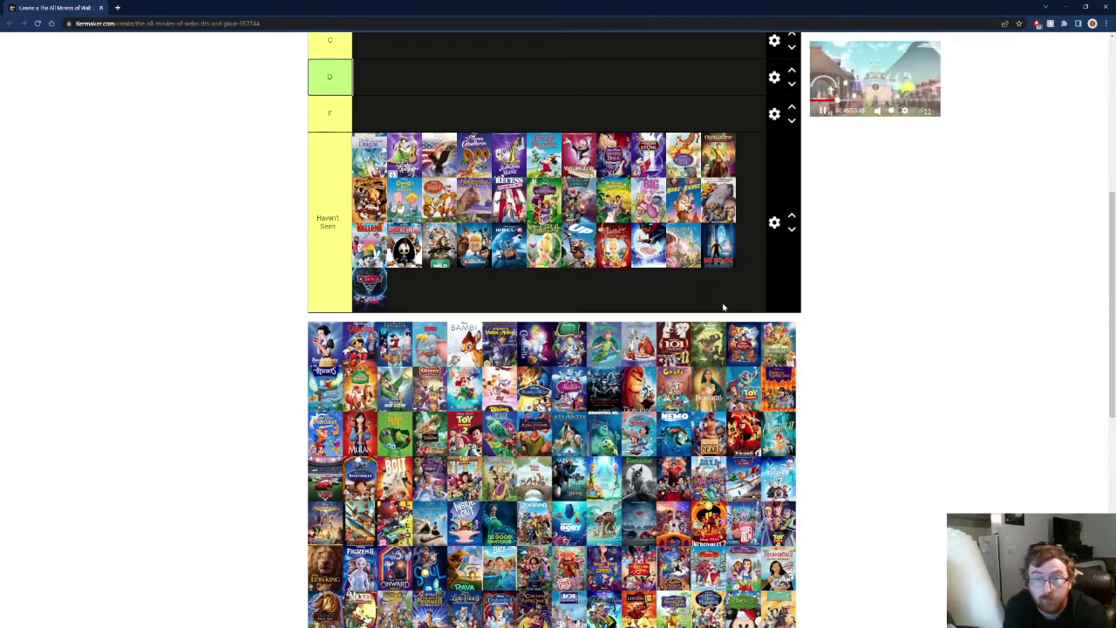
pyautogui.moveTo(542, 475); pyautogui.dragTo(453, 295)
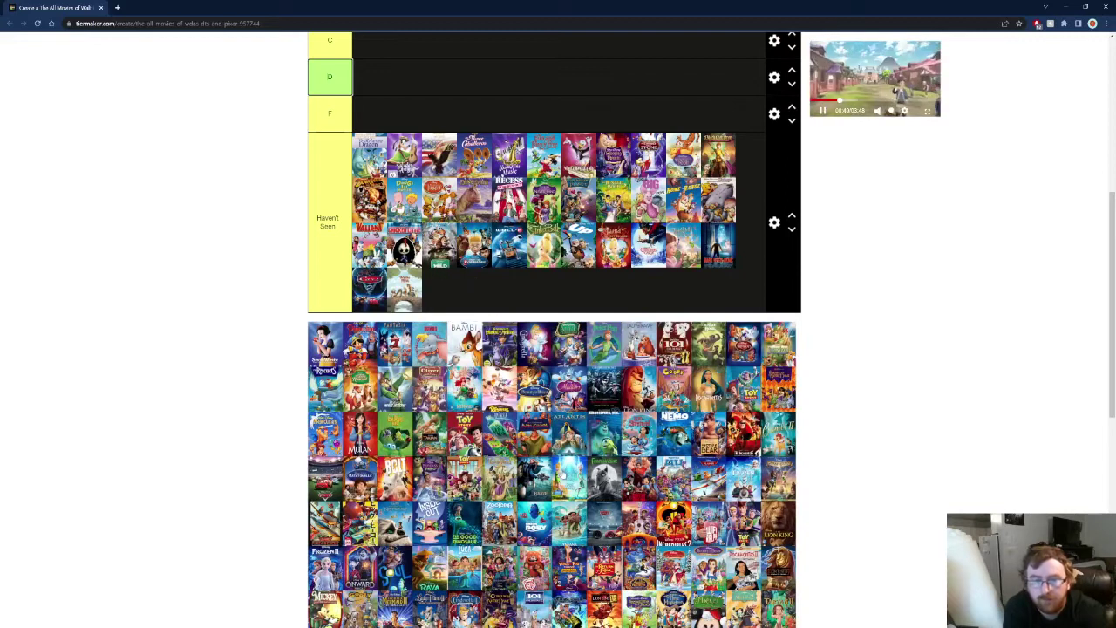
pyautogui.moveTo(541, 476); pyautogui.dragTo(503, 297)
pyautogui.moveTo(531, 481); pyautogui.dragTo(478, 289)
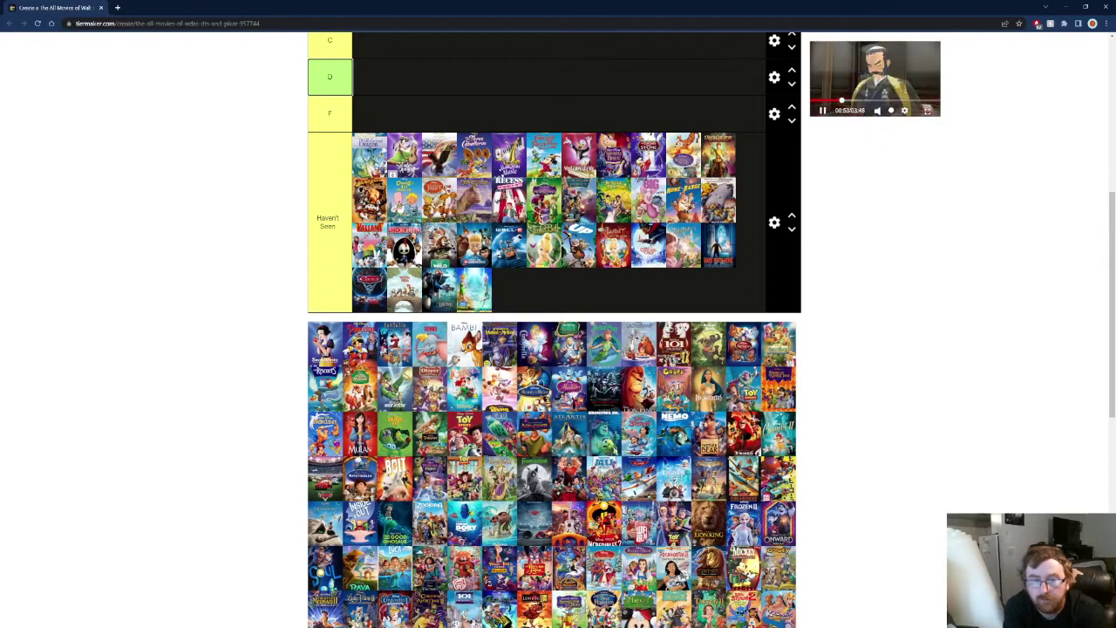
pyautogui.moveTo(535, 471); pyautogui.dragTo(511, 292)
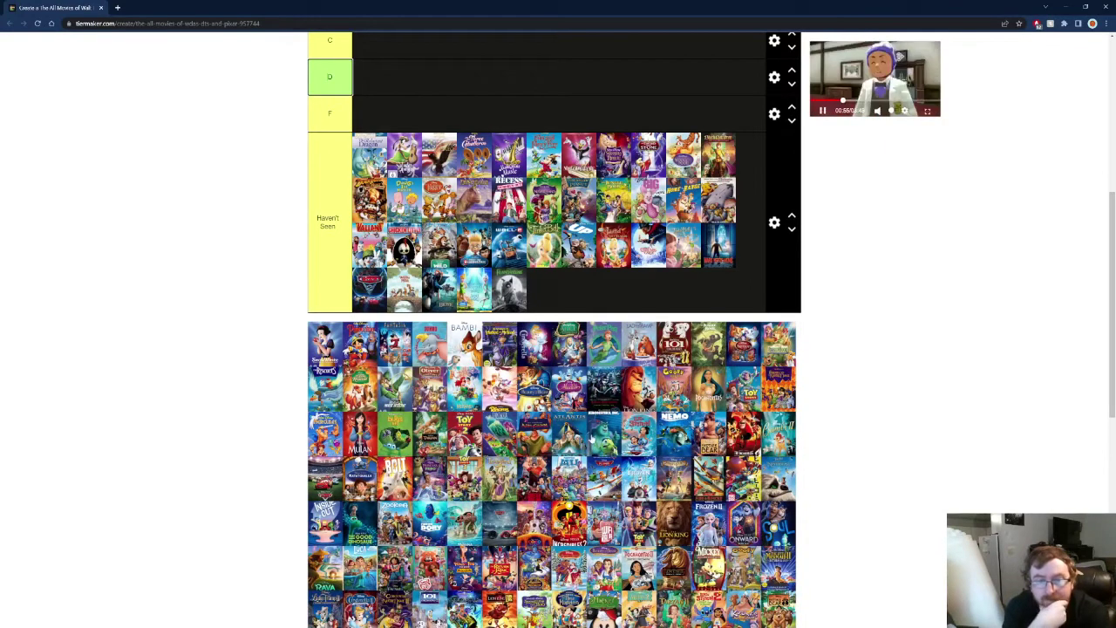
# Add Monsters University, Planes, The Pirate Fairy and Planes: Fire & Rescue to the Haven't Seen tier
pyautogui.moveTo(582, 468); pyautogui.dragTo(611, 294)
pyautogui.moveTo(562, 491); pyautogui.dragTo(580, 290)
pyautogui.moveTo(624, 451); pyautogui.dragTo(615, 288)
pyautogui.moveTo(609, 480); pyautogui.dragTo(680, 282)
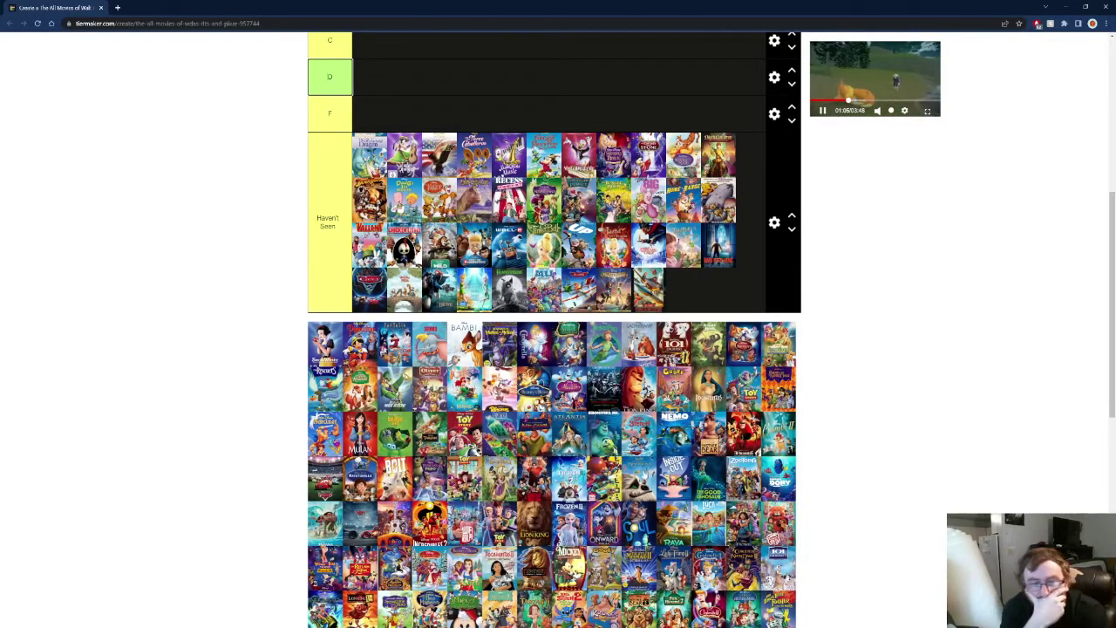
# Move the film between Big Hero 6 and Inside Out, The Good Dinosaur, Finding Dory and Cars 3 into the Haven't Seen tier
pyautogui.moveTo(647, 475); pyautogui.dragTo(709, 295)
pyautogui.moveTo(672, 477); pyautogui.dragTo(720, 284)
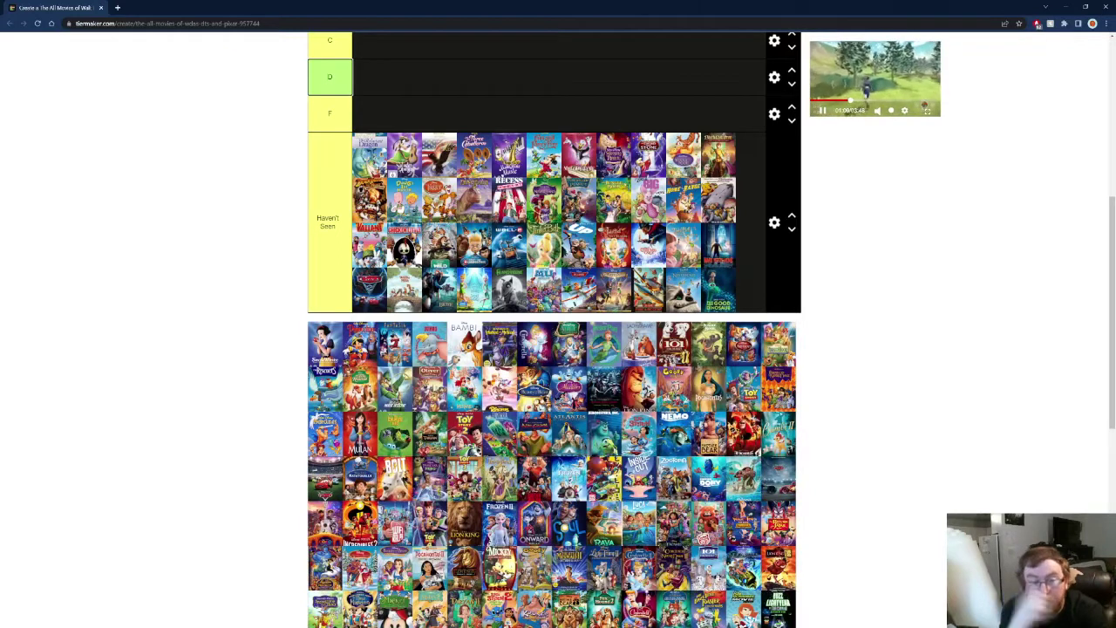
pyautogui.moveTo(708, 478); pyautogui.dragTo(742, 267)
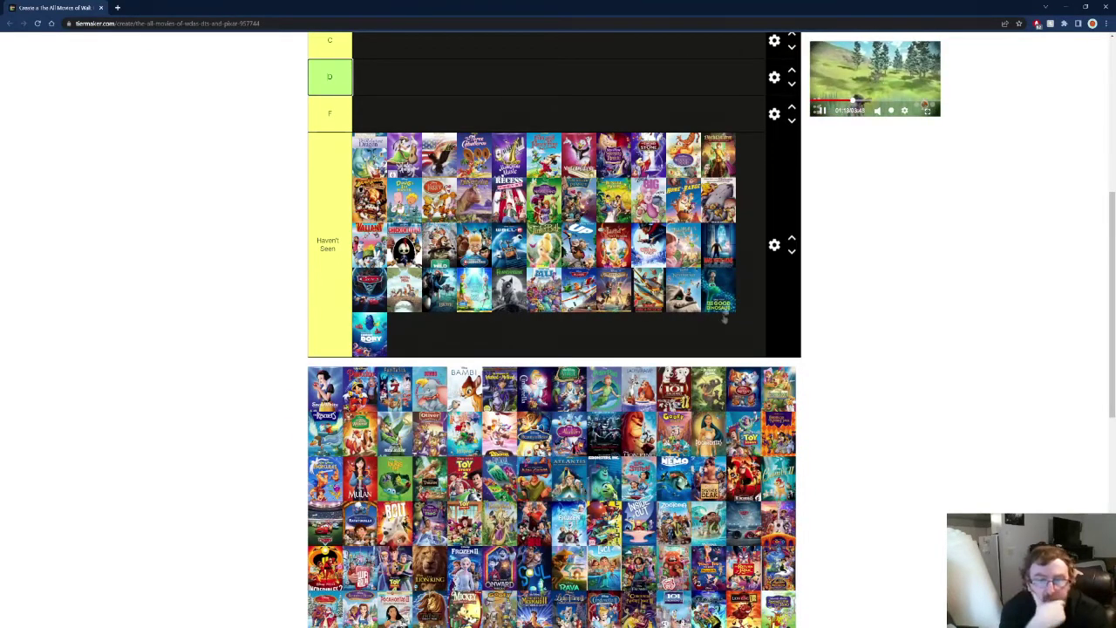
pyautogui.scroll(-2, 581, 462)
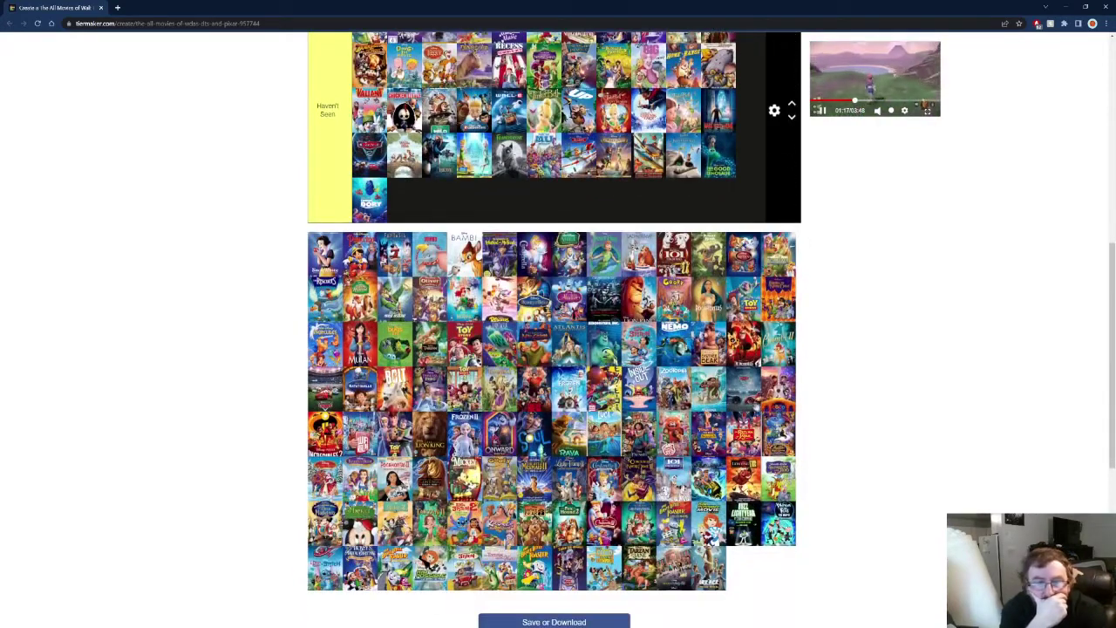
pyautogui.moveTo(755, 405); pyautogui.dragTo(404, 199)
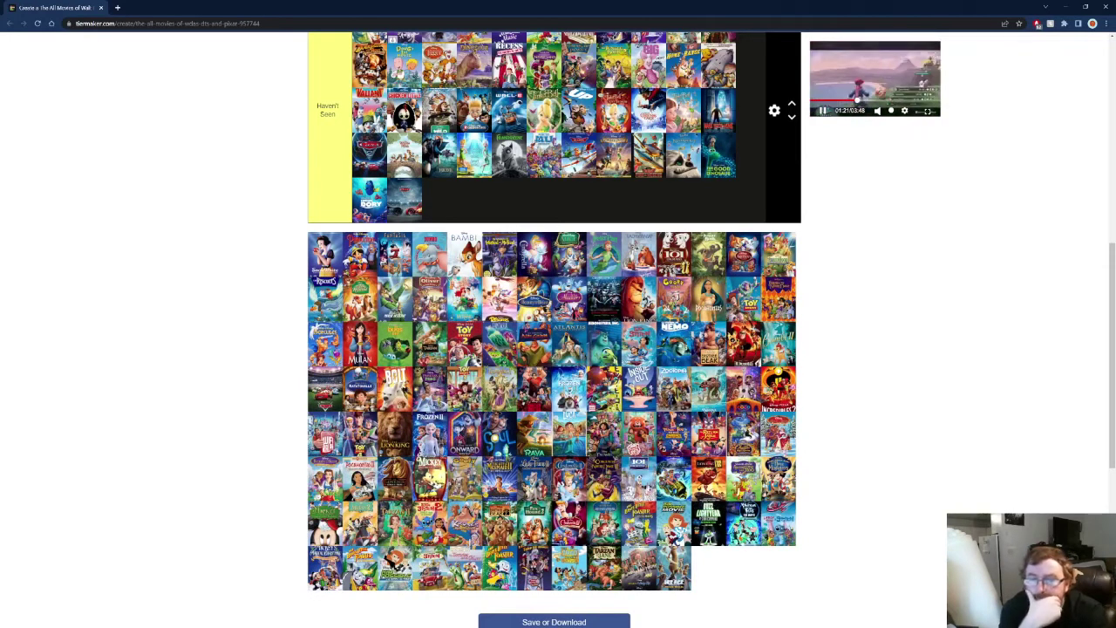
# Add the Lion King remake, Onward, Luca, Turning Red and the film listed right after it to the Haven't Seen tier
pyautogui.moveTo(390, 449); pyautogui.dragTo(455, 225)
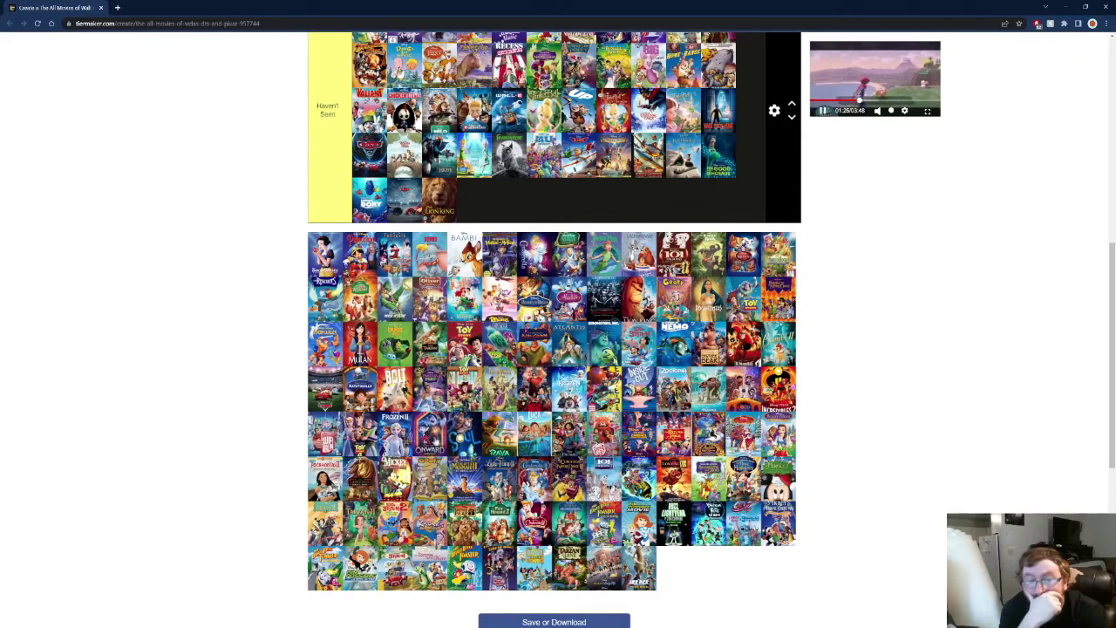
pyautogui.moveTo(432, 436); pyautogui.dragTo(502, 207)
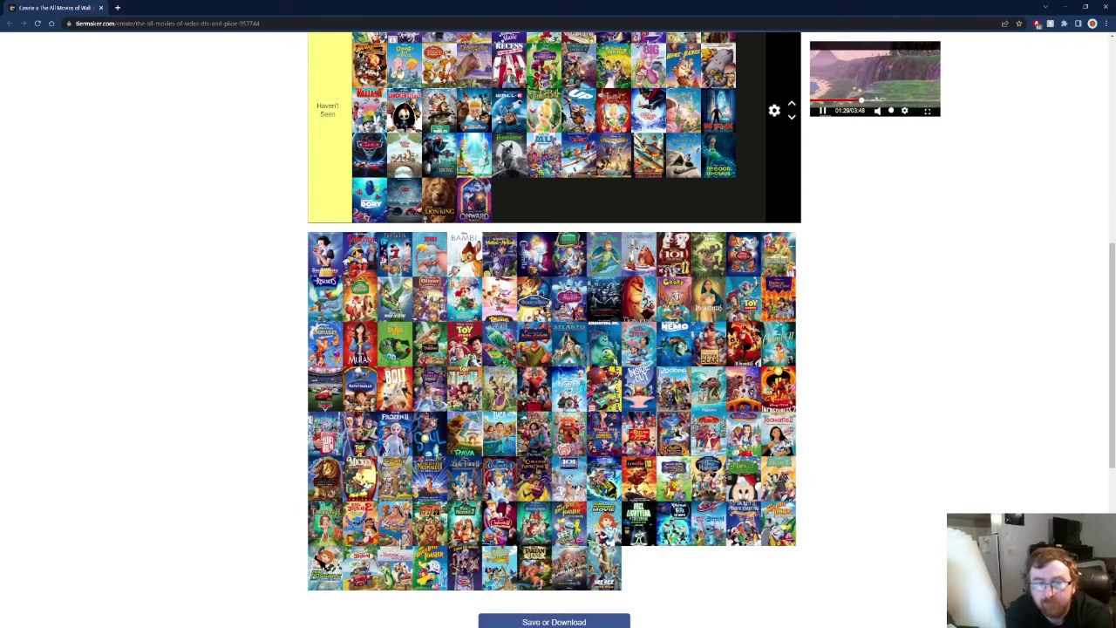
pyautogui.moveTo(467, 429); pyautogui.dragTo(540, 205)
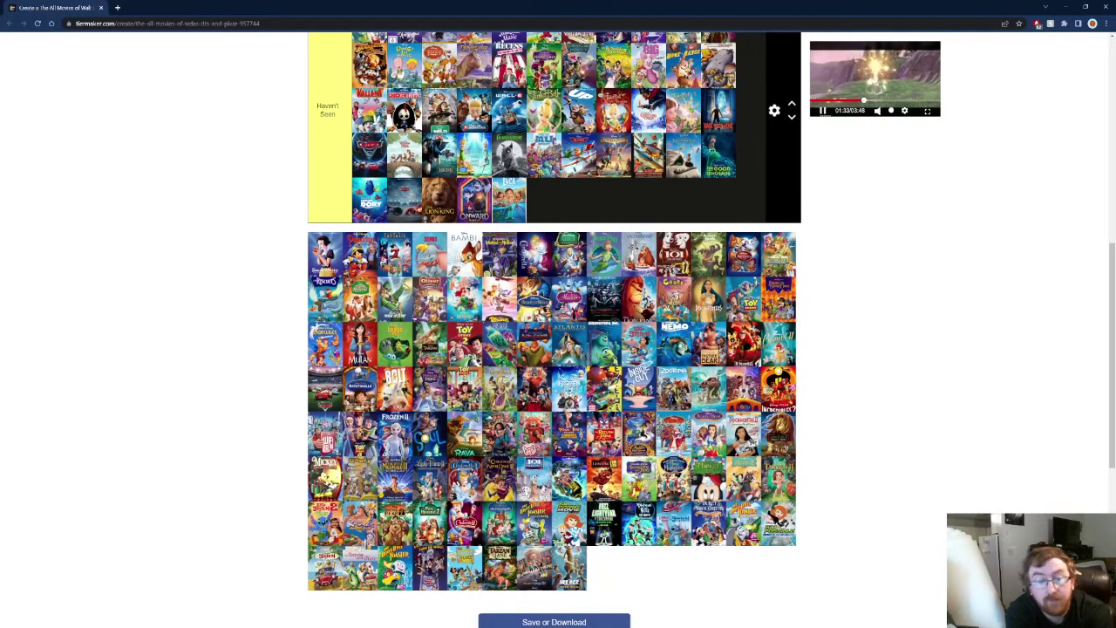
pyautogui.moveTo(545, 436); pyautogui.dragTo(548, 209)
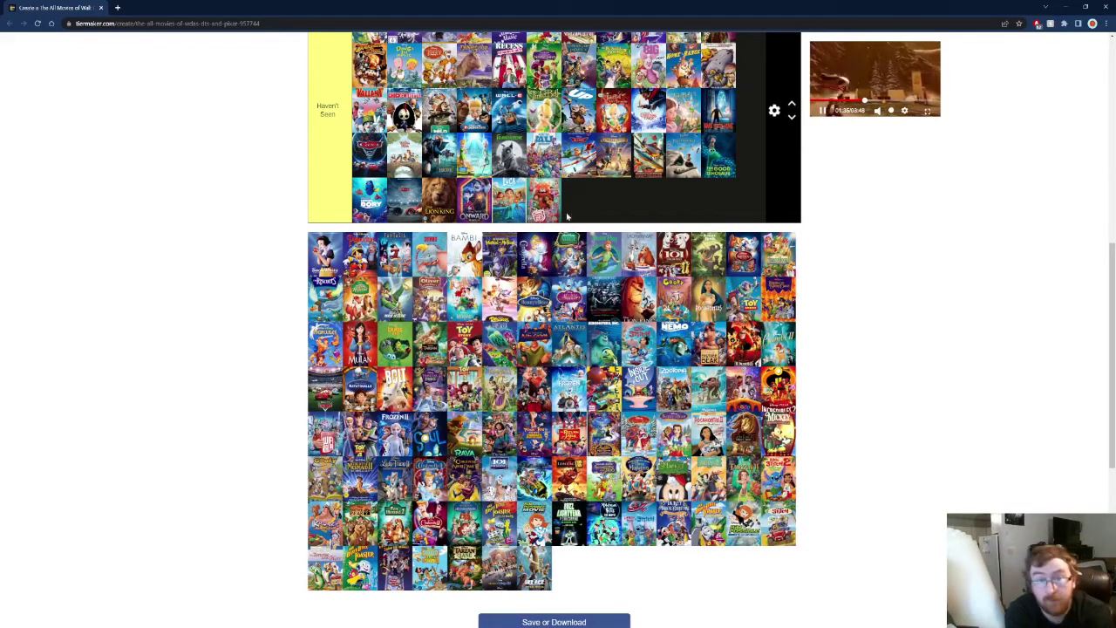
pyautogui.moveTo(534, 431); pyautogui.dragTo(578, 201)
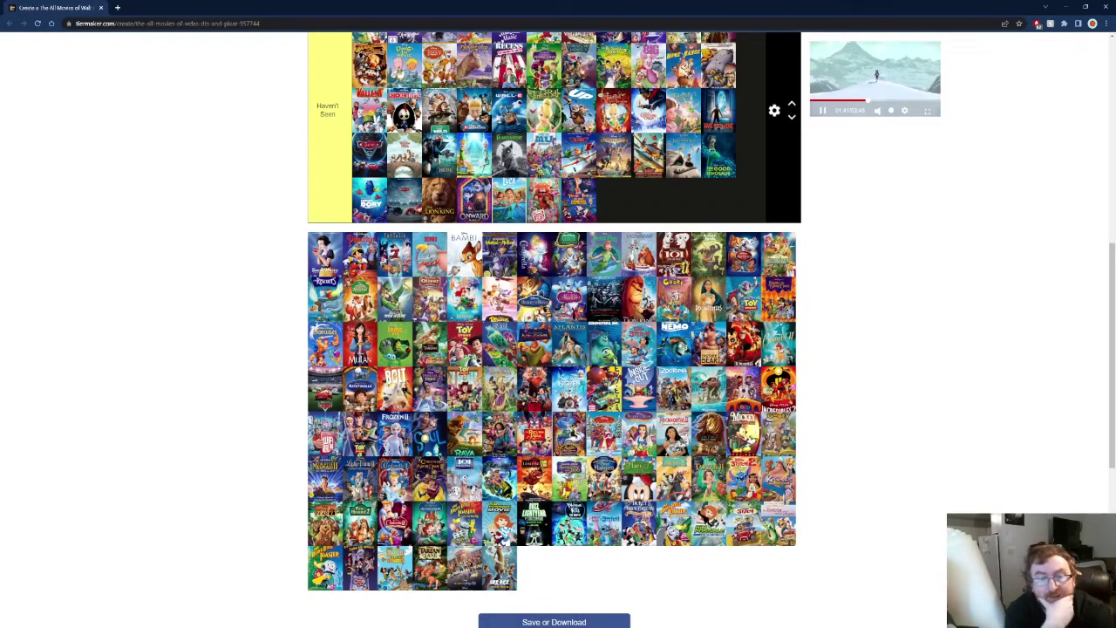
# Place the first Mickey Christmas film, the film listed after it, Cinderella II, the Atlantis sequel and The Lion King 1½ in the Haven't Seen tier
pyautogui.moveTo(744, 433); pyautogui.dragTo(615, 200)
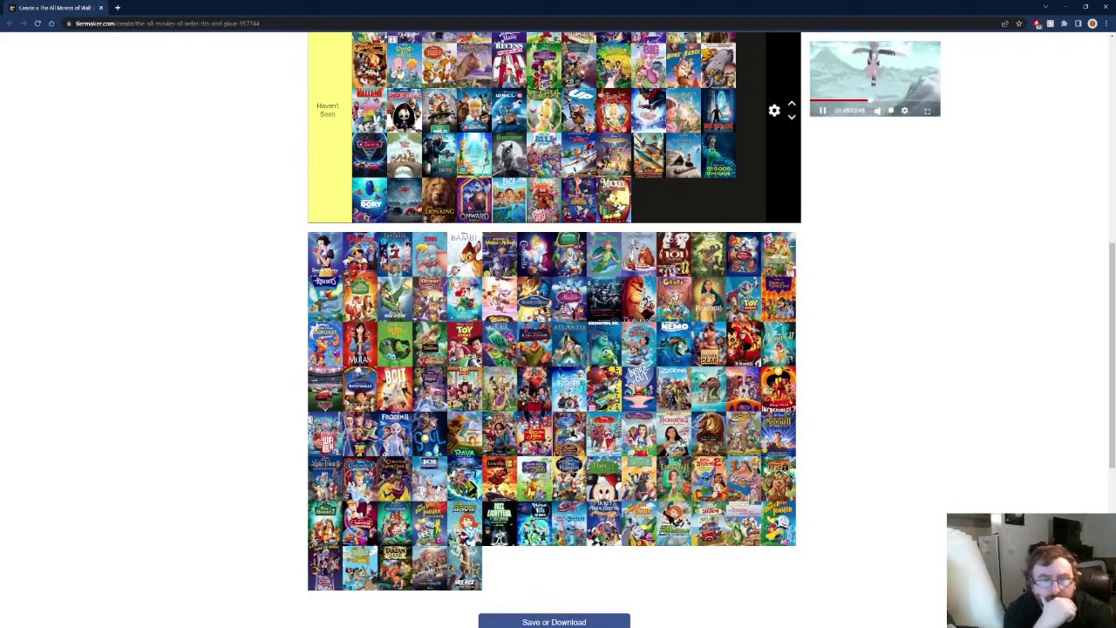
pyautogui.moveTo(748, 445); pyautogui.dragTo(673, 206)
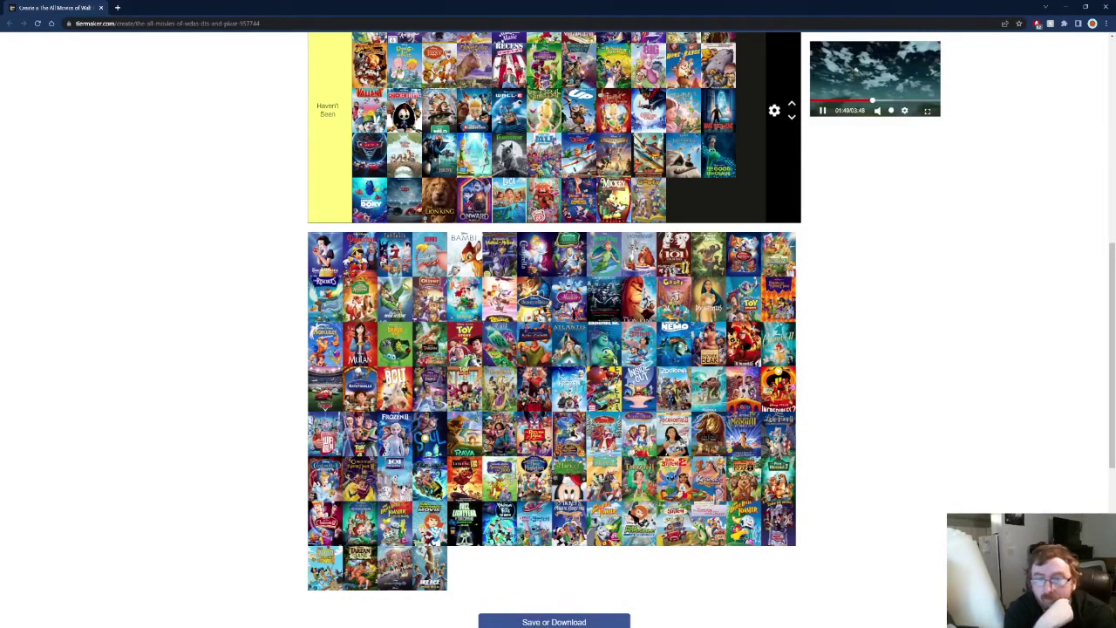
pyautogui.moveTo(325, 480); pyautogui.dragTo(684, 201)
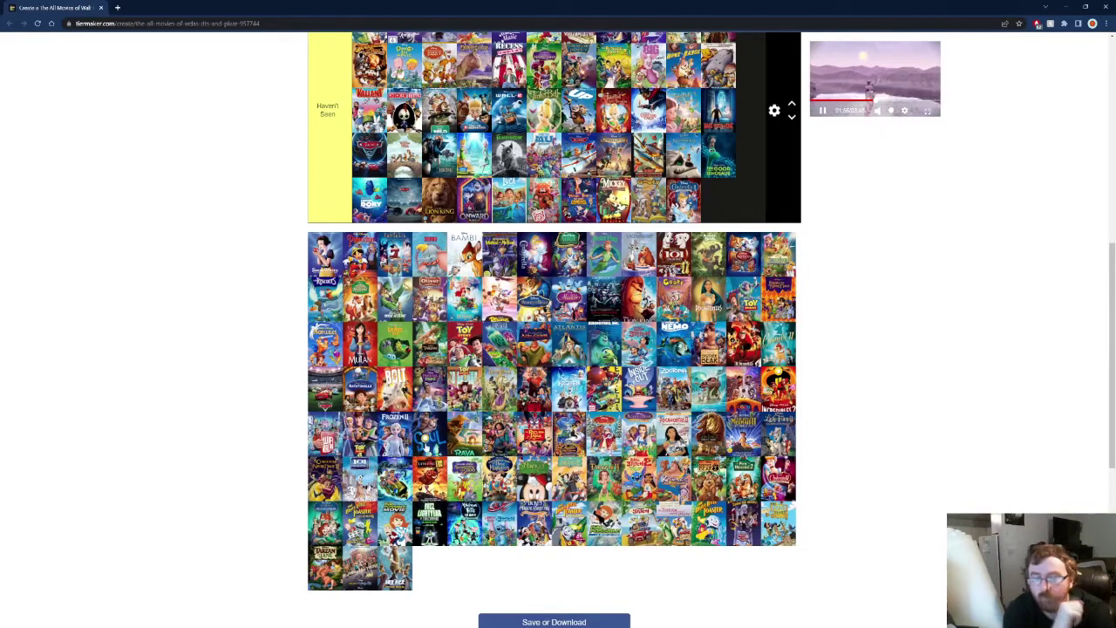
pyautogui.moveTo(400, 471); pyautogui.dragTo(743, 184)
pyautogui.moveTo(397, 471); pyautogui.dragTo(742, 191)
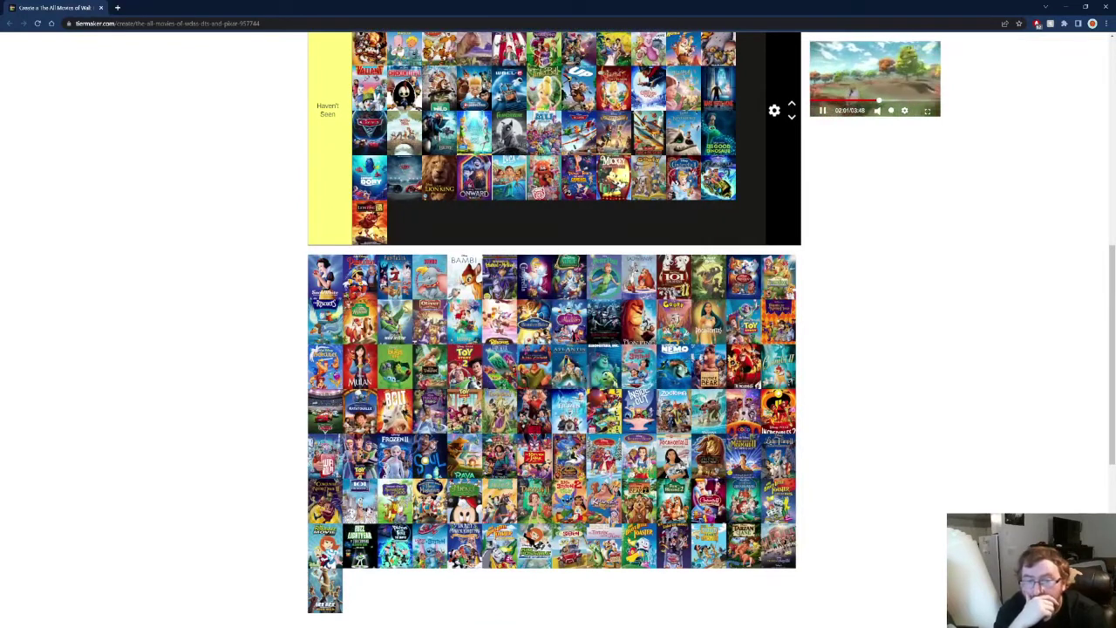
# Add the Winnie the Pooh springtime film, The Three Musketeers and the second Mickey Christmas film to the Haven't Seen tier
pyautogui.moveTo(397, 493); pyautogui.dragTo(406, 223)
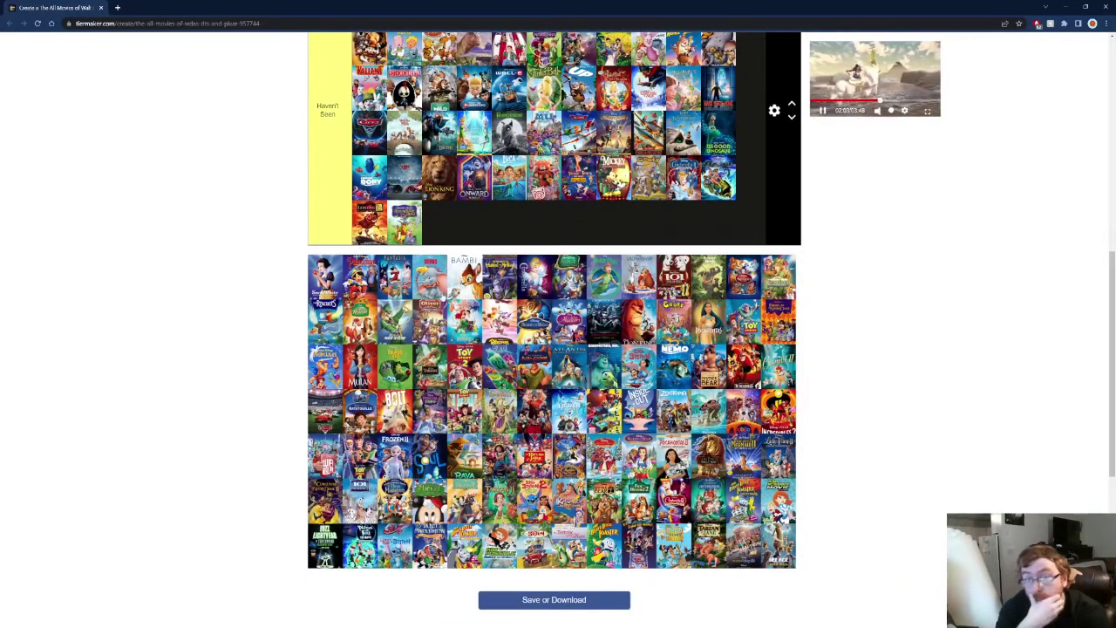
pyautogui.moveTo(430, 471); pyautogui.dragTo(438, 224)
pyautogui.moveTo(390, 513); pyautogui.dragTo(475, 224)
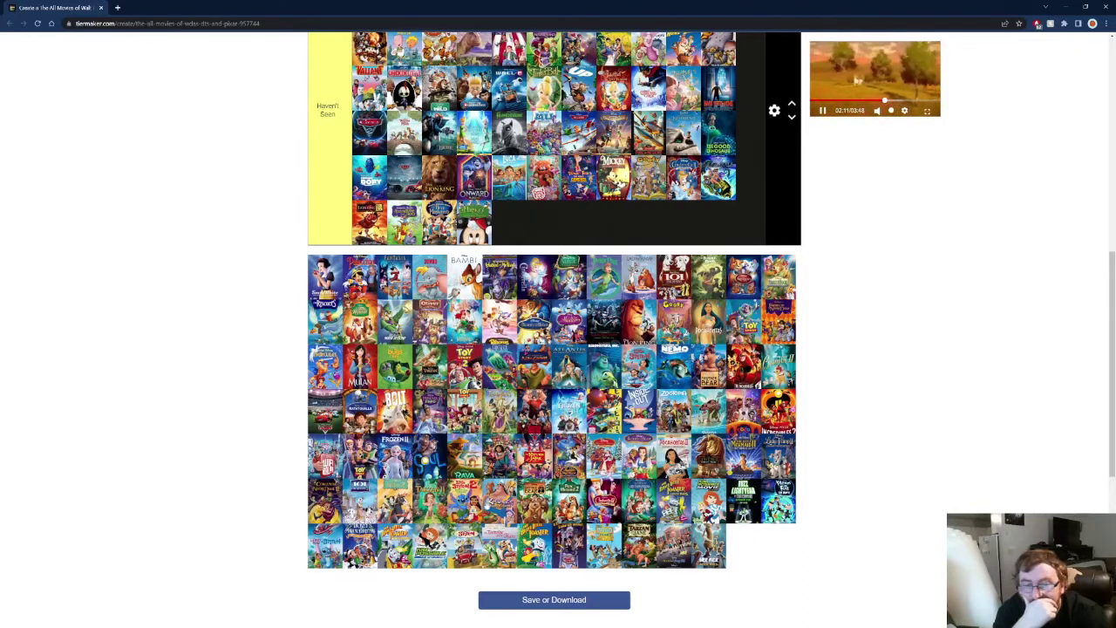
# Move Kronk's New Groove, Brother Bear 2, The Fox and the Hound 2 and Cinderella III into the Haven't Seen tier
pyautogui.moveTo(497, 504); pyautogui.dragTo(602, 232)
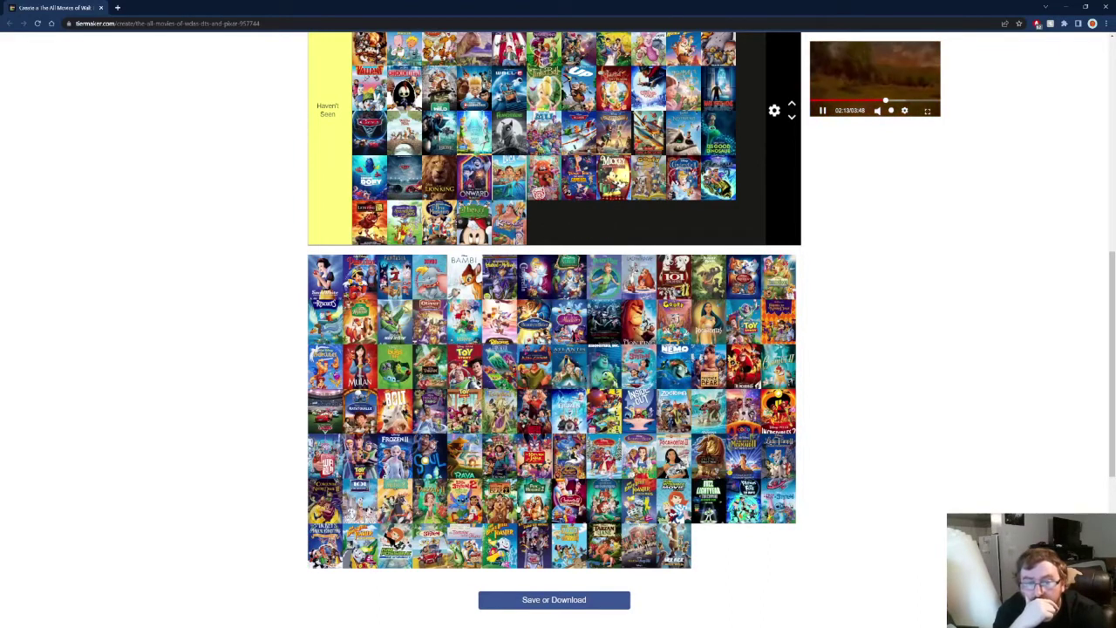
pyautogui.moveTo(510, 509); pyautogui.dragTo(548, 227)
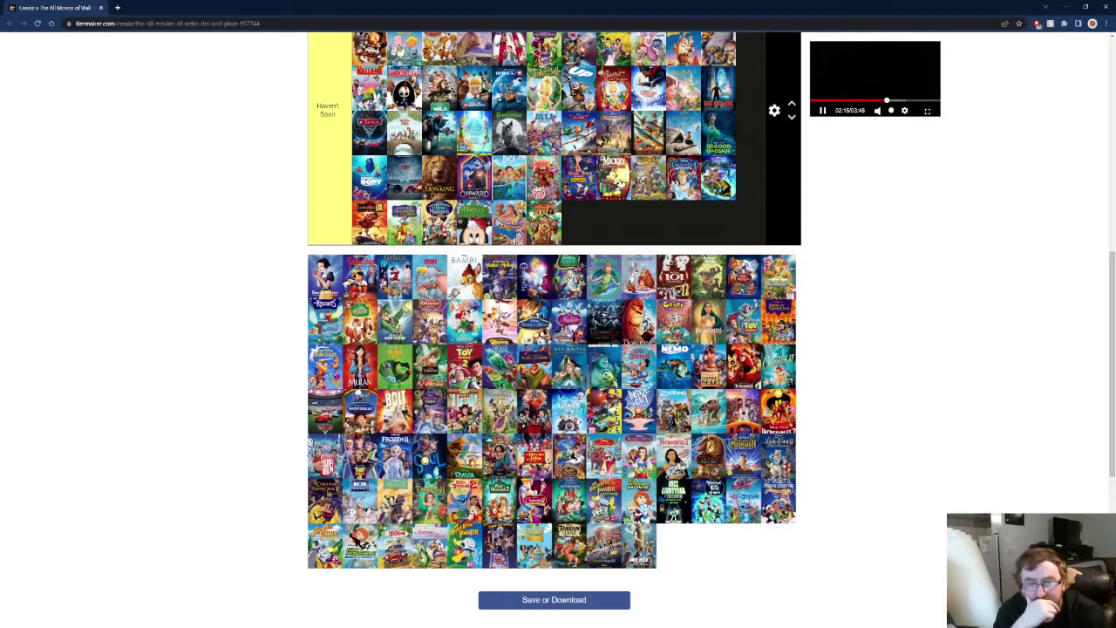
pyautogui.moveTo(499, 502); pyautogui.dragTo(654, 210)
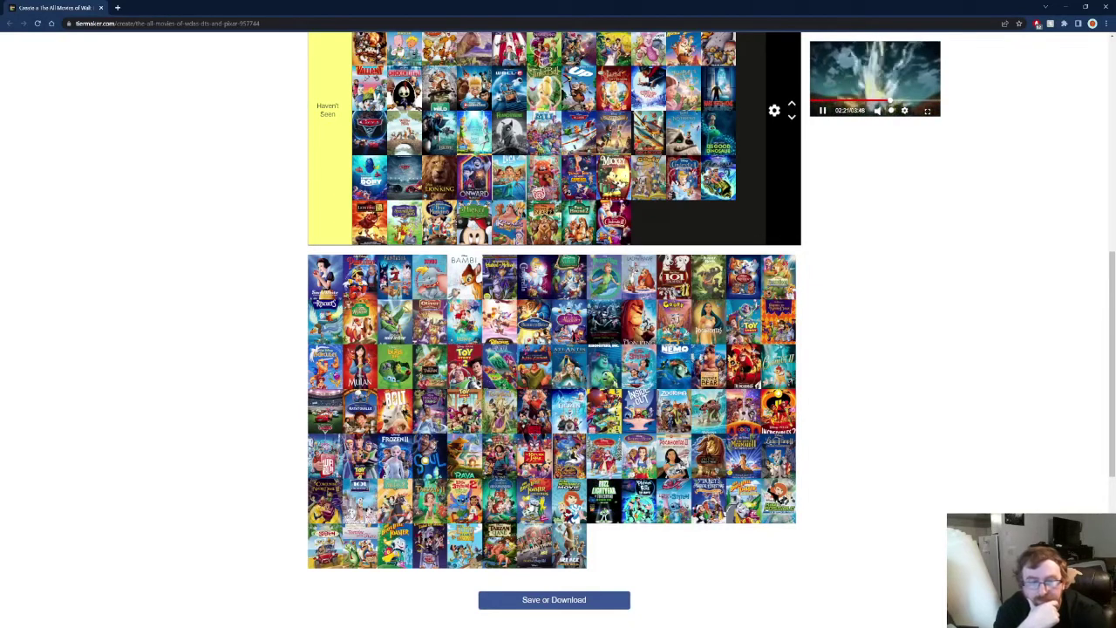
# Add two Brave Little Toaster films to the Haven't Seen tier, and place the first Kim Possible film after them
pyautogui.moveTo(746, 482); pyautogui.dragTo(663, 218)
pyautogui.moveTo(359, 545); pyautogui.dragTo(683, 222)
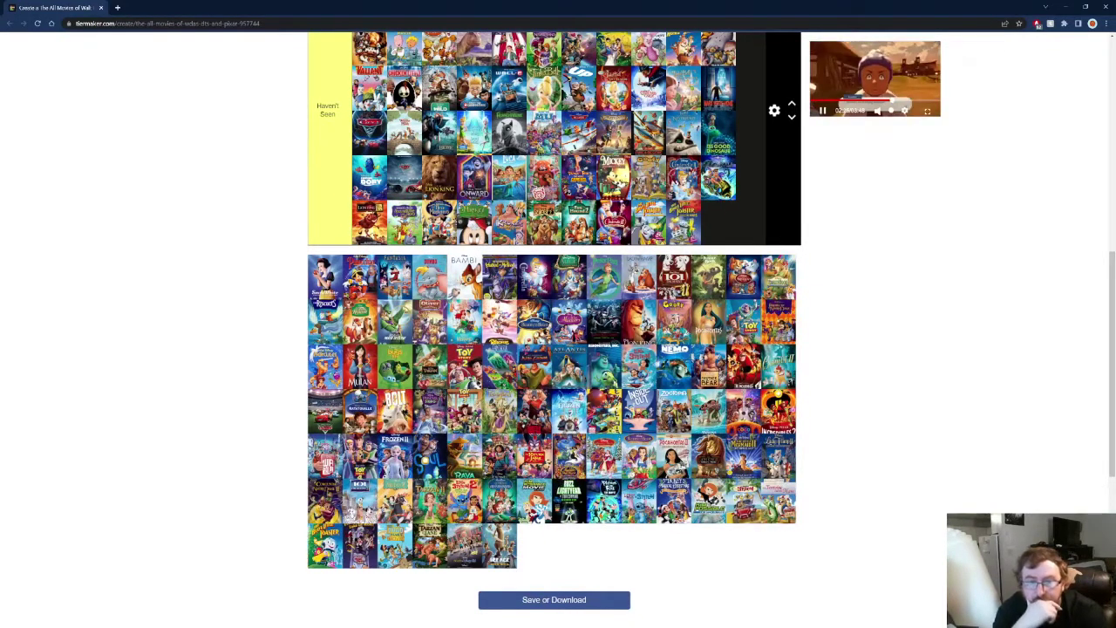
pyautogui.moveTo(533, 490); pyautogui.dragTo(717, 222)
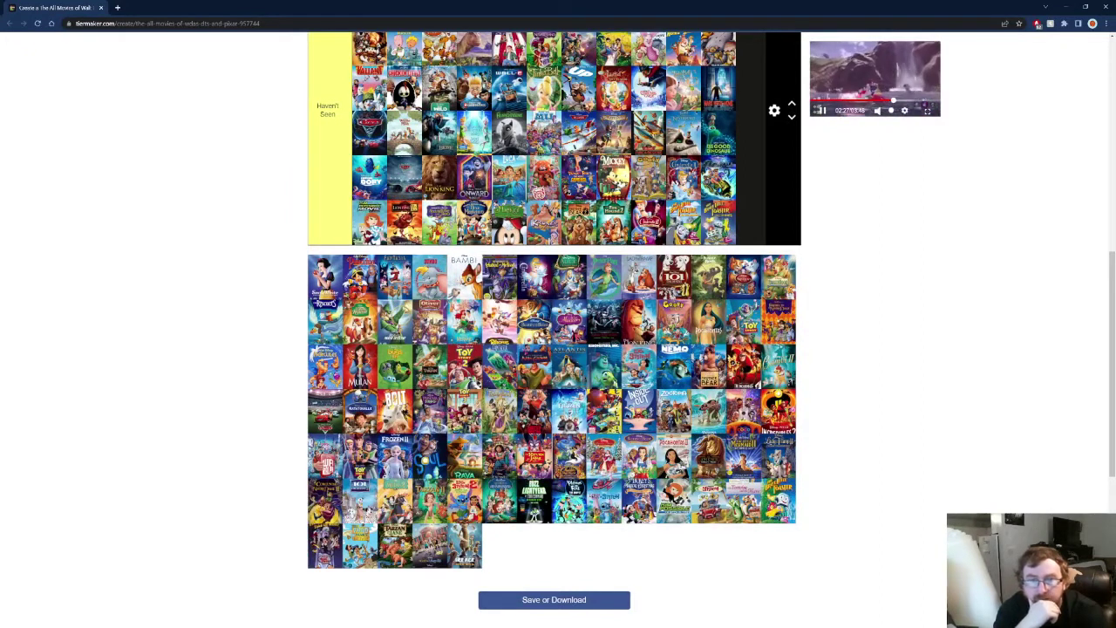
pyautogui.moveTo(386, 223); pyautogui.dragTo(763, 219)
# Add Buzz Lightyear of Star Command, the film beside it, the Stitch film, the Mickey film and the other Kim Possible film to Haven't Seen
pyautogui.moveTo(534, 499); pyautogui.dragTo(731, 225)
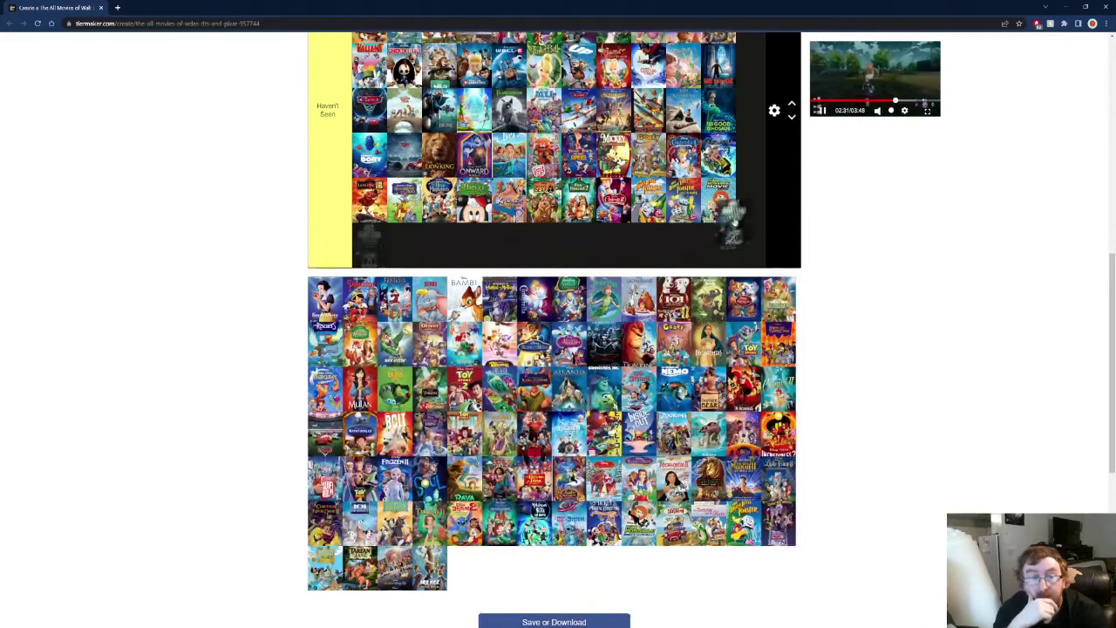
pyautogui.moveTo(534, 519); pyautogui.dragTo(404, 246)
pyautogui.moveTo(536, 534); pyautogui.dragTo(441, 246)
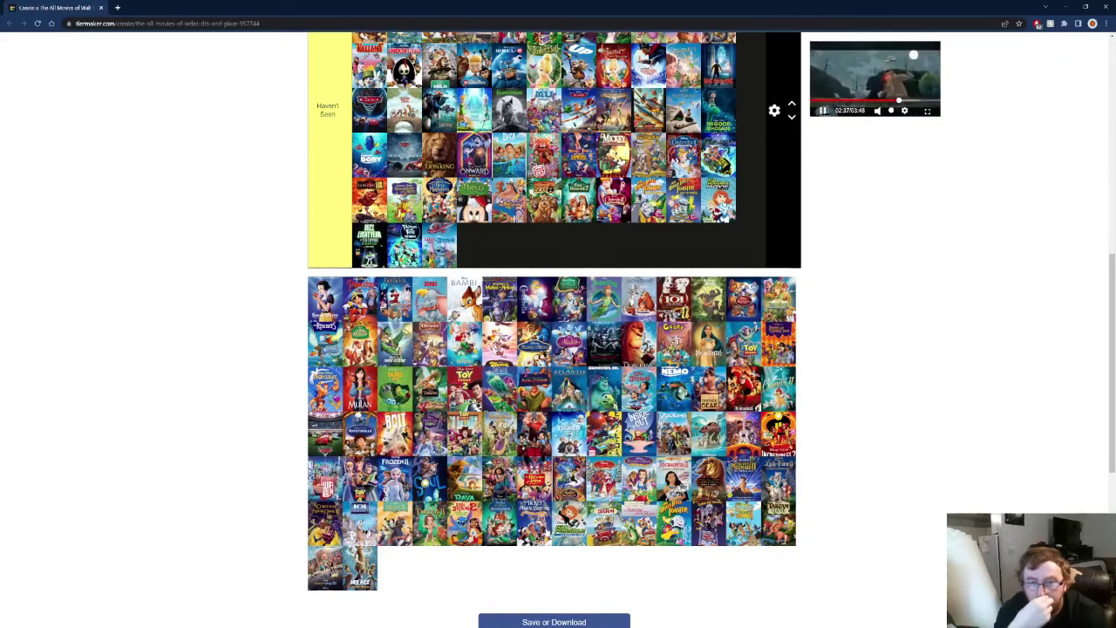
pyautogui.moveTo(534, 521); pyautogui.dragTo(509, 249)
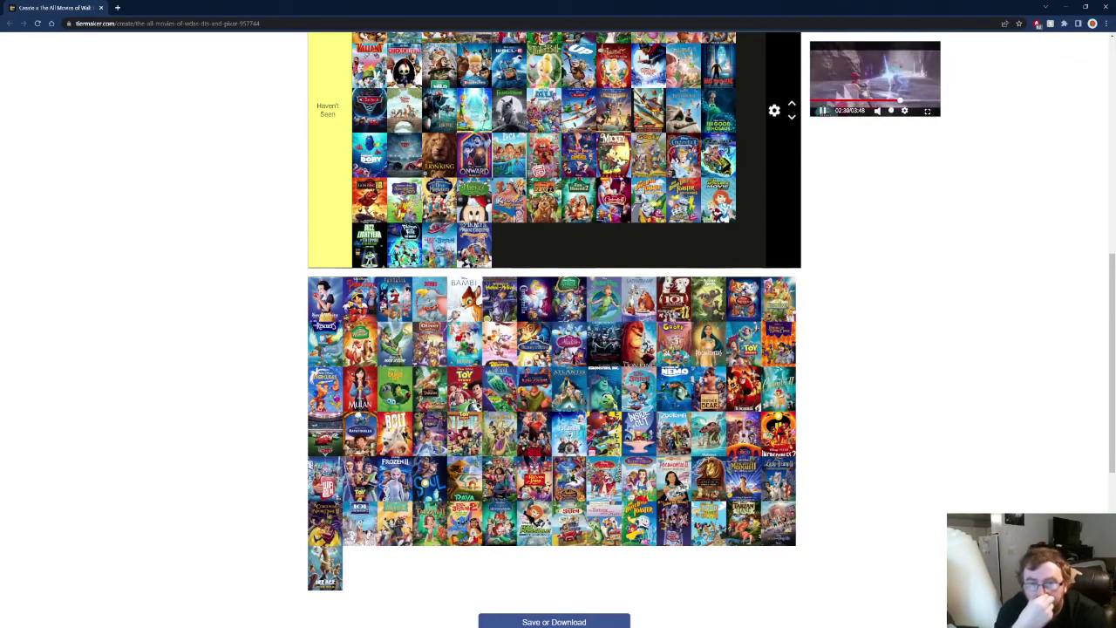
pyautogui.moveTo(534, 522); pyautogui.dragTo(538, 231)
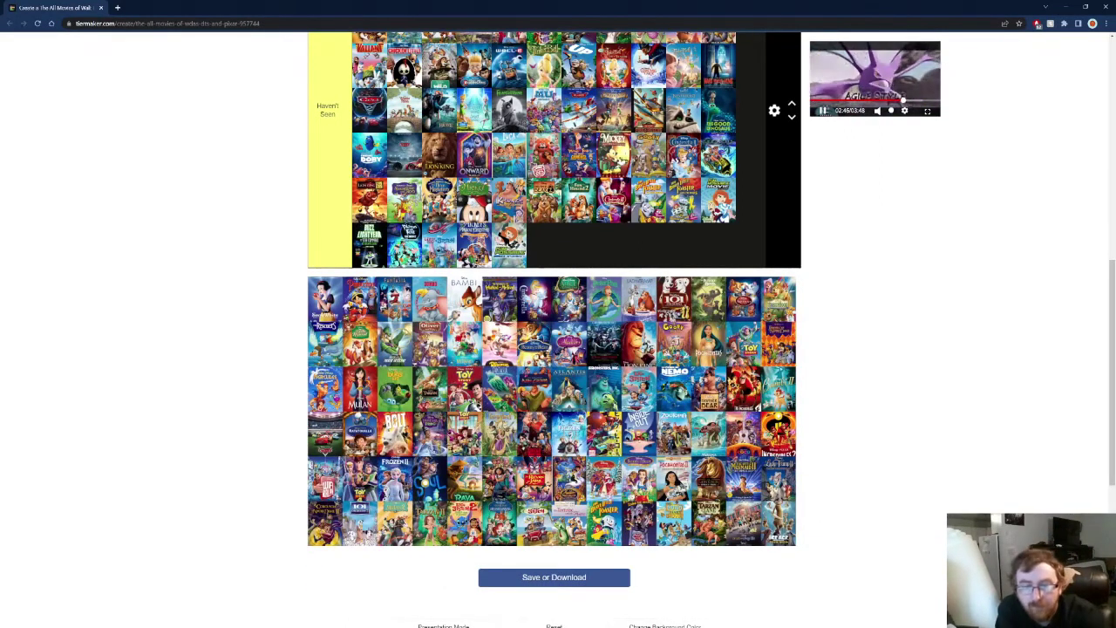
# Add the two films listed before the remaining Brave Little Toaster film to Haven't Seen, and group that one with the other Toaster films
pyautogui.moveTo(535, 514); pyautogui.dragTo(544, 244)
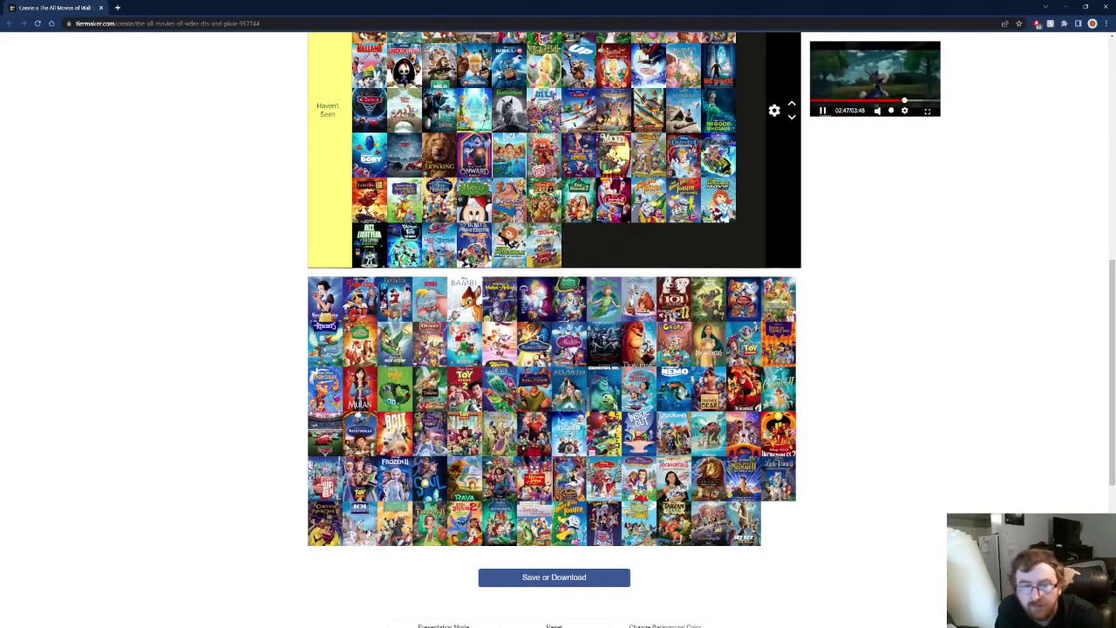
pyautogui.moveTo(547, 527); pyautogui.dragTo(578, 244)
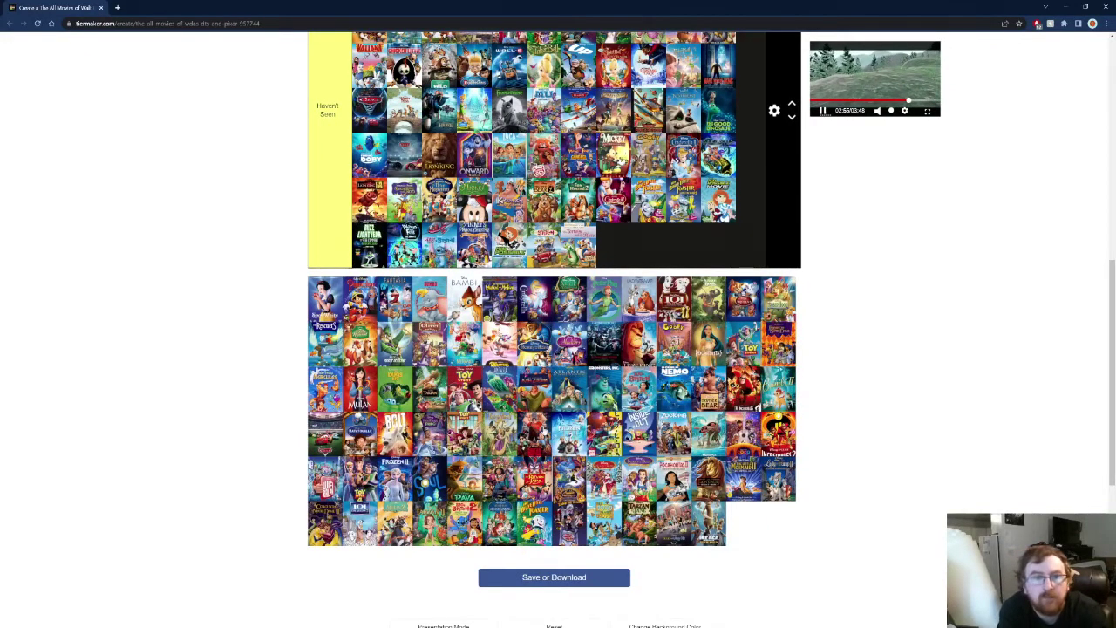
pyautogui.moveTo(535, 523); pyautogui.dragTo(649, 196)
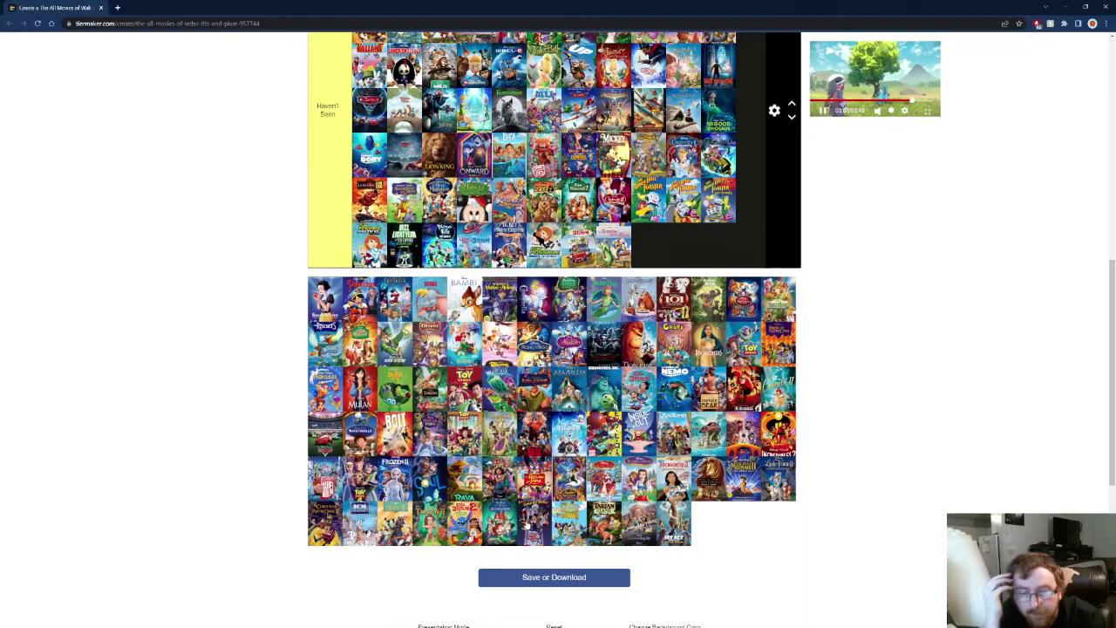
# Move the two films before the Tarzan sequel and the two after it, including the Ice Age film, into the Haven't Seen tier
pyautogui.moveTo(530, 523); pyautogui.dragTo(652, 253)
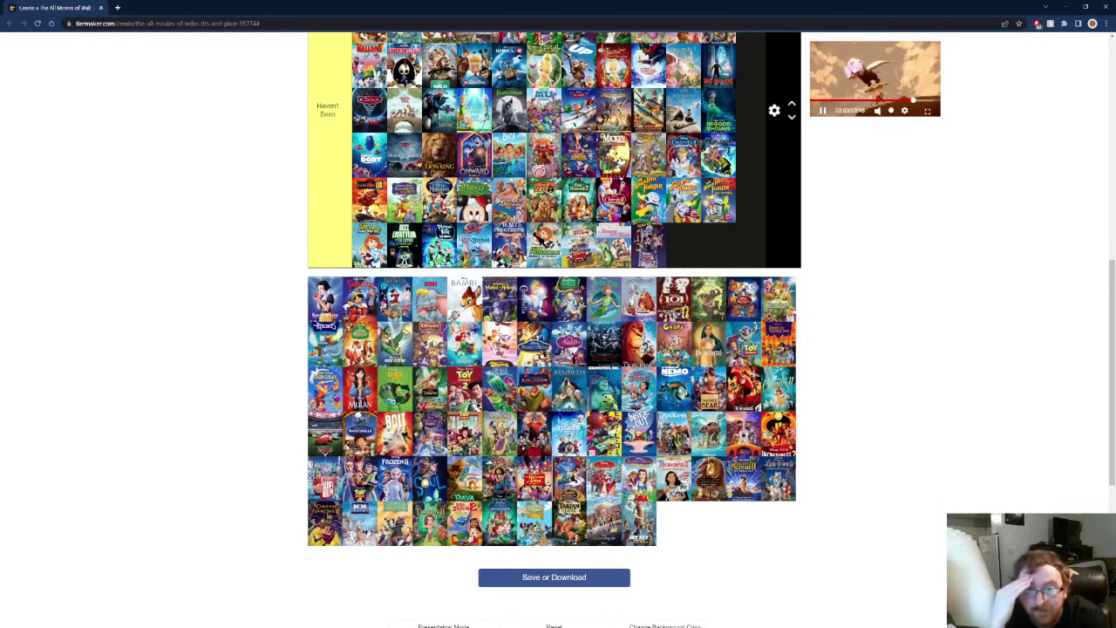
pyautogui.moveTo(571, 523); pyautogui.dragTo(734, 257)
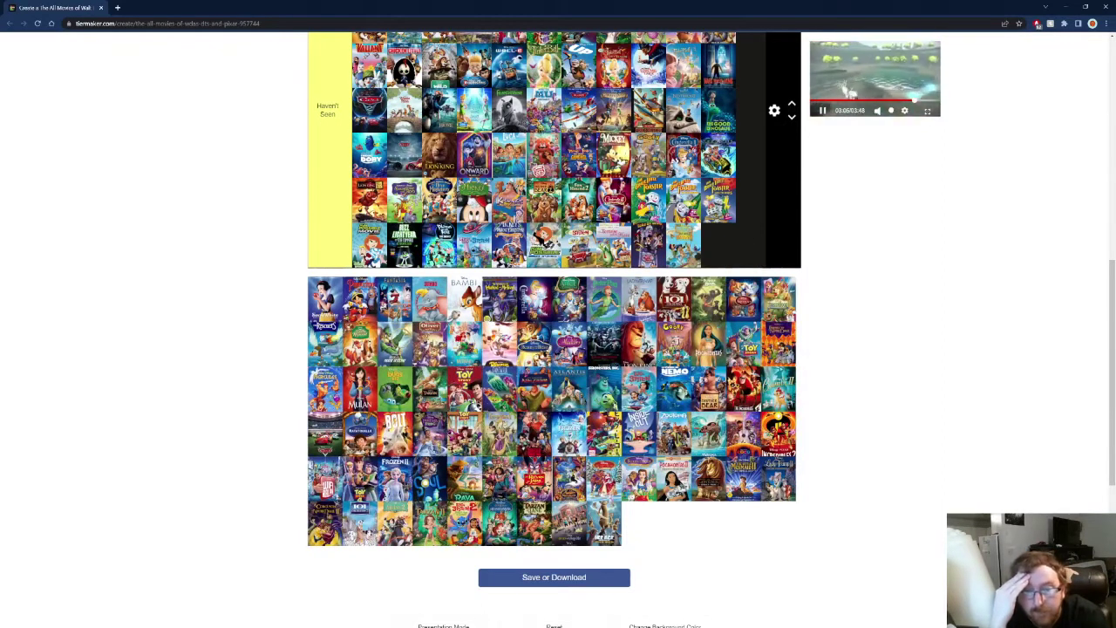
pyautogui.moveTo(579, 527); pyautogui.dragTo(720, 248)
pyautogui.moveTo(569, 523); pyautogui.dragTo(753, 241)
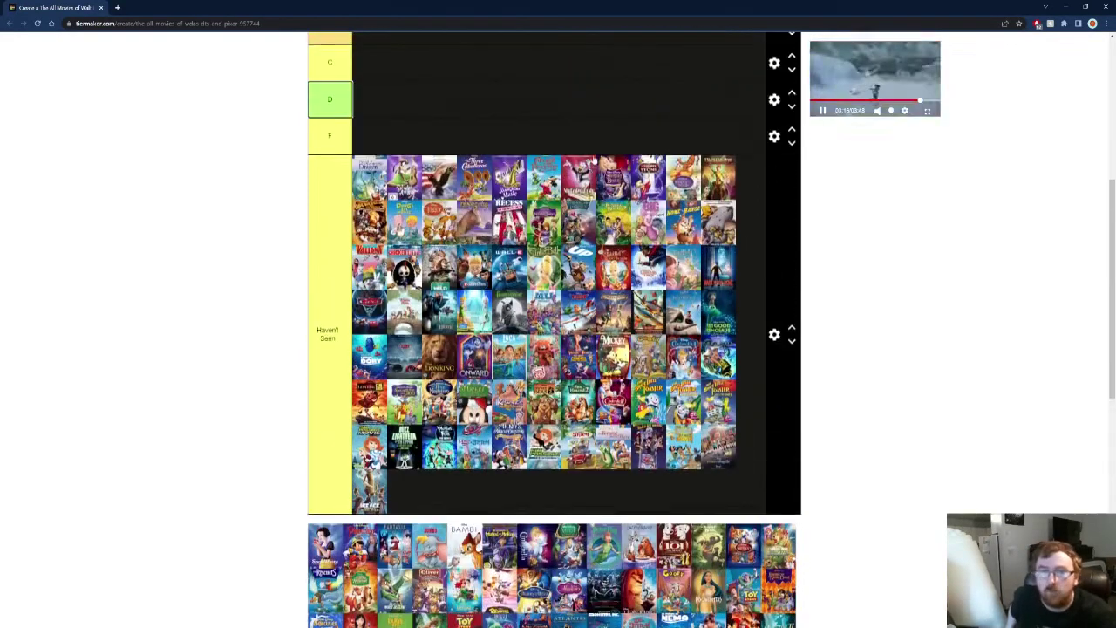
pyautogui.scroll(2, 588, 156)
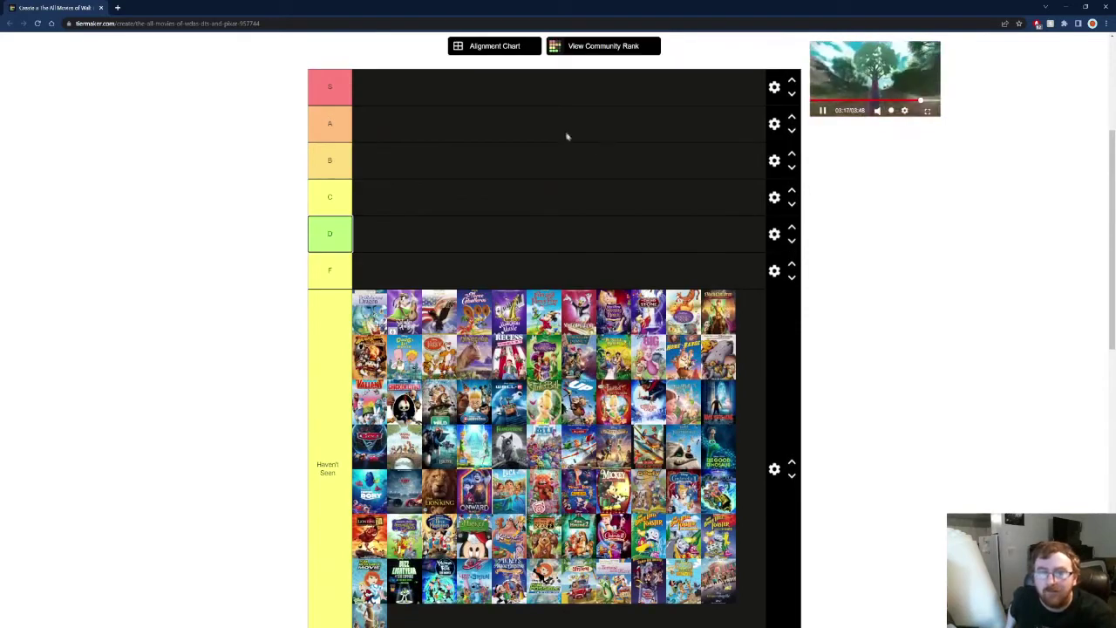
pyautogui.scroll(-1, 532, 116)
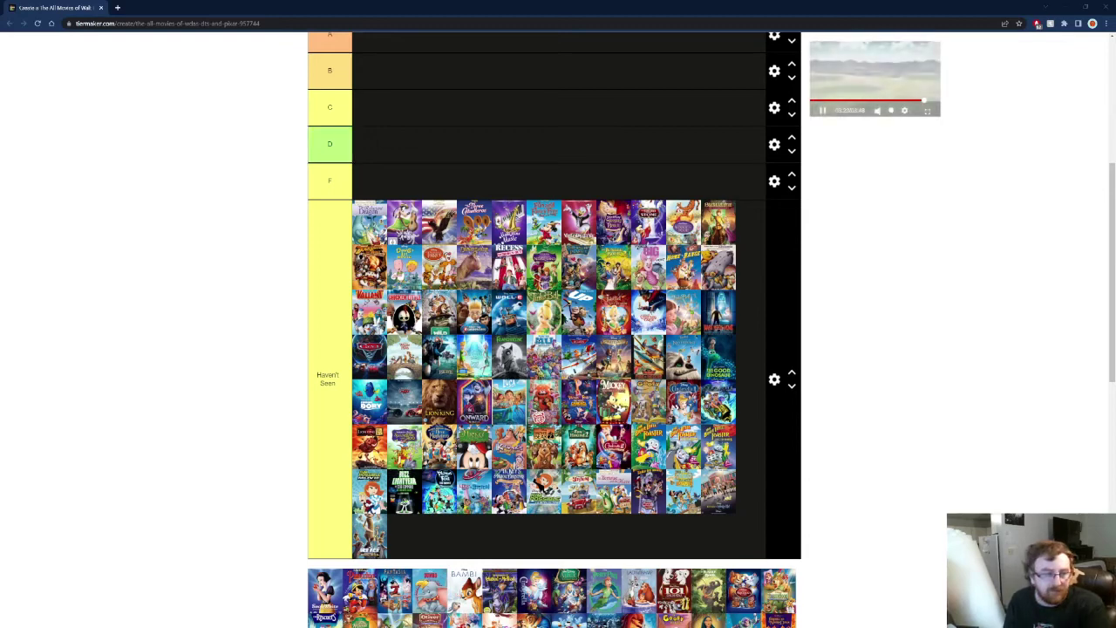
pyautogui.scroll(2, 499, 300)
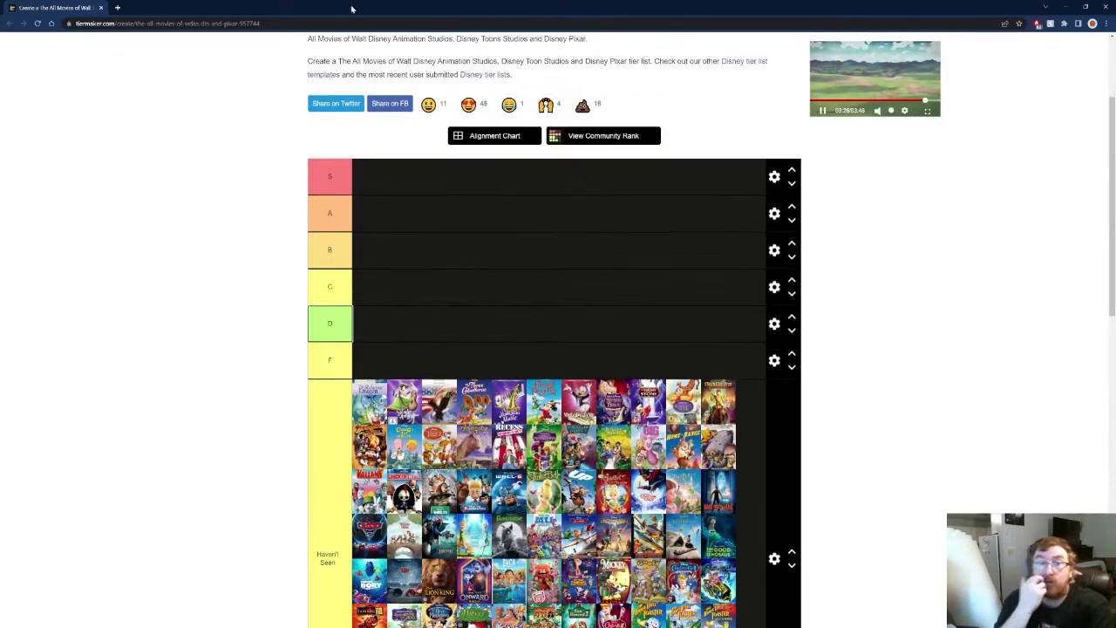
pyautogui.scroll(-3, 414, 348)
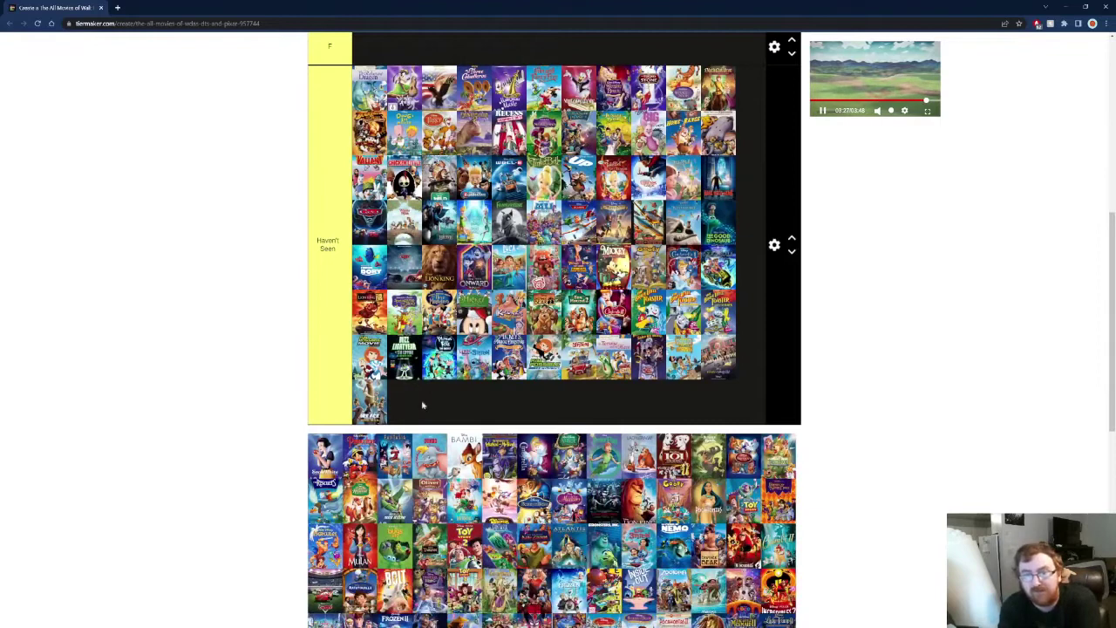
pyautogui.scroll(-2, 422, 404)
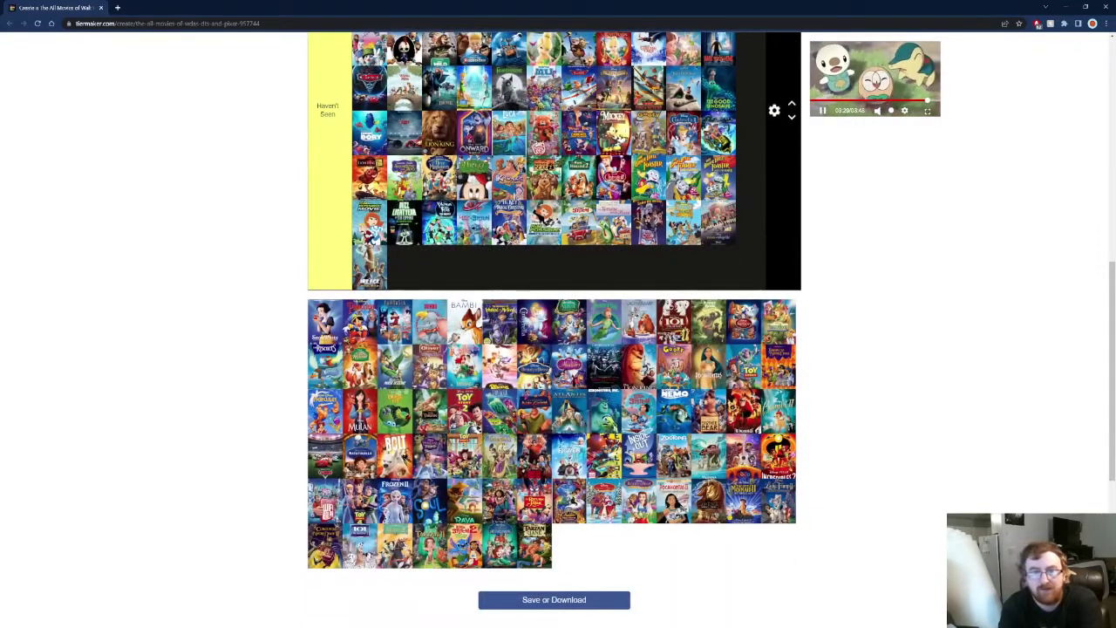
# Place Snow White in the C tier, Pinocchio in the B tier and Fantasia in the A tier
pyautogui.scroll(1, 406, 379)
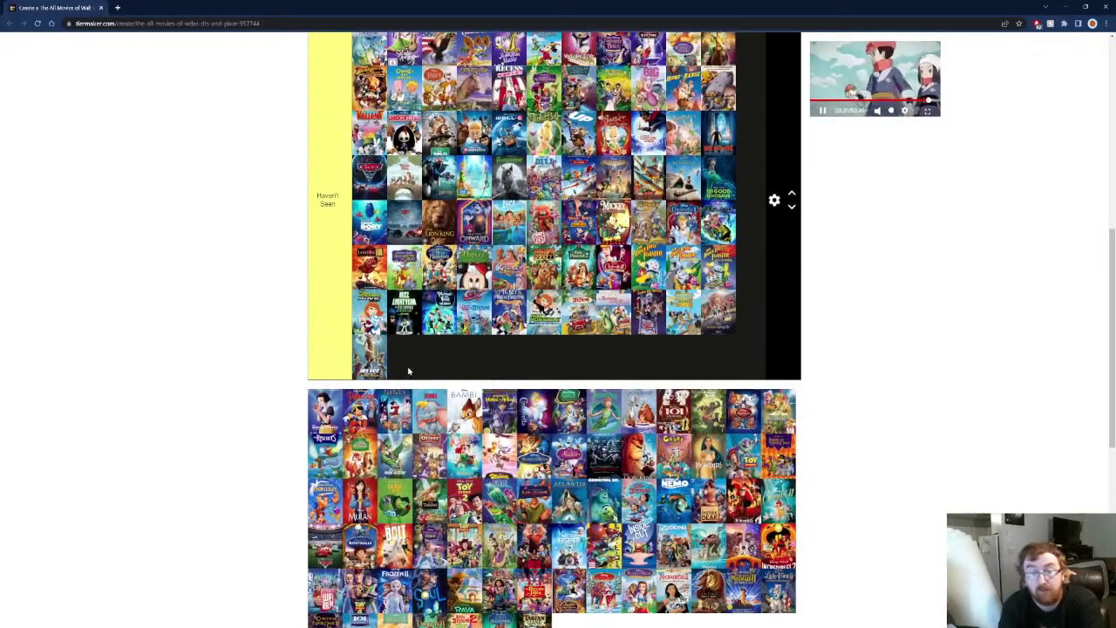
pyautogui.moveTo(332, 418); pyautogui.dragTo(411, 169)
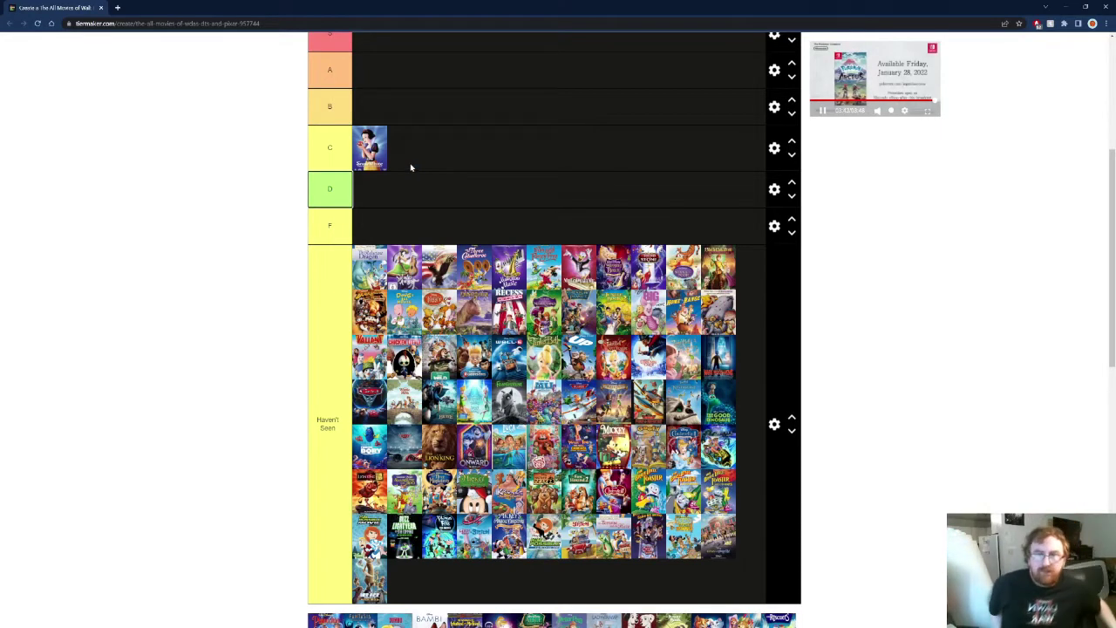
pyautogui.scroll(-1, 411, 168)
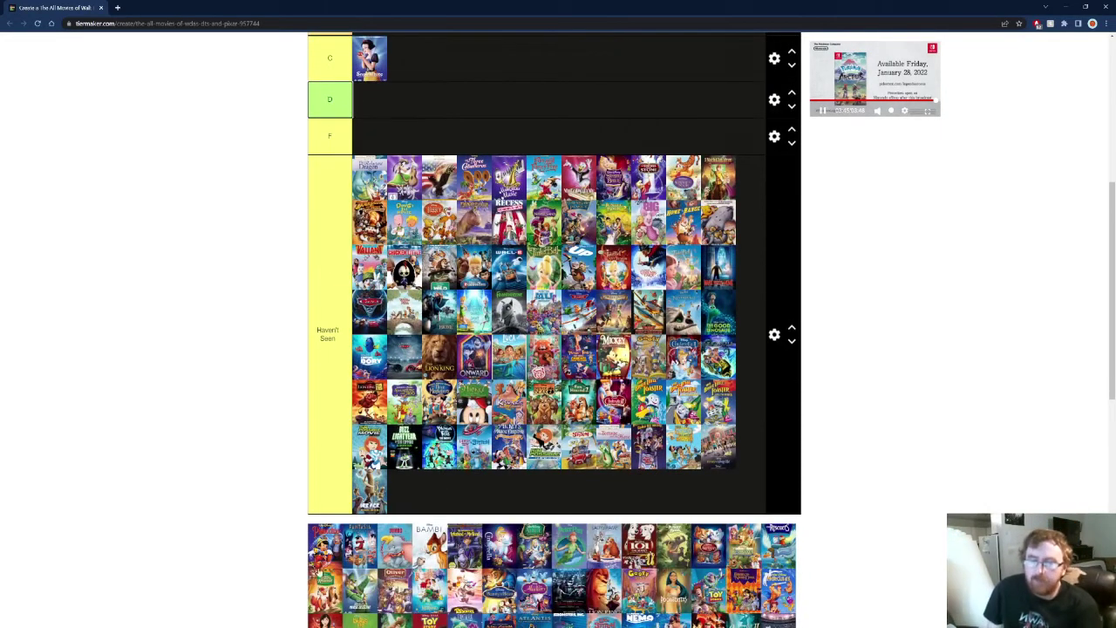
pyautogui.moveTo(323, 558); pyautogui.dragTo(416, 172)
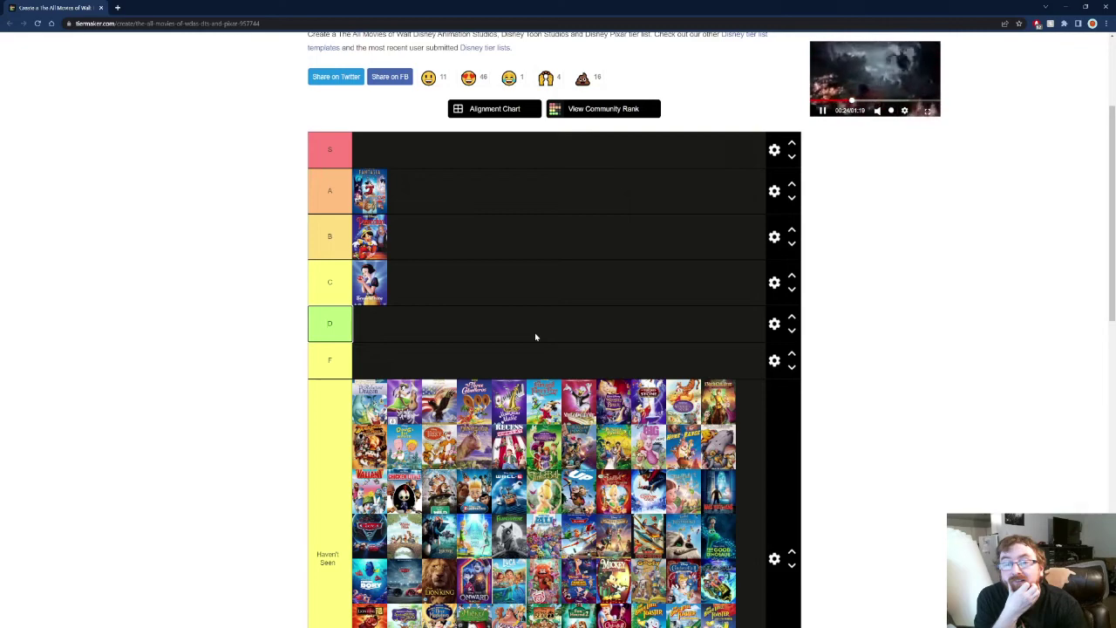
# Add Dumbo after Snow White in the C tier, and put Bambi at the front of that tier
pyautogui.scroll(-2, 469, 241)
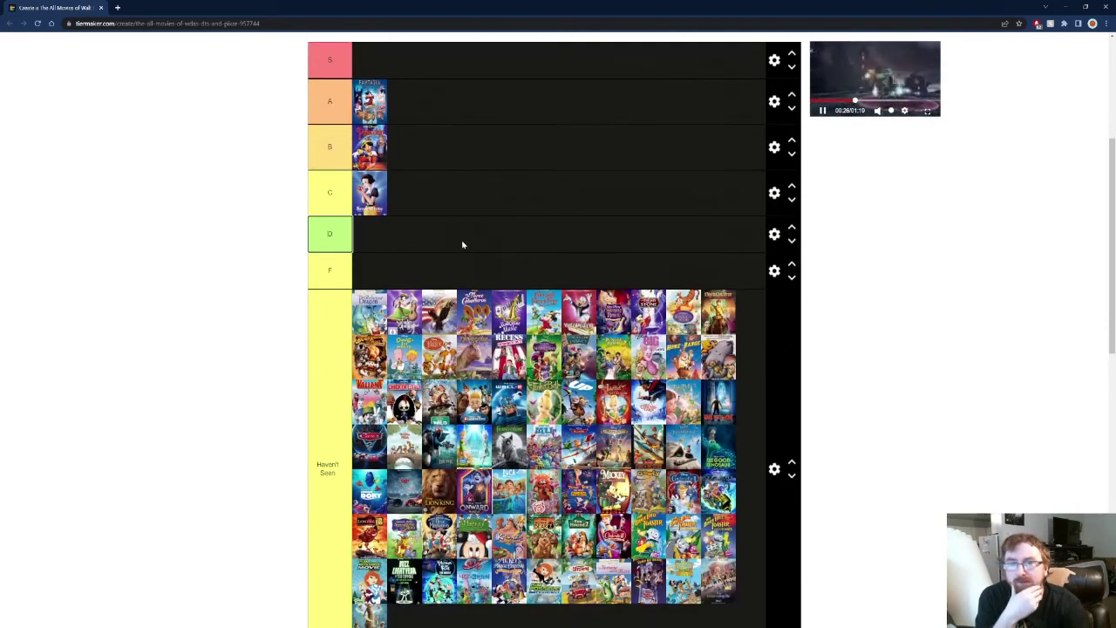
pyautogui.scroll(-1, 468, 345)
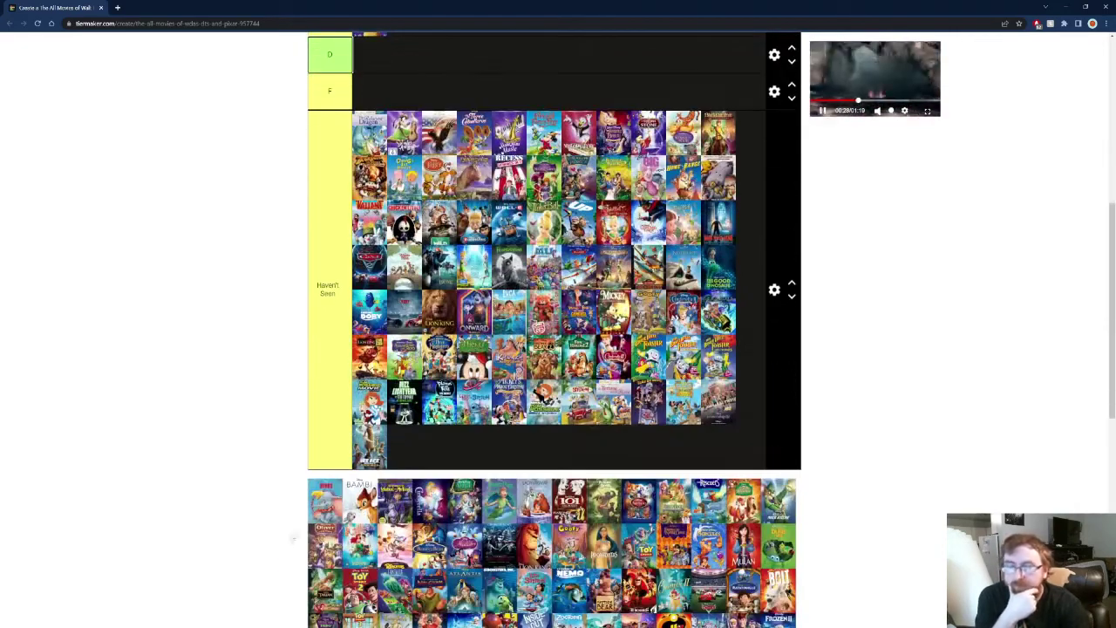
pyautogui.moveTo(326, 506); pyautogui.dragTo(417, 258)
pyautogui.scroll(3, 267, 468)
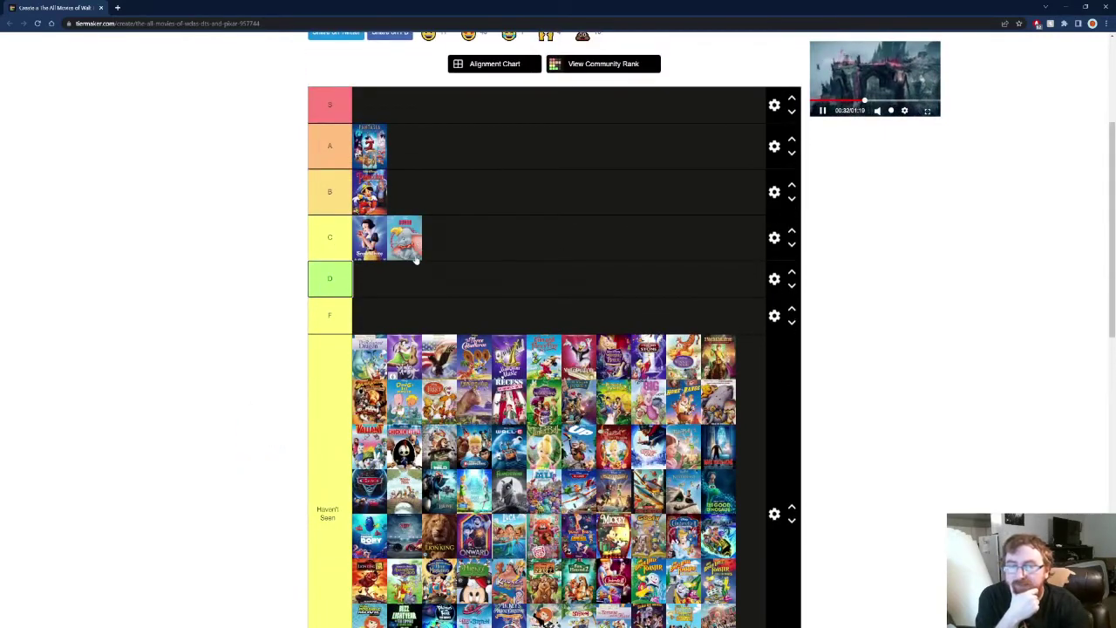
pyautogui.scroll(-3, 417, 258)
pyautogui.moveTo(329, 498); pyautogui.dragTo(361, 200)
# Add the Ichabod and Mr. Toad film to the end of C, and Cinderella and Alice in Wonderland after Pinocchio in B
pyautogui.scroll(-3, 369, 241)
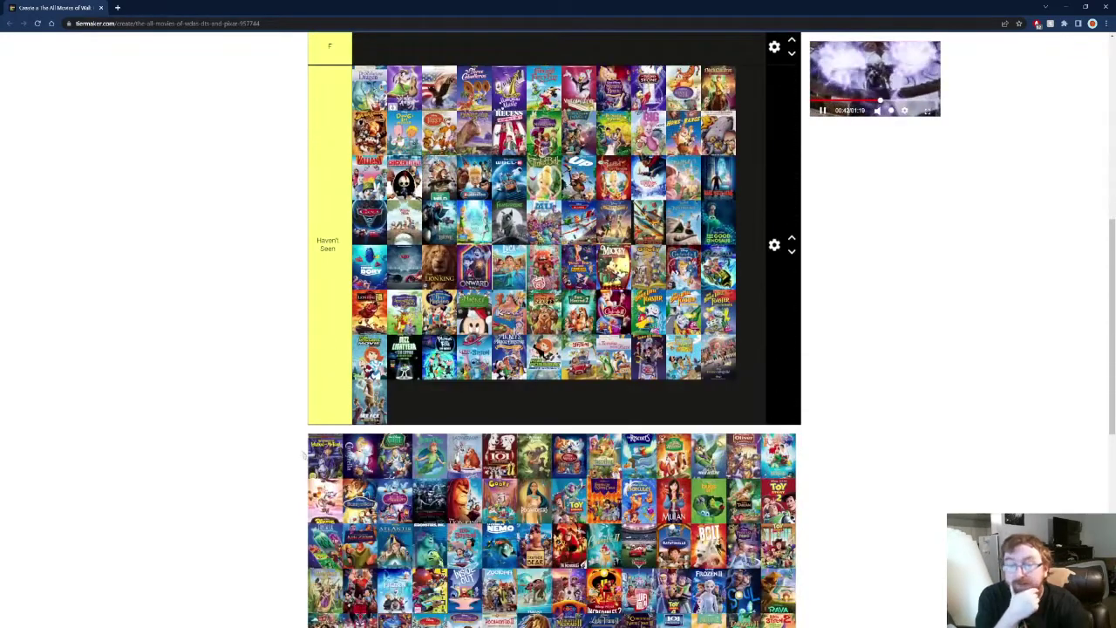
pyautogui.moveTo(325, 455); pyautogui.dragTo(509, 190)
pyautogui.scroll(3, 301, 373)
pyautogui.scroll(-3, 508, 299)
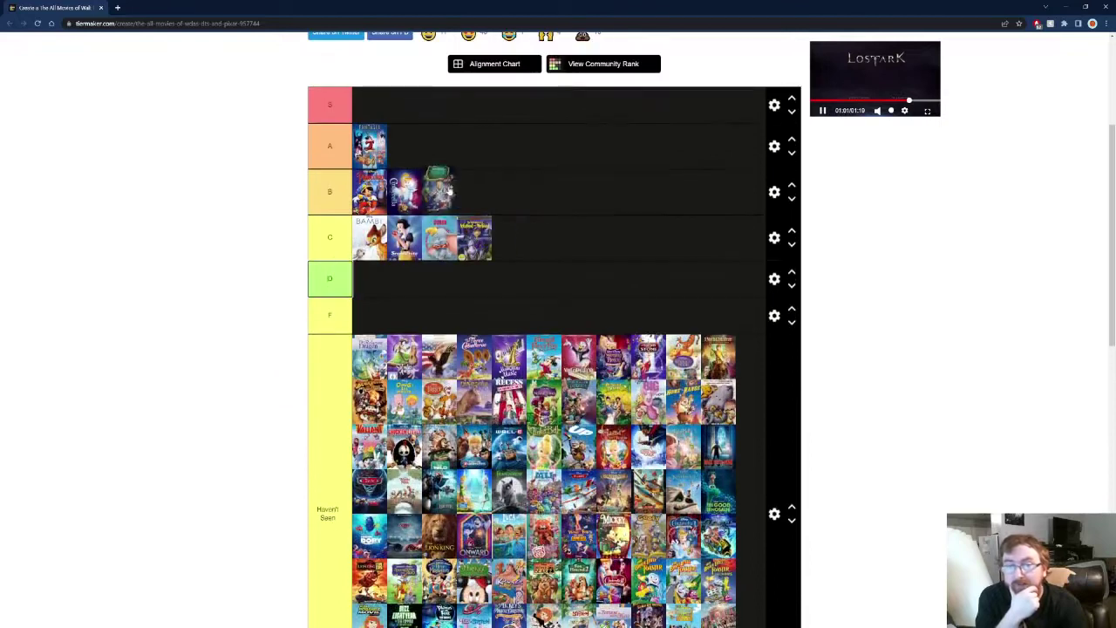
pyautogui.moveTo(449, 190); pyautogui.dragTo(446, 193)
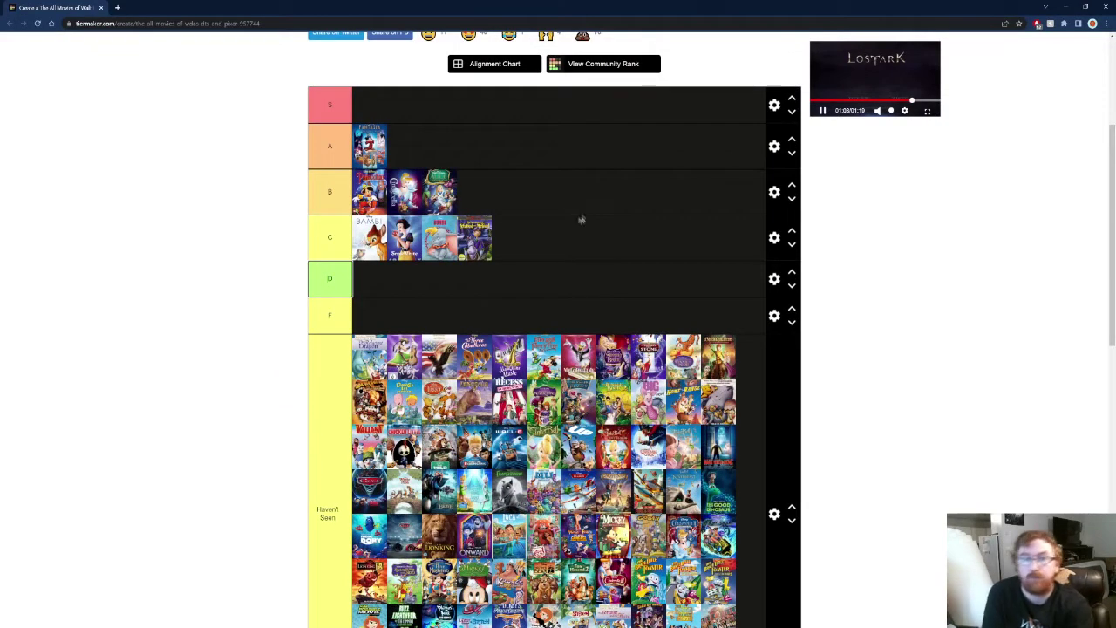
# Add Peter Pan to the end of the B tier, and place Lady and the Tramp ahead of Bambi in the C tier
pyautogui.scroll(-2, 508, 273)
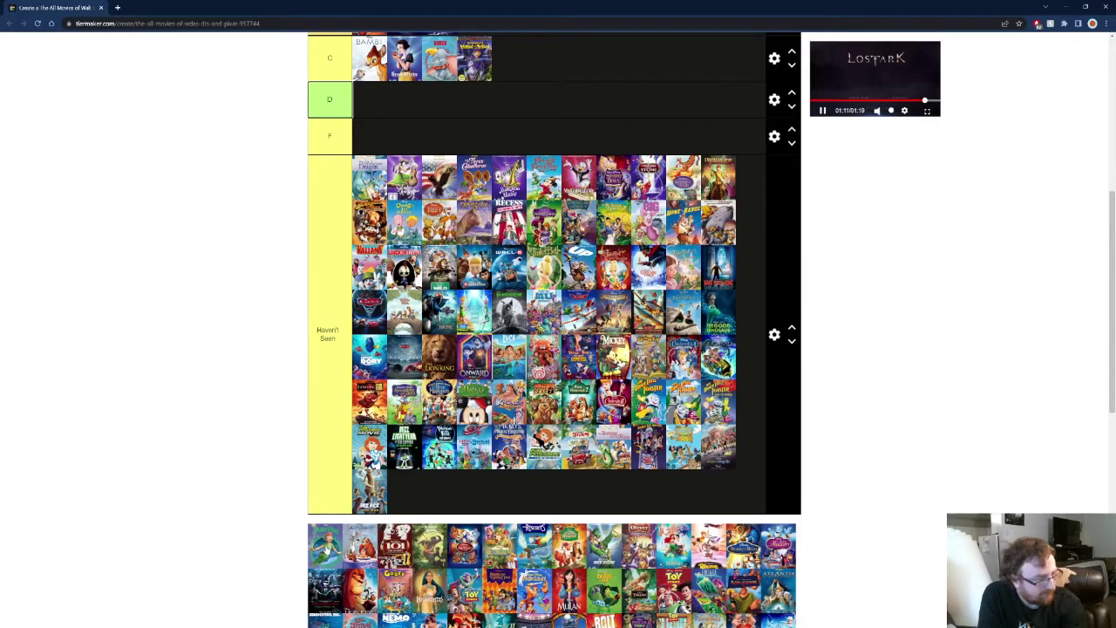
pyautogui.moveTo(331, 541); pyautogui.dragTo(479, 185)
pyautogui.scroll(2, 492, 323)
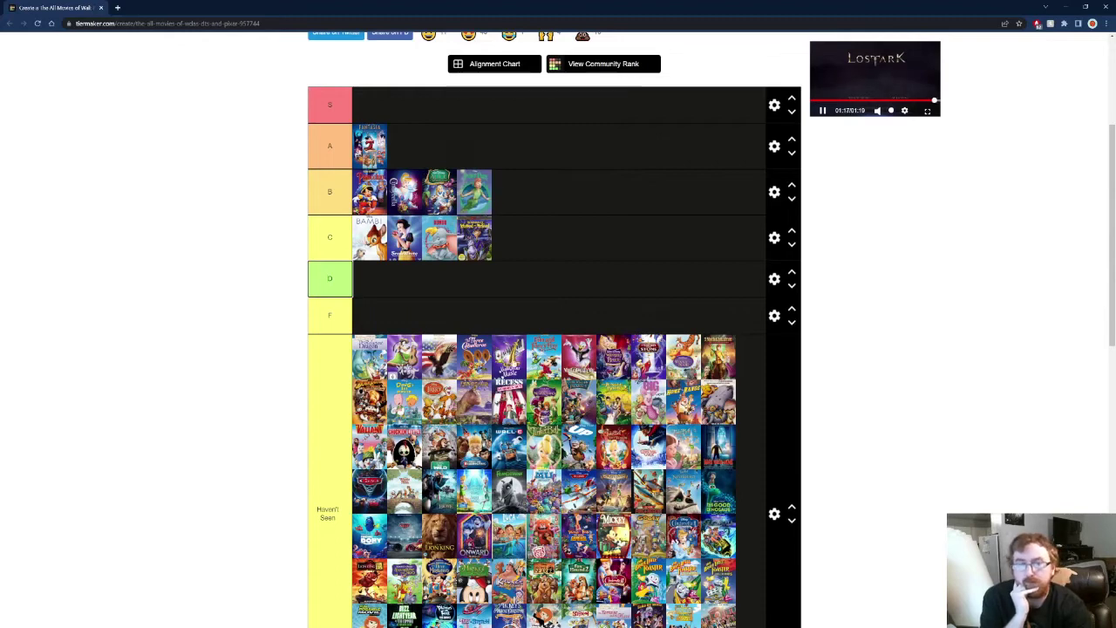
pyautogui.scroll(-3, 514, 362)
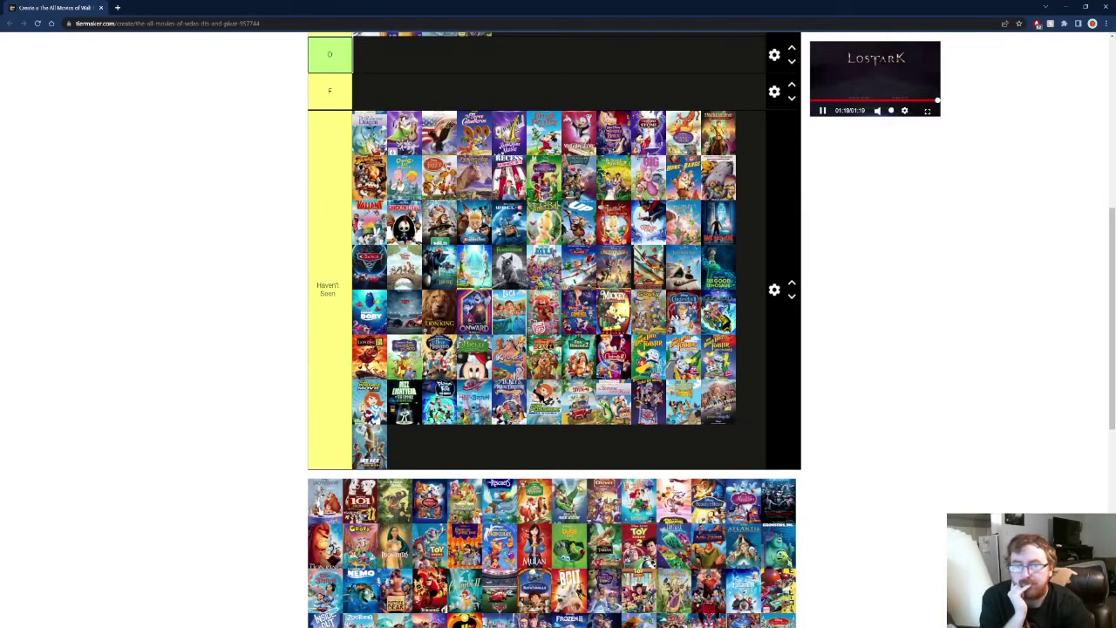
pyautogui.moveTo(324, 501); pyautogui.dragTo(368, 194)
pyautogui.scroll(1, 323, 354)
pyautogui.scroll(1, 302, 385)
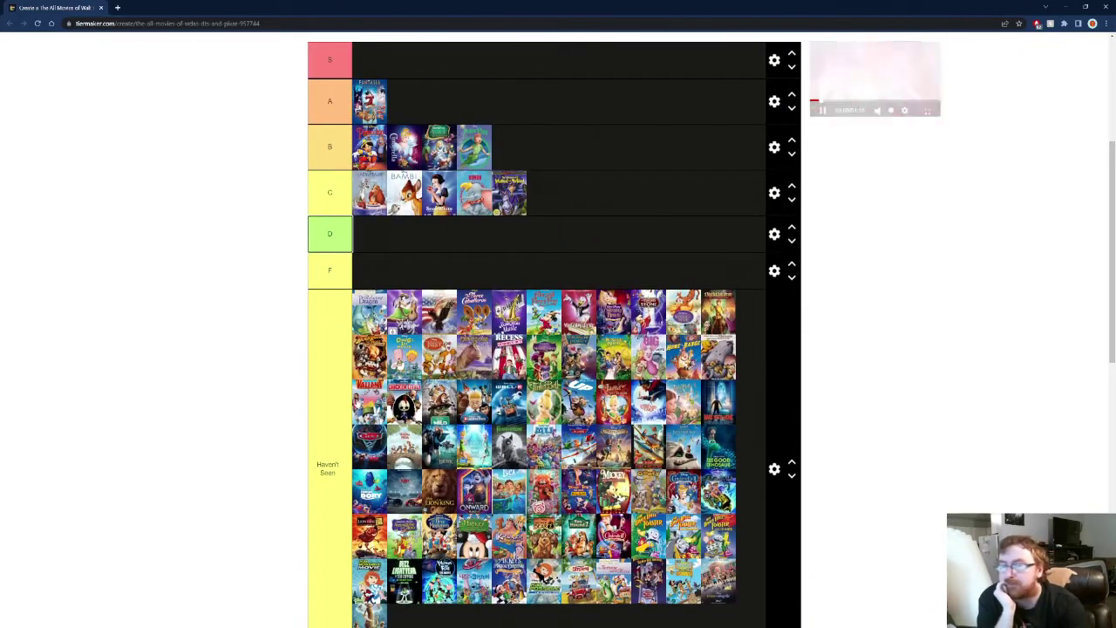
# Add 101 Dalmatians after Peter Pan in the B tier
pyautogui.scroll(-3, 308, 333)
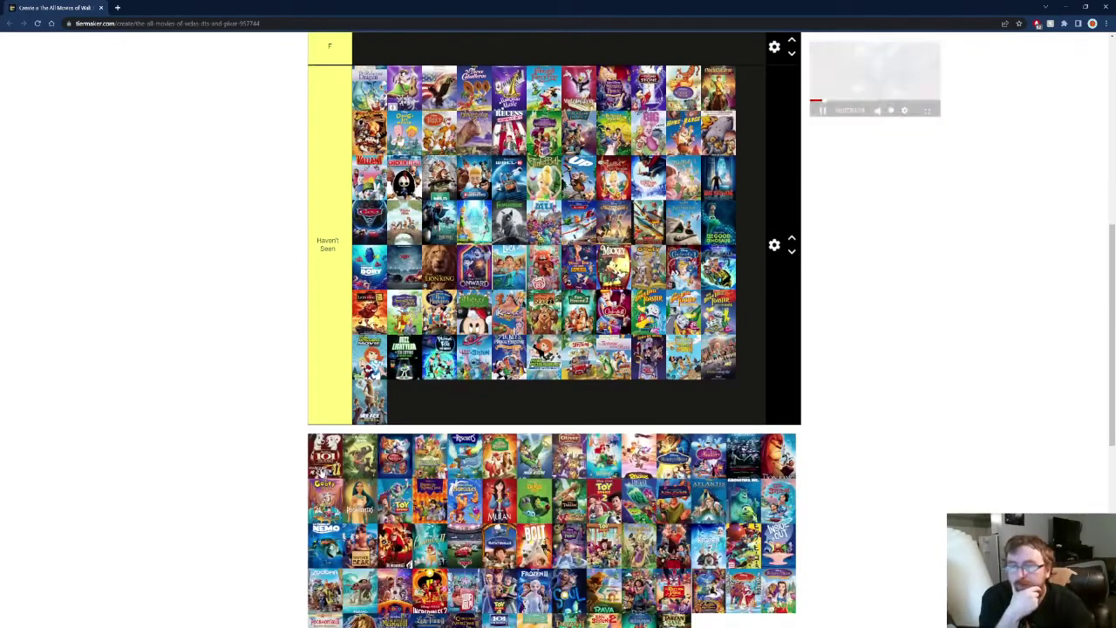
pyautogui.scroll(4, 324, 448)
pyautogui.moveTo(325, 457); pyautogui.dragTo(519, 232)
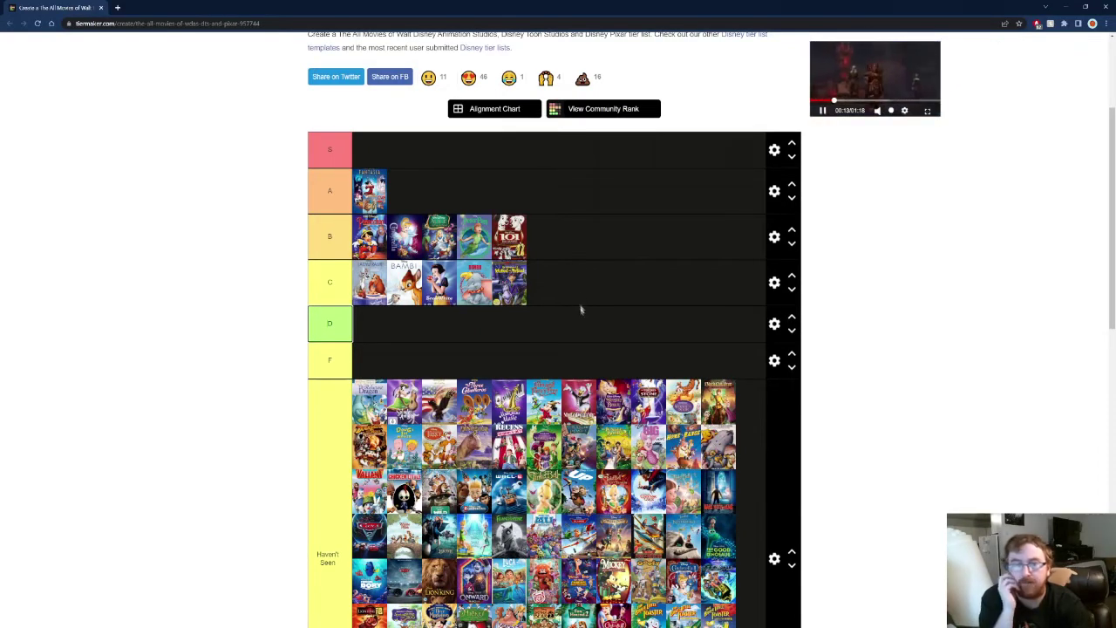
# Add The Jungle Book after 101 Dalmatians in the B tier
pyautogui.scroll(-4, 575, 300)
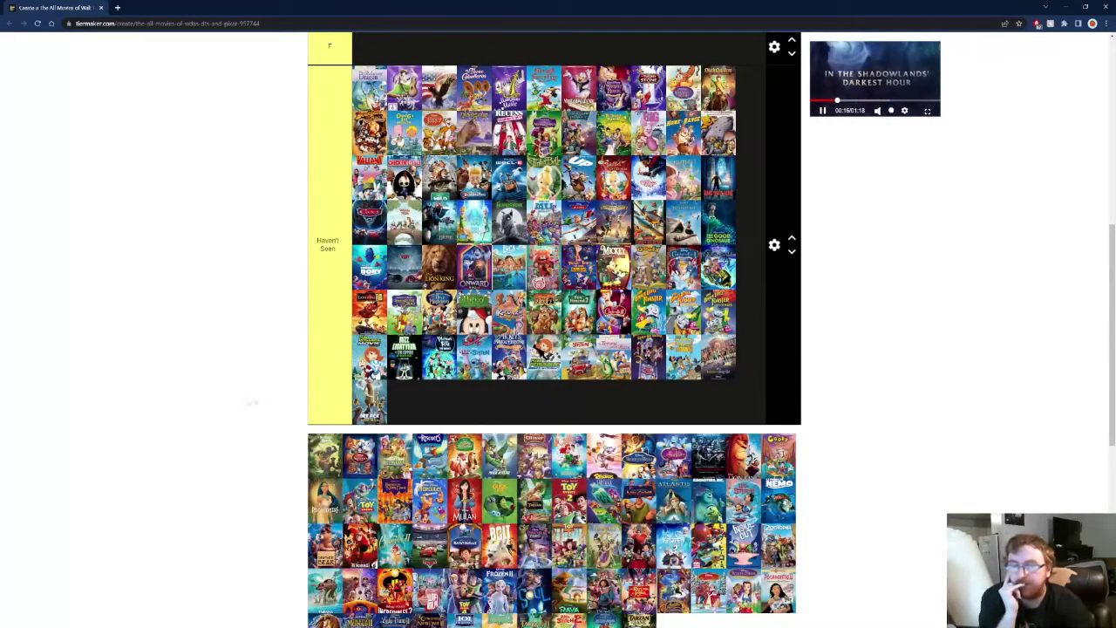
pyautogui.moveTo(325, 453); pyautogui.dragTo(370, 366)
pyautogui.scroll(2, 357, 351)
pyautogui.scroll(4, 370, 366)
pyautogui.scroll(-8, 370, 366)
pyautogui.scroll(8, 354, 511)
pyautogui.scroll(-2, 353, 510)
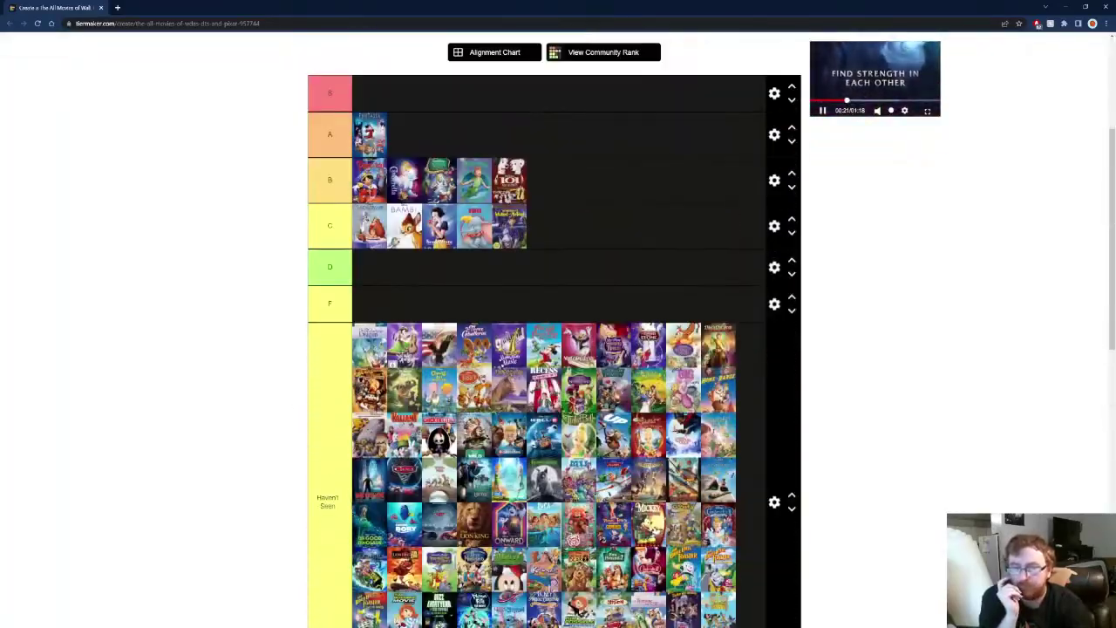
pyautogui.moveTo(399, 375); pyautogui.dragTo(544, 182)
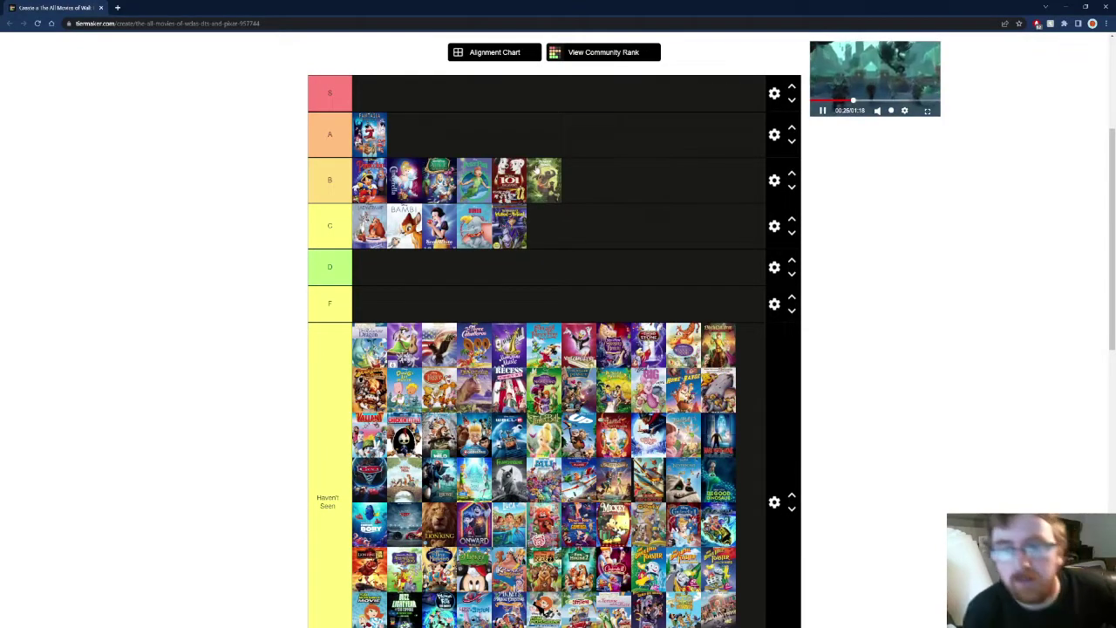
# Place The Aristocats at the front of the C tier, and put the film listed before The Rescuers ahead of it
pyautogui.scroll(-3, 421, 318)
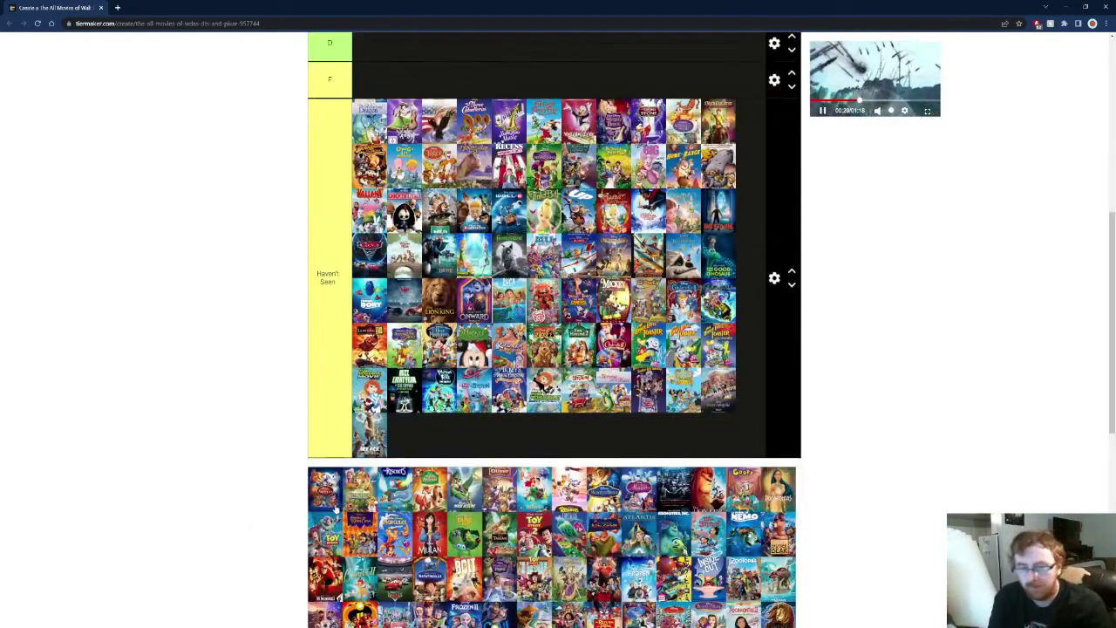
pyautogui.scroll(5, 371, 424)
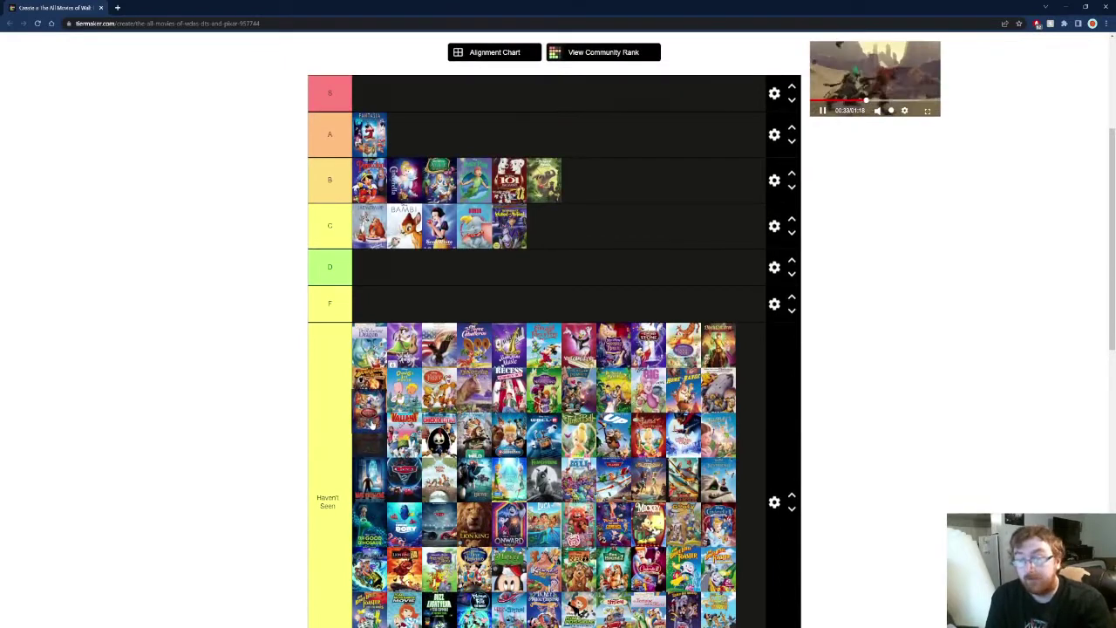
pyautogui.moveTo(368, 427); pyautogui.dragTo(359, 225)
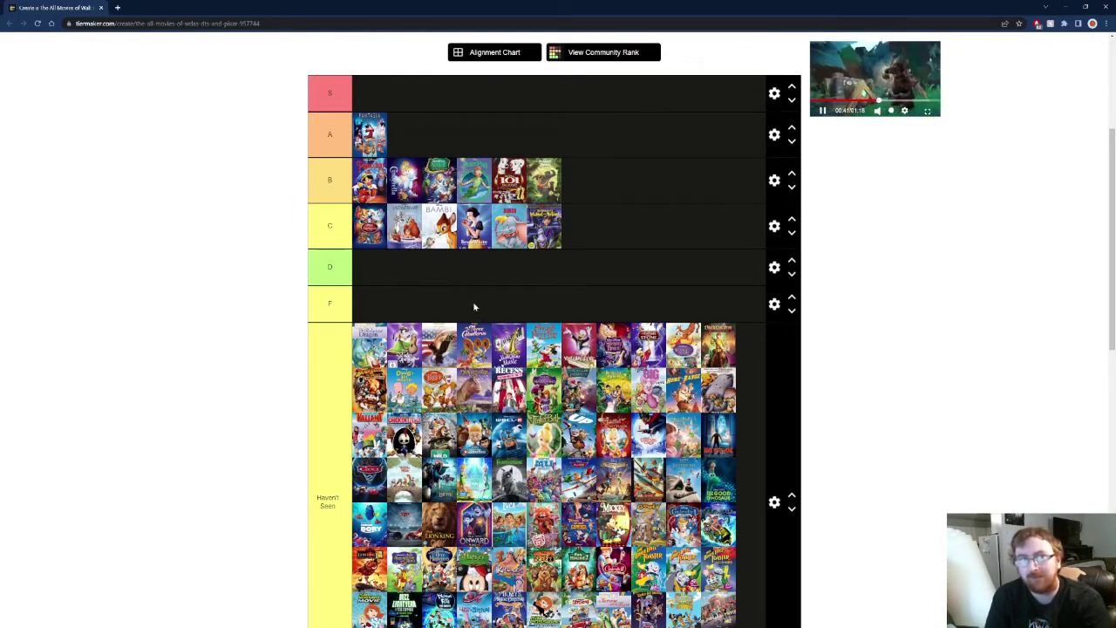
pyautogui.scroll(-3, 481, 323)
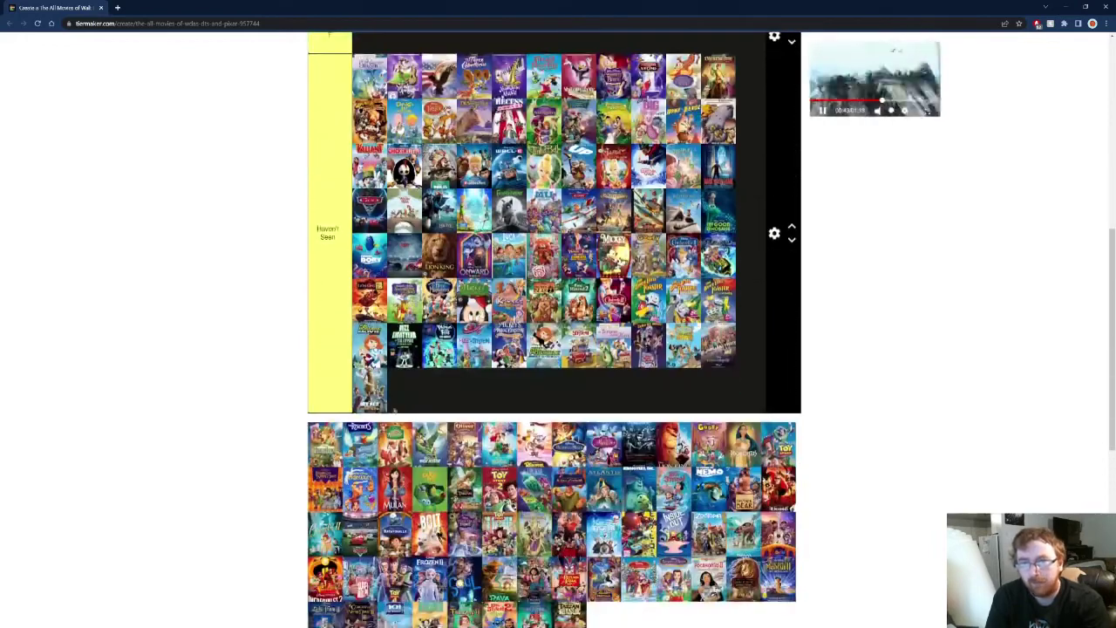
pyautogui.scroll(4, 554, 349)
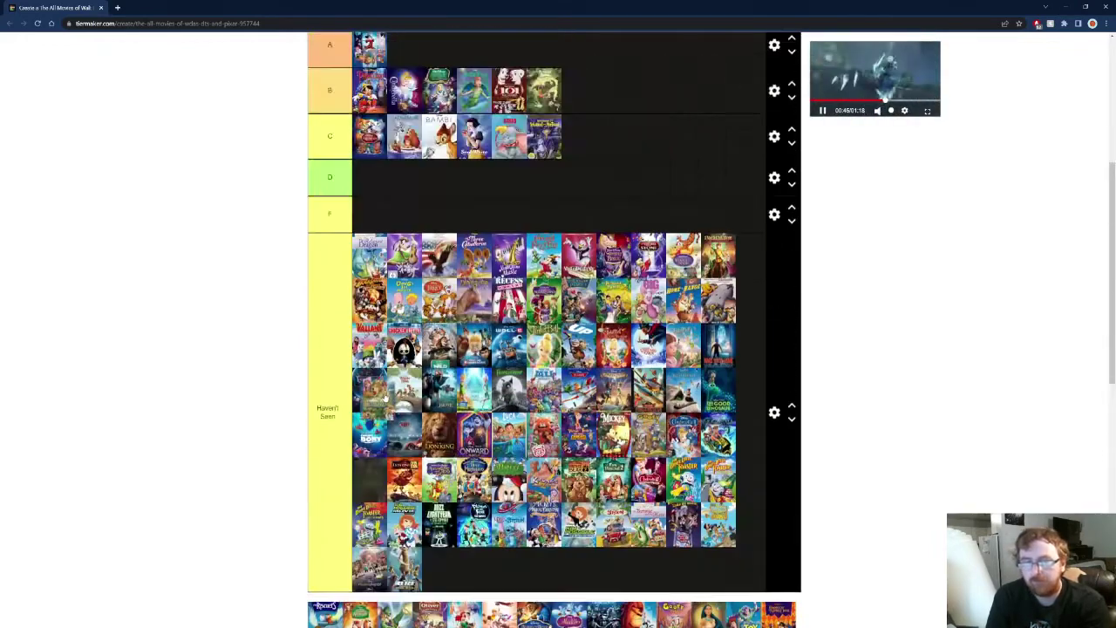
pyautogui.moveTo(375, 270); pyautogui.dragTo(387, 294)
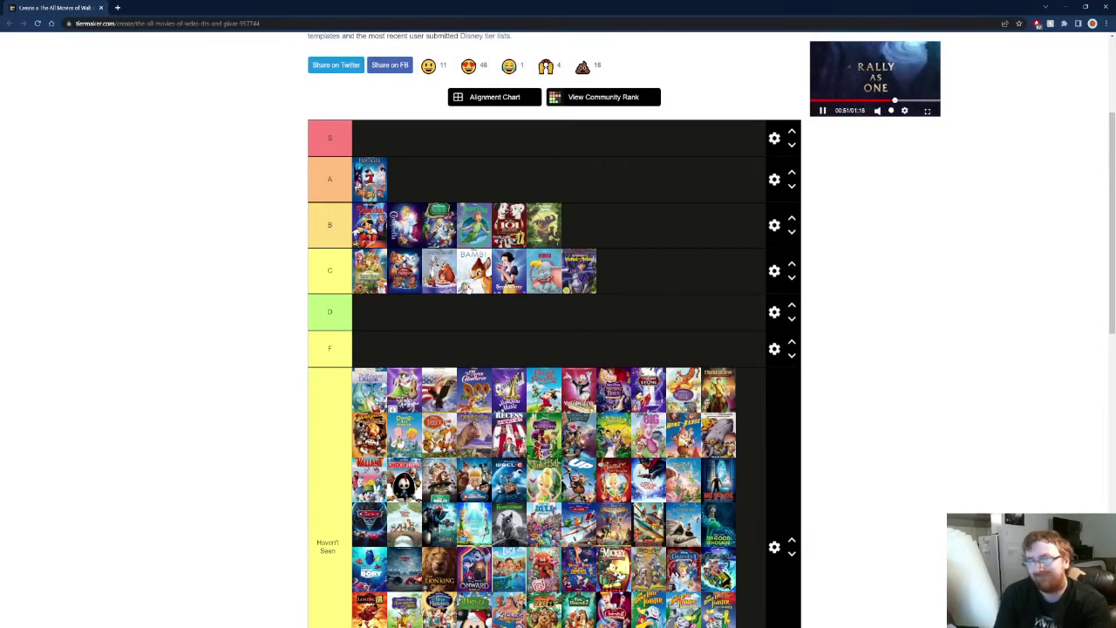
# Add The Rescuers to the end of the B tier, and place The Fox and the Hound between Peter Pan and 101 Dalmatians
pyautogui.scroll(-5, 443, 386)
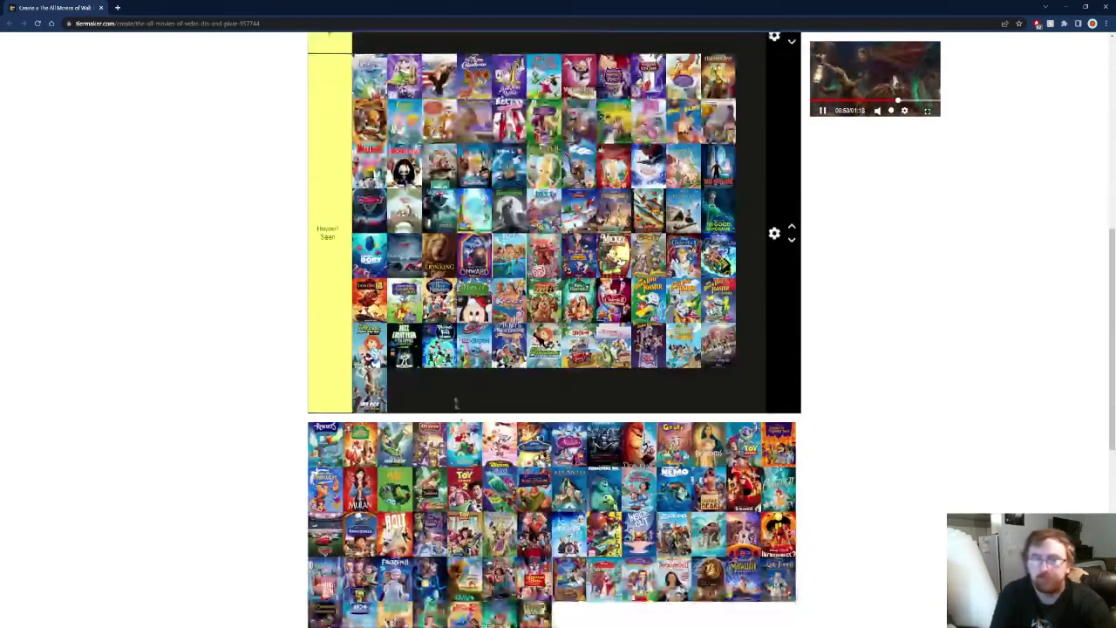
pyautogui.moveTo(324, 397); pyautogui.dragTo(607, 137)
pyautogui.scroll(4, 255, 321)
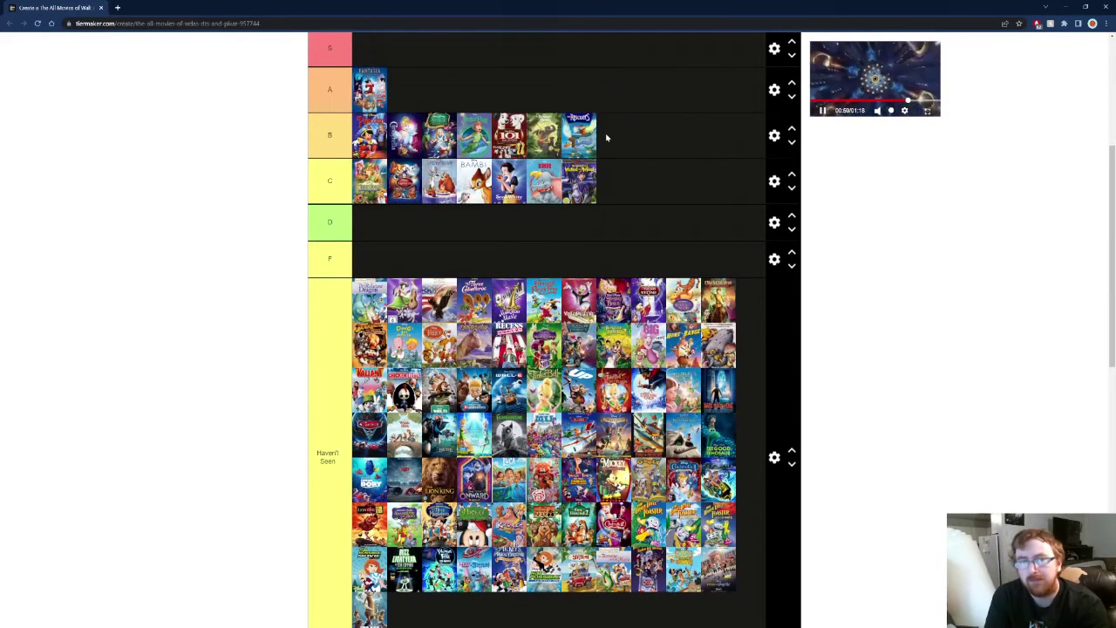
pyautogui.scroll(-3, 607, 137)
pyautogui.moveTo(330, 446); pyautogui.dragTo(622, 178)
pyautogui.scroll(3, 356, 274)
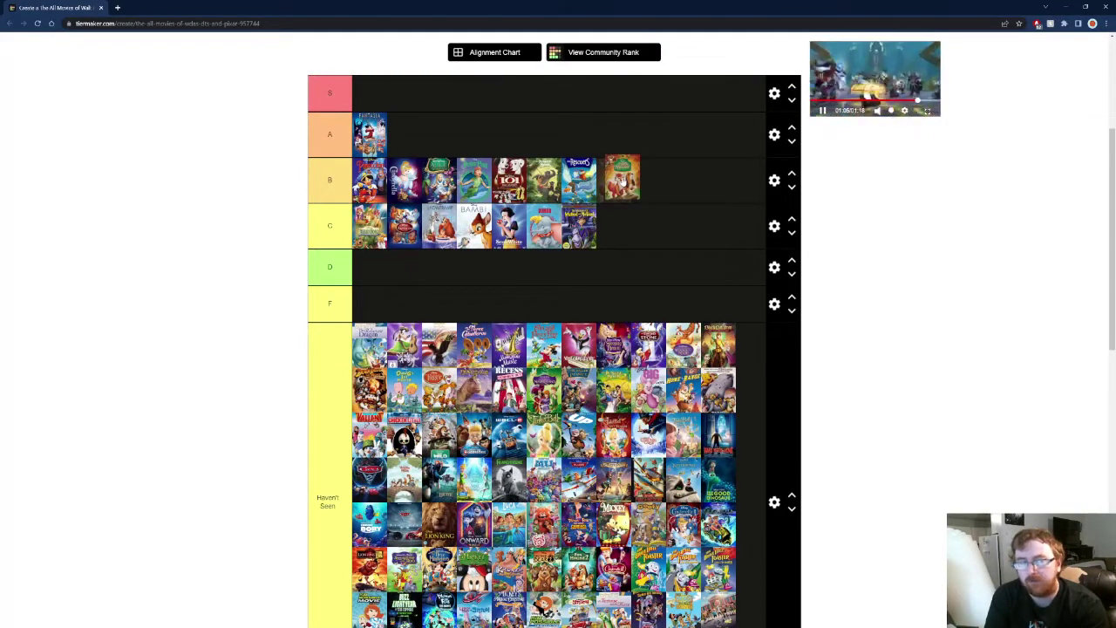
pyautogui.moveTo(621, 178); pyautogui.dragTo(504, 177)
# Place The Great Mouse Detective second in the C tier, and add Oliver & Company to the end of that tier
pyautogui.scroll(-3, 325, 468)
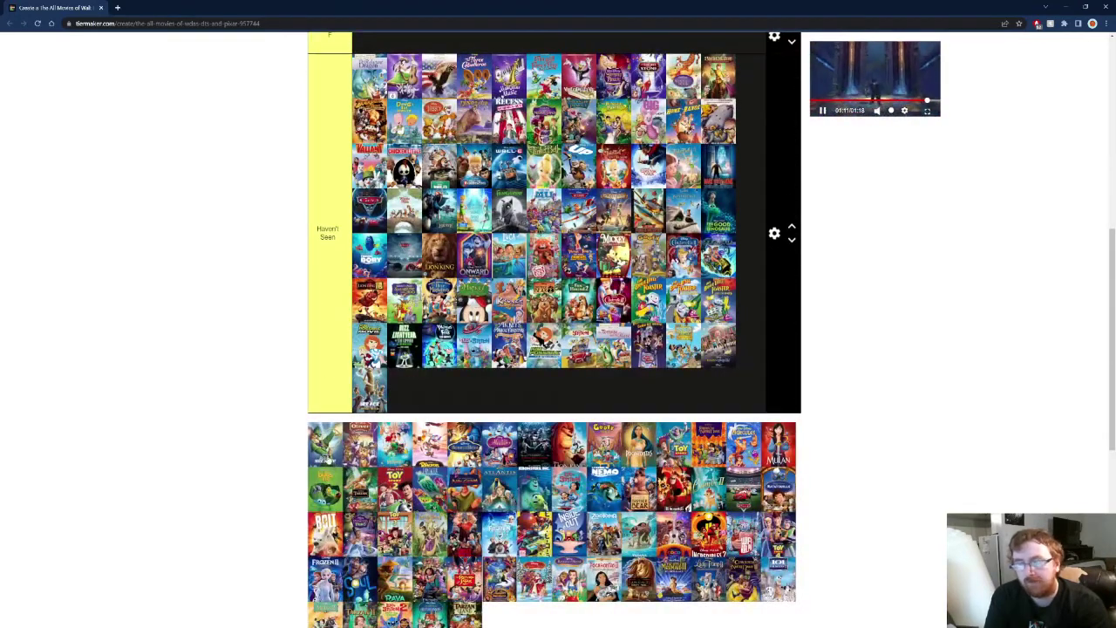
pyautogui.moveTo(324, 461); pyautogui.dragTo(404, 145)
pyautogui.scroll(3, 288, 348)
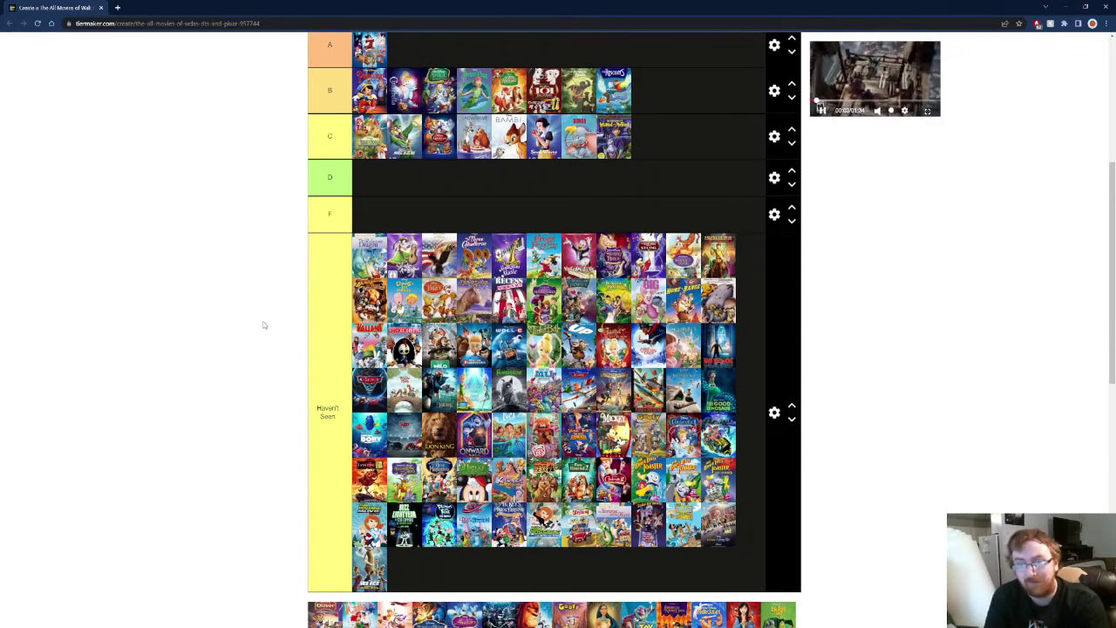
pyautogui.scroll(-2, 264, 326)
pyautogui.moveTo(321, 443); pyautogui.dragTo(663, 188)
pyautogui.scroll(1, 318, 440)
pyautogui.scroll(2, 311, 406)
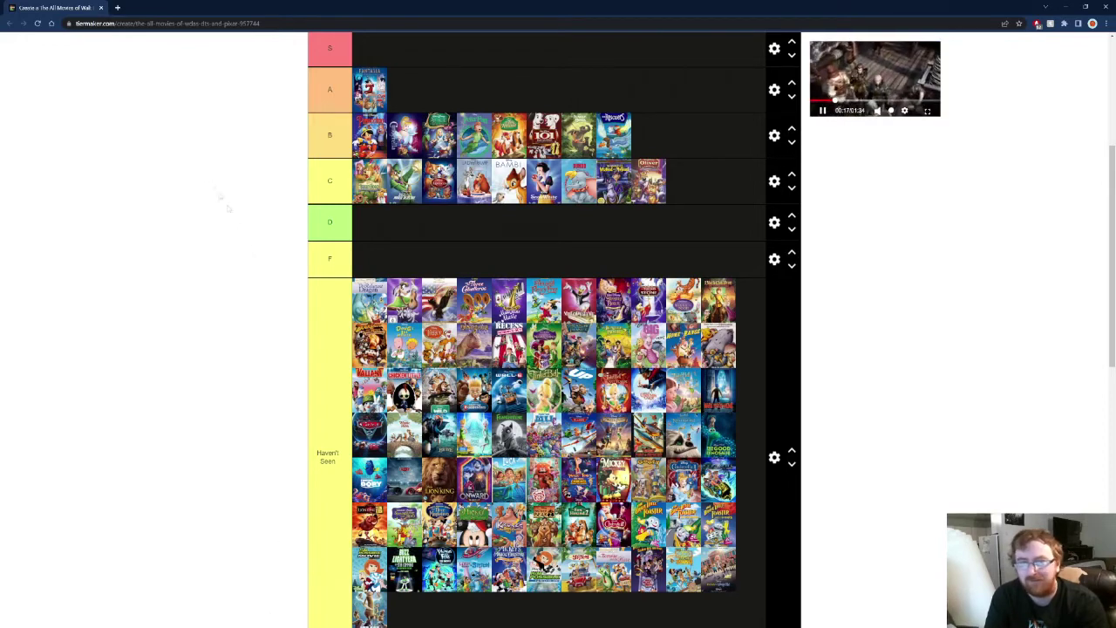
# Add The Little Mermaid to the A tier, and place the film before Beauty and the Beast between Peter Pan and The Fox and the Hound
pyautogui.scroll(-3, 265, 308)
pyautogui.moveTo(340, 460); pyautogui.dragTo(425, 190)
pyautogui.scroll(4, 327, 427)
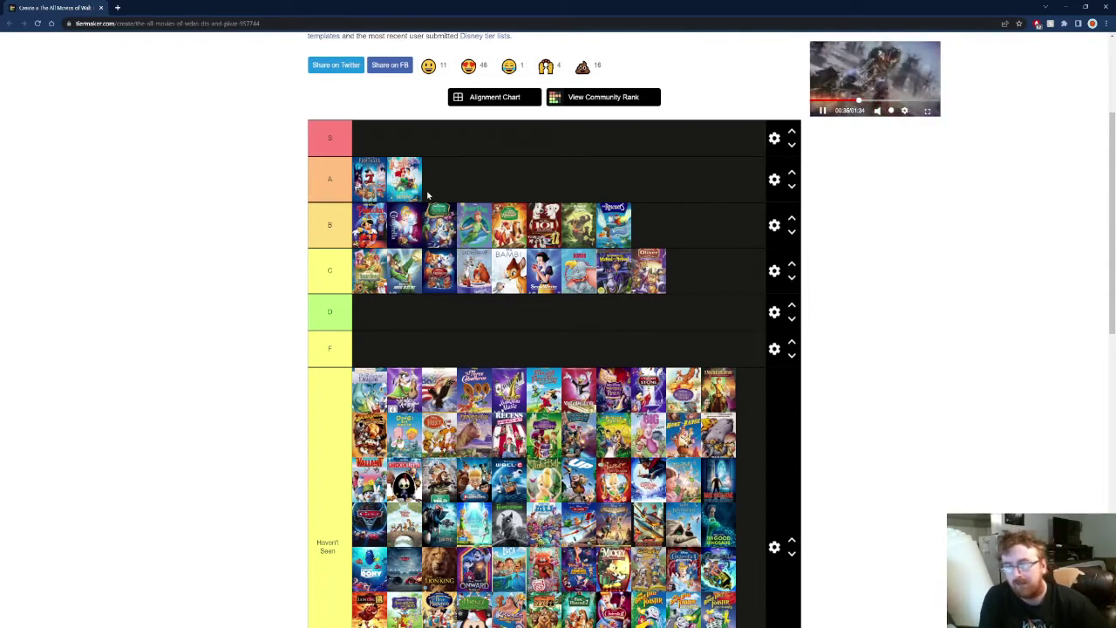
pyautogui.scroll(-3, 427, 196)
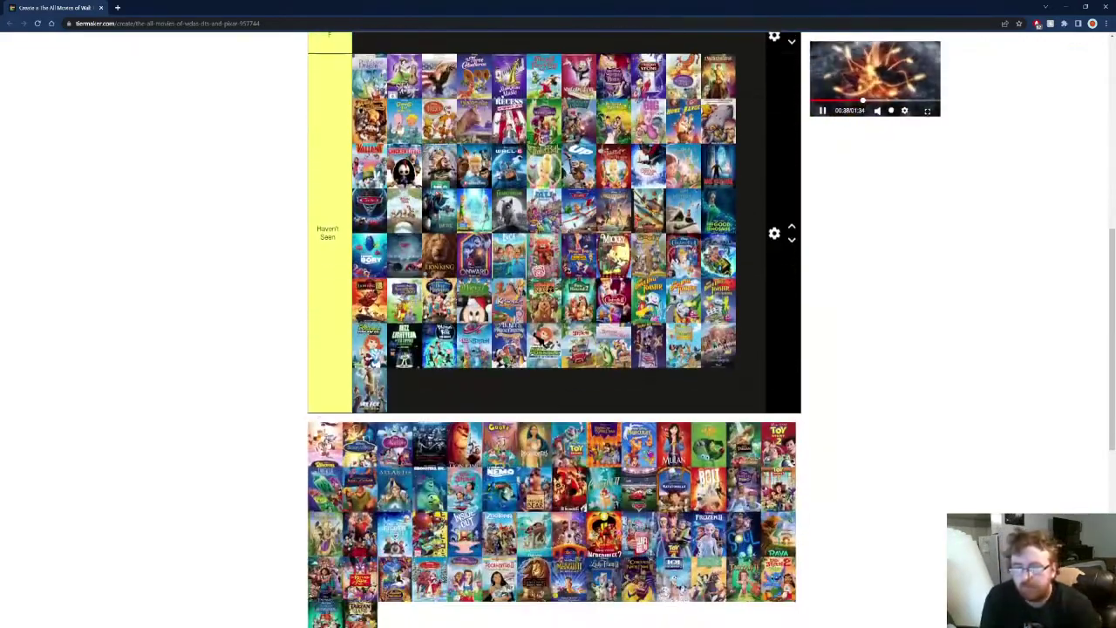
pyautogui.moveTo(321, 441); pyautogui.dragTo(514, 181)
pyautogui.scroll(3, 253, 402)
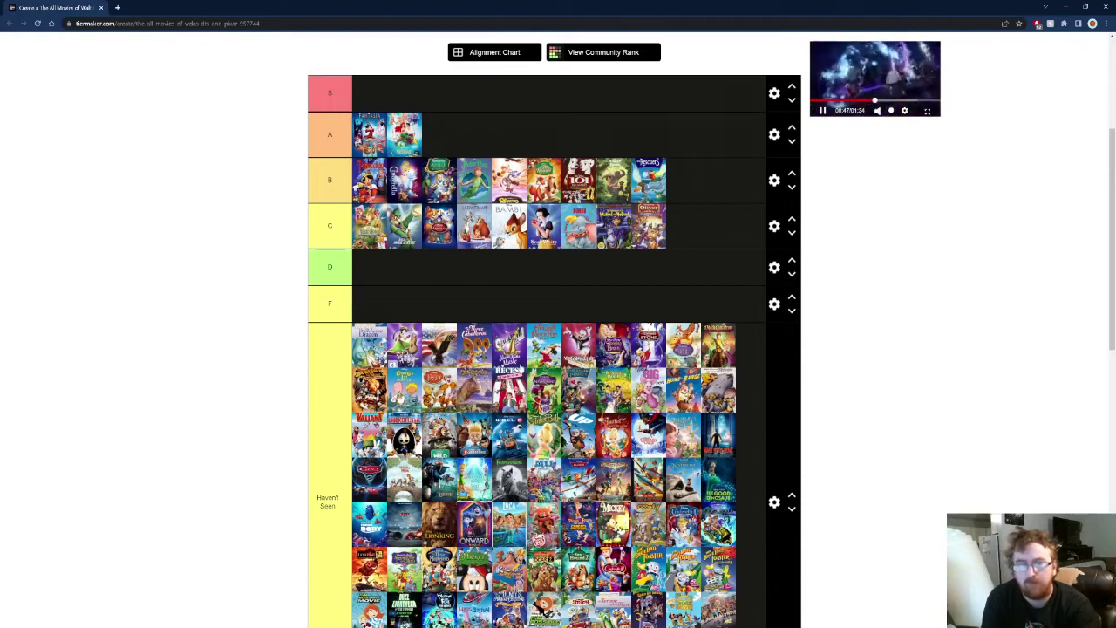
# Put Beauty and the Beast first in the A tier, followed by The Little Mermaid and Fantasia
pyautogui.scroll(-4, 558, 392)
pyautogui.moveTo(325, 354); pyautogui.dragTo(370, 89)
pyautogui.scroll(4, 367, 310)
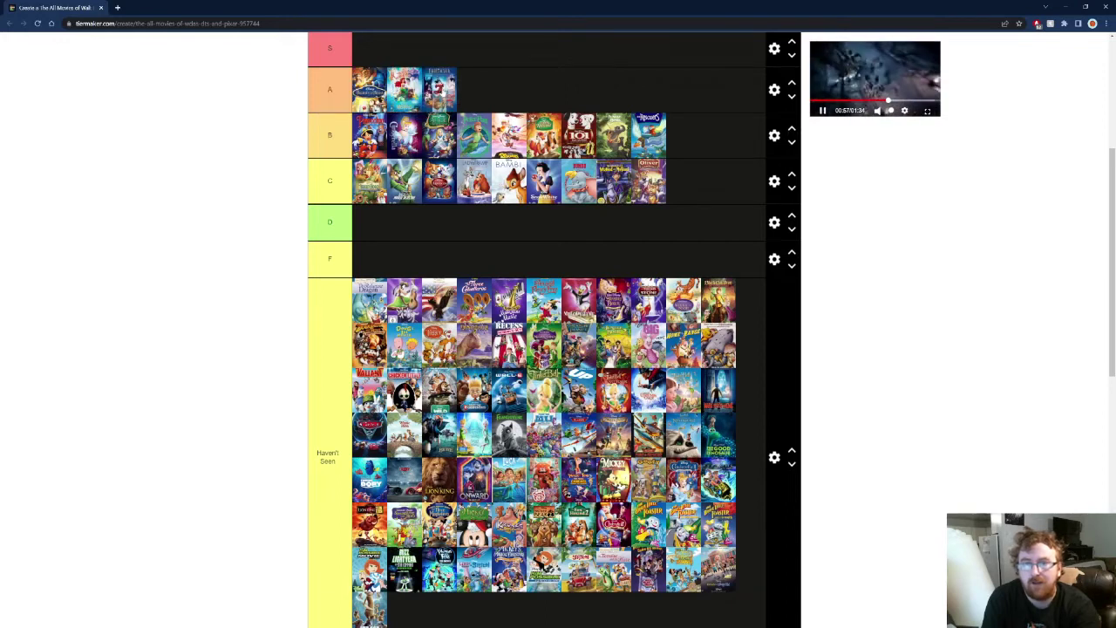
# Move Fantasia between Beauty and the Beast and The Little Mermaid in the A tier, and put Aladdin in the S tier
pyautogui.moveTo(438, 89); pyautogui.dragTo(404, 90)
pyautogui.scroll(2, 554, 330)
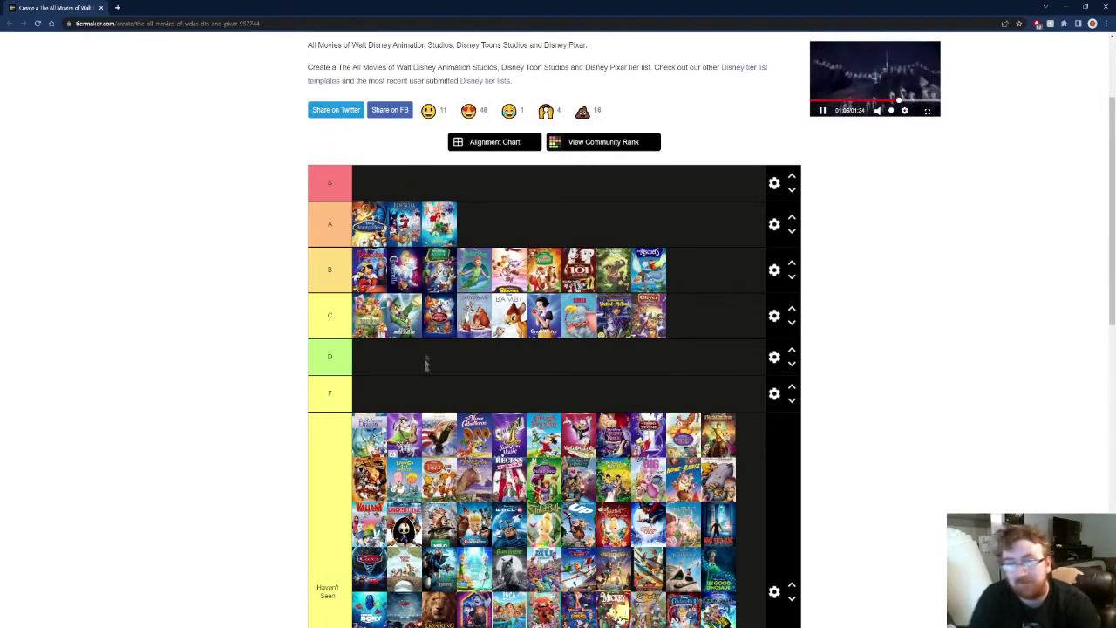
pyautogui.scroll(-3, 426, 372)
pyautogui.scroll(-1, 555, 329)
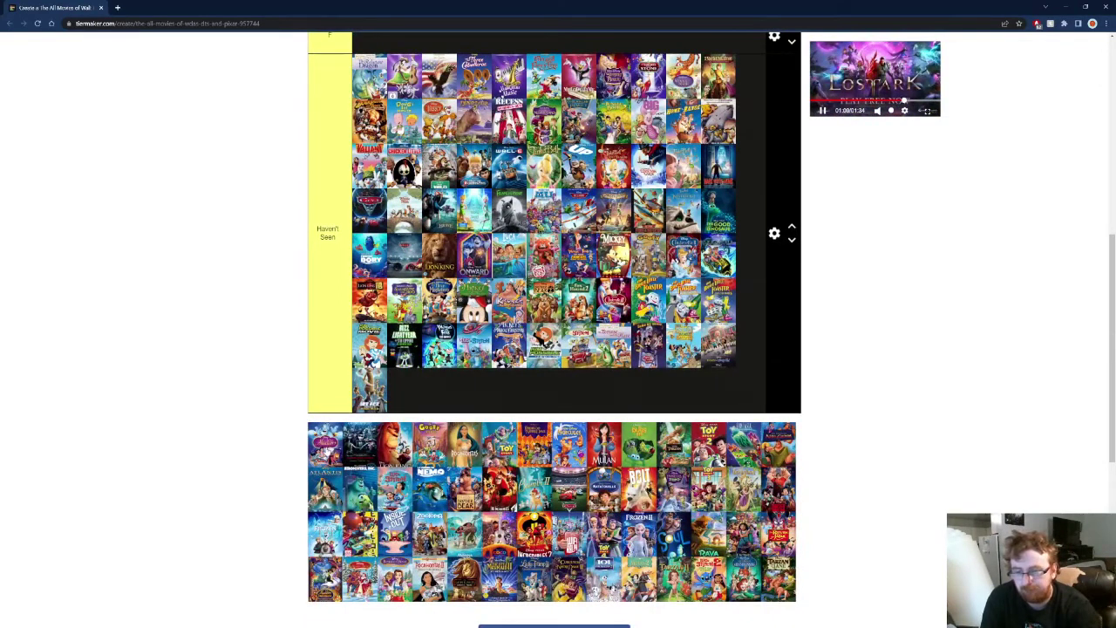
pyautogui.moveTo(324, 441); pyautogui.dragTo(397, 400)
pyautogui.scroll(4, 334, 475)
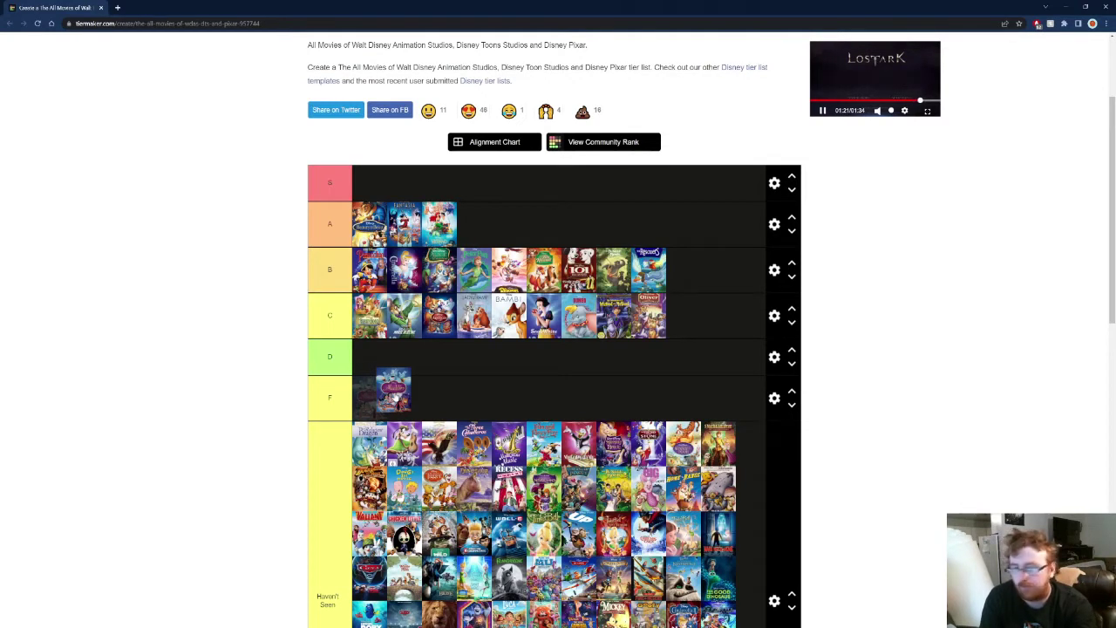
pyautogui.moveTo(397, 400); pyautogui.dragTo(382, 190)
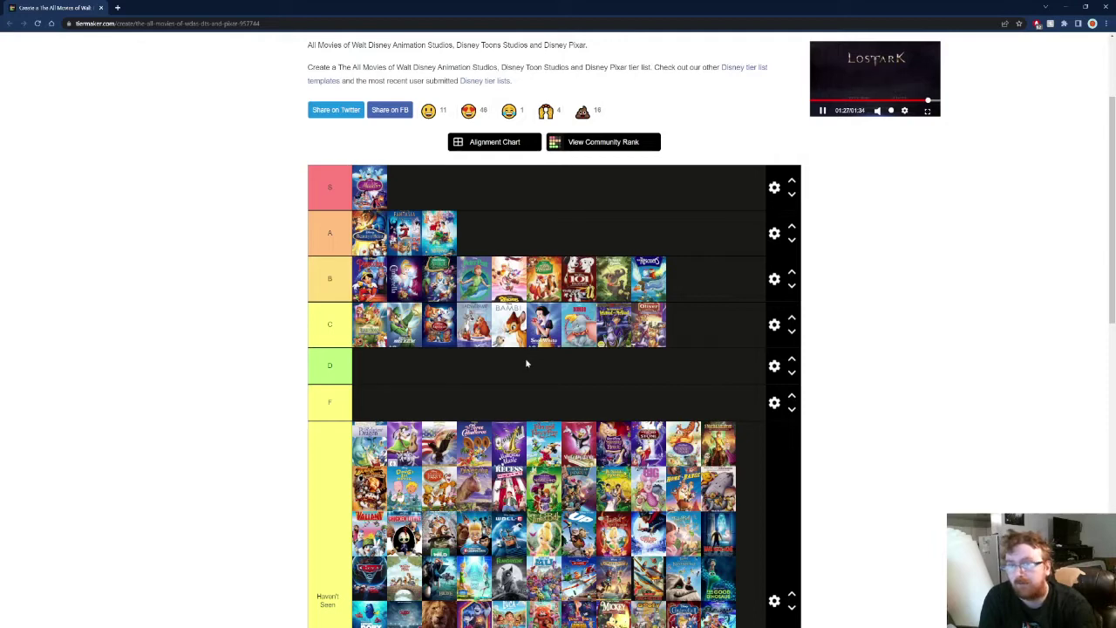
# Add The Nightmare Before Christmas to the end of the A tier, and place The Lion King first in the B tier
pyautogui.scroll(-3, 526, 364)
pyautogui.scroll(-1, 322, 453)
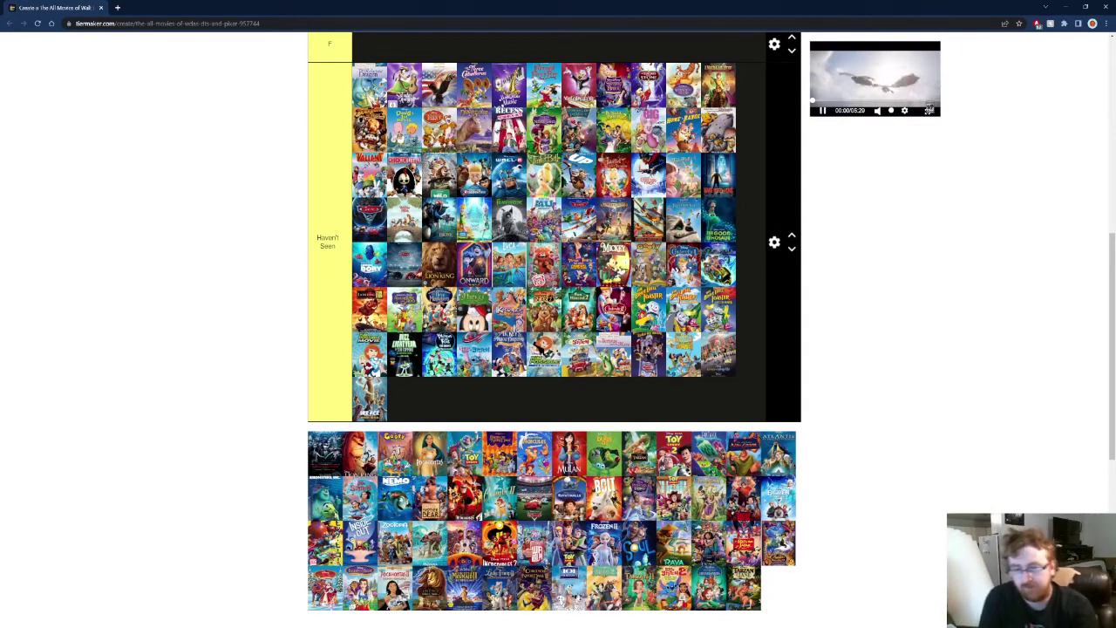
pyautogui.moveTo(334, 452); pyautogui.dragTo(541, 147)
pyautogui.scroll(3, 280, 332)
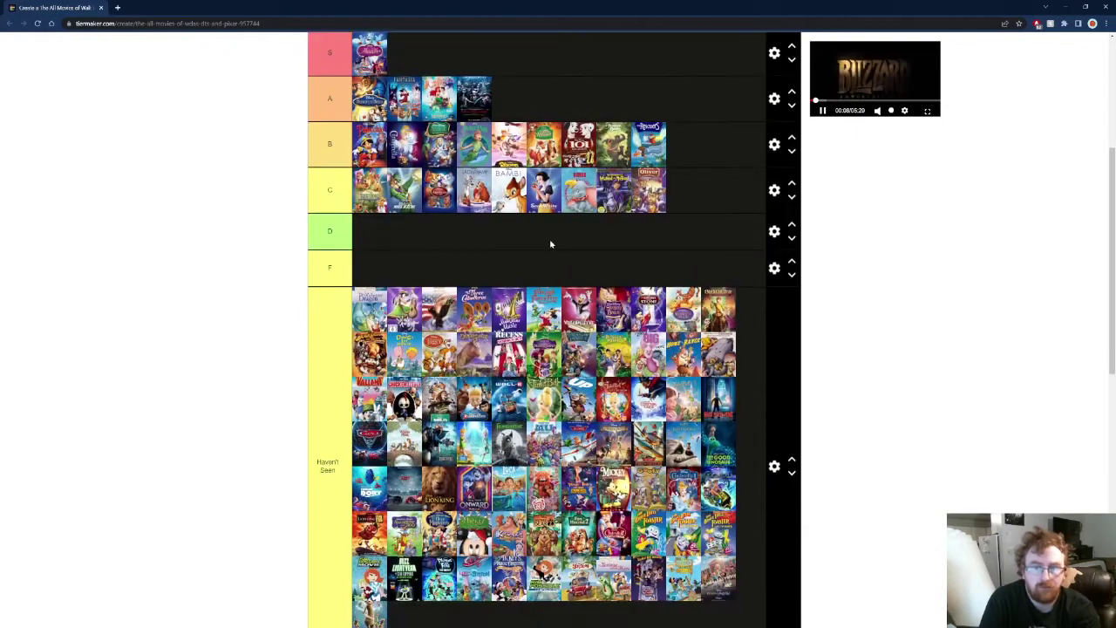
pyautogui.scroll(-4, 550, 244)
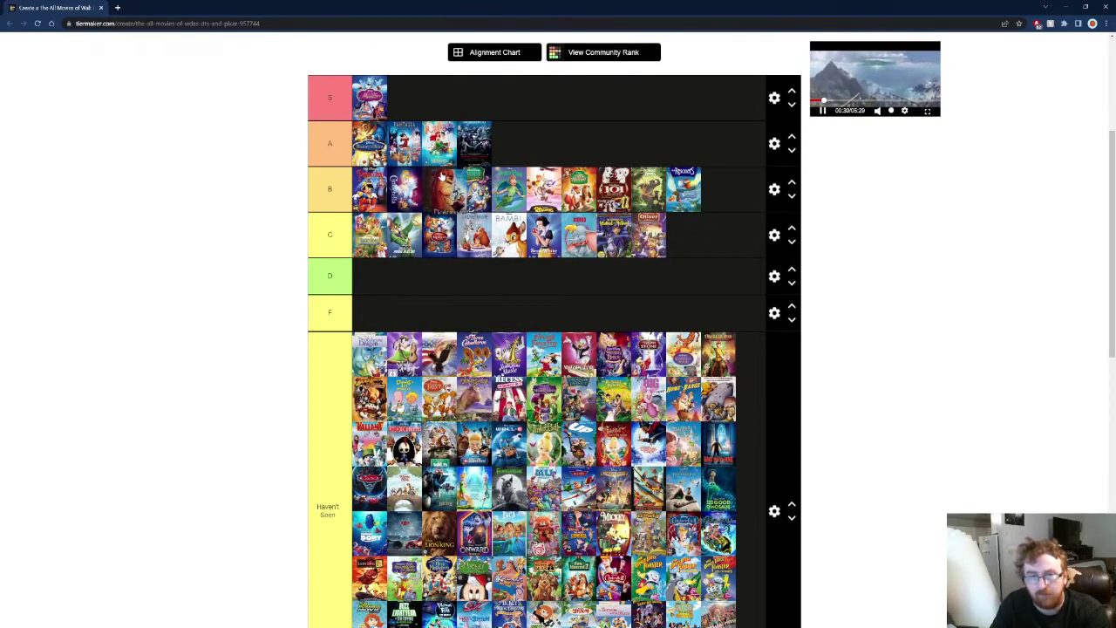
pyautogui.moveTo(442, 177); pyautogui.dragTo(372, 181)
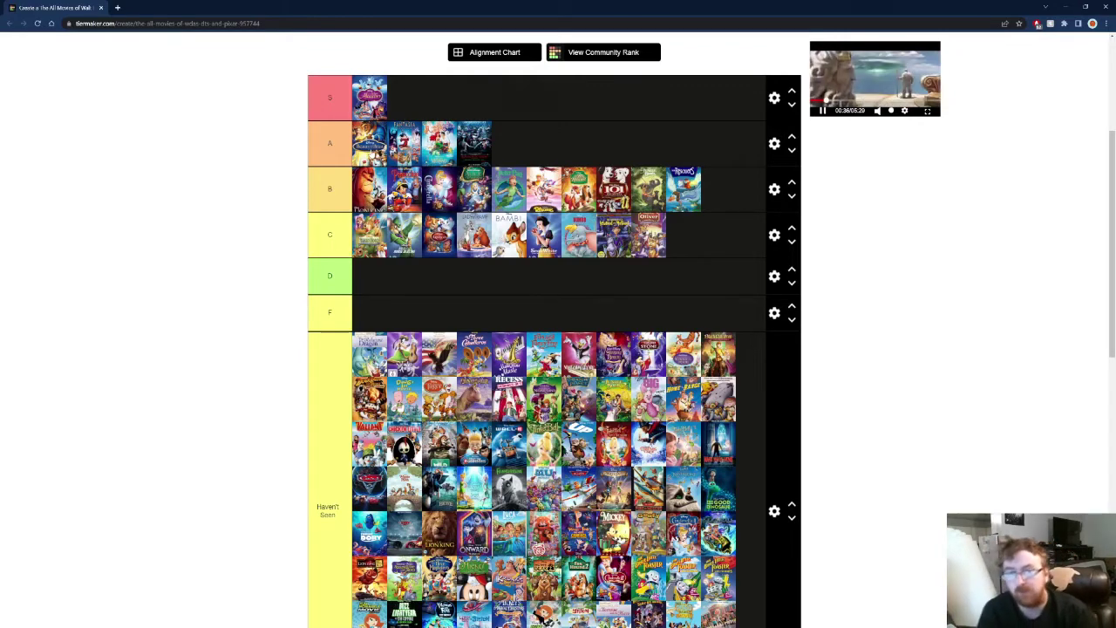
# Add A Goofy Movie to the end of the A tier, after The Nightmare Before Christmas
pyautogui.scroll(-3, 388, 164)
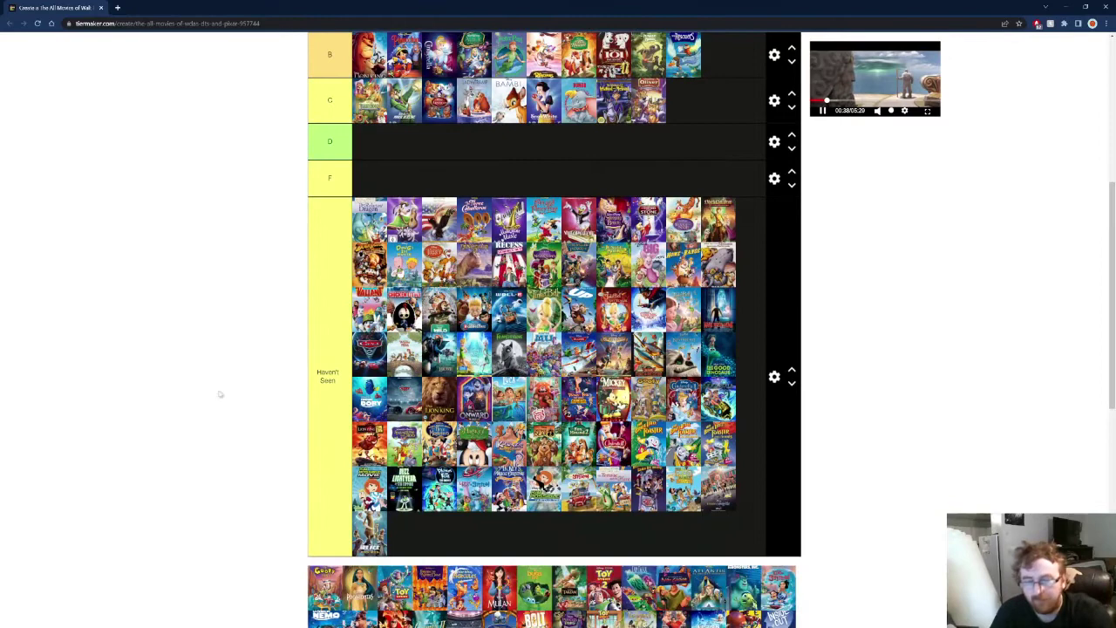
pyautogui.scroll(-2, 254, 352)
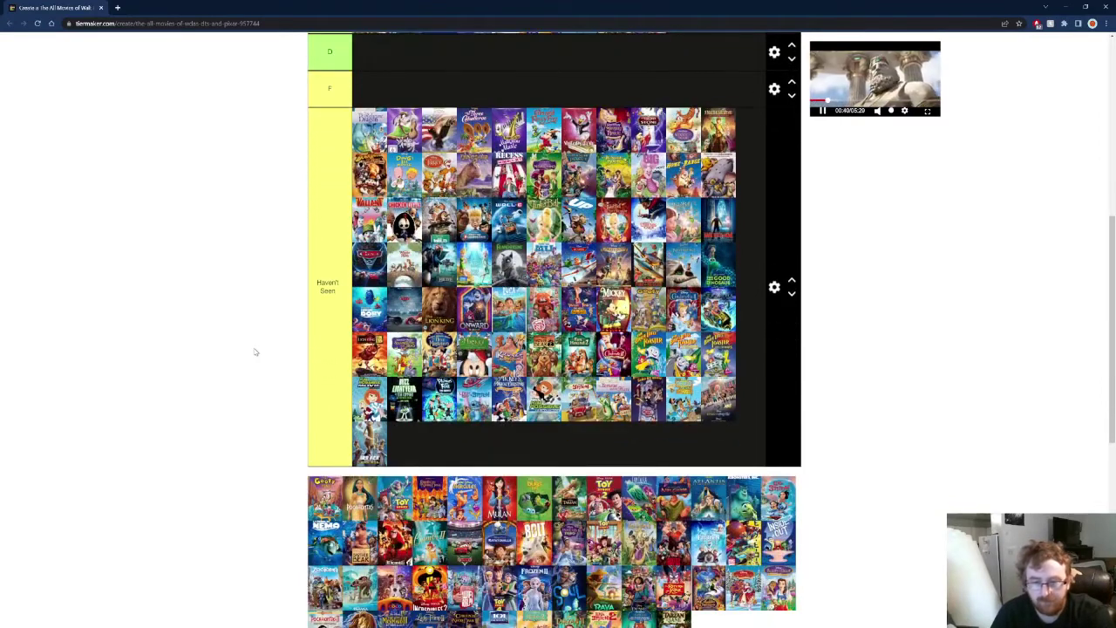
pyautogui.scroll(-1, 254, 351)
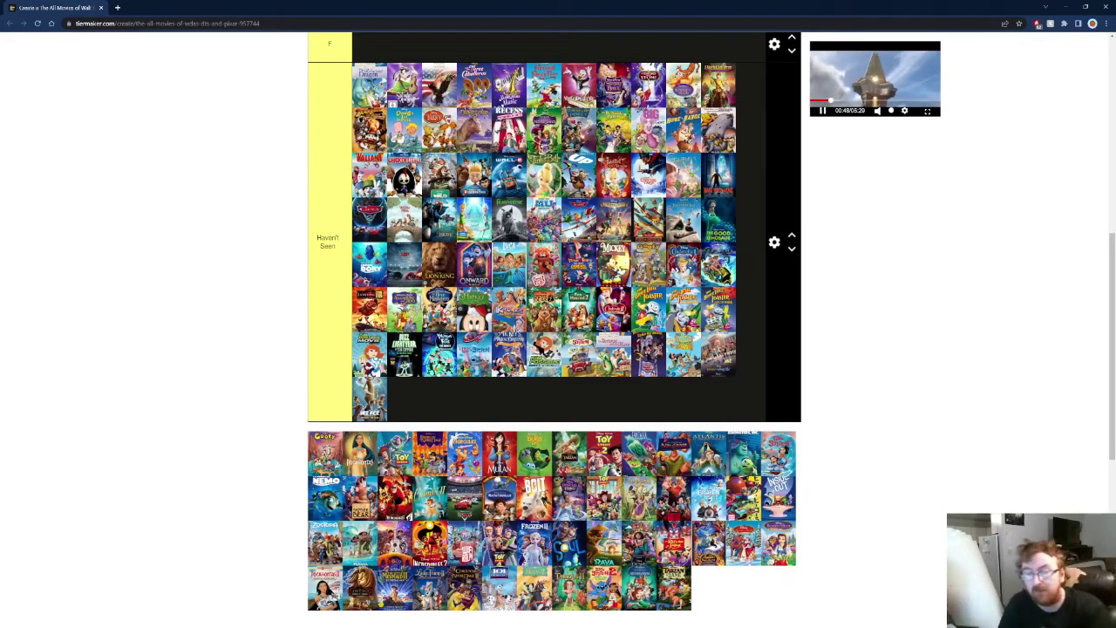
pyautogui.moveTo(325, 453); pyautogui.dragTo(421, 285)
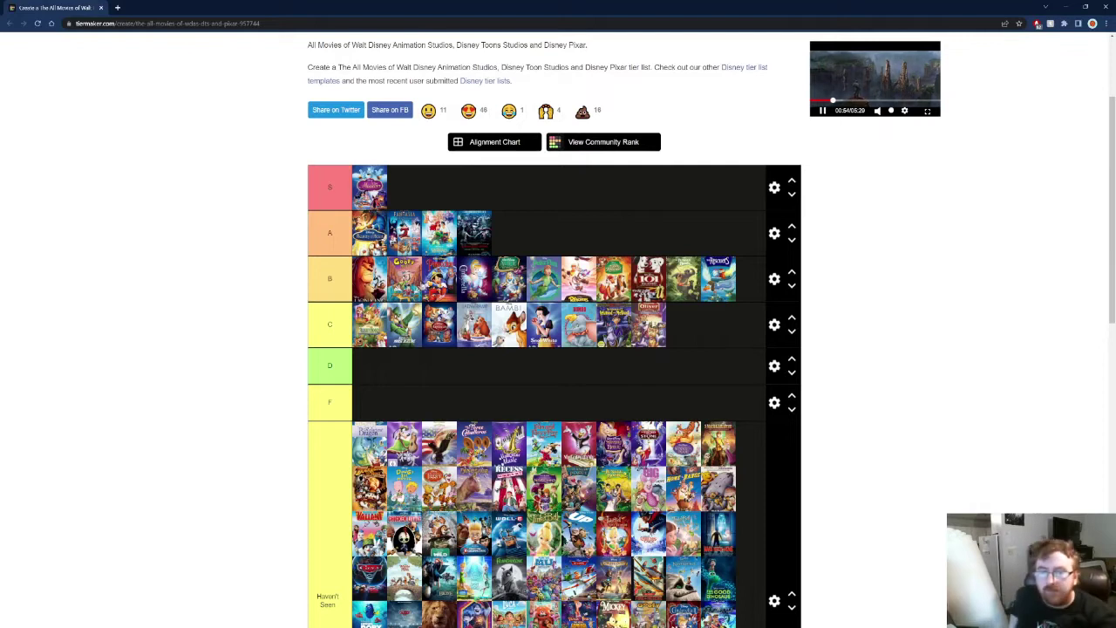
pyautogui.moveTo(417, 284); pyautogui.dragTo(558, 227)
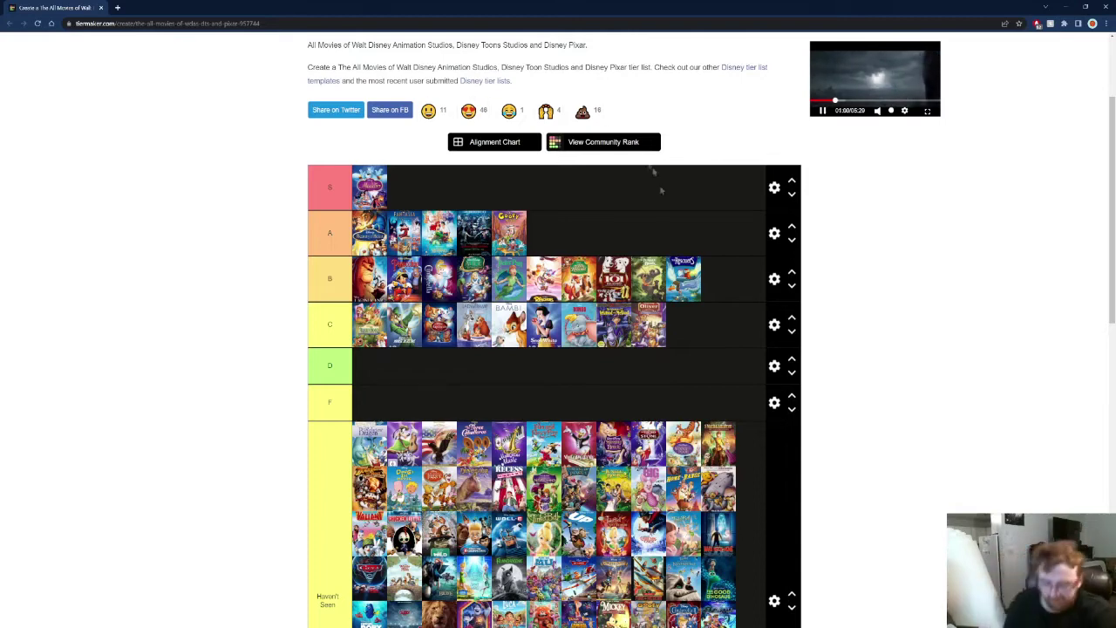
# Place Pocahontas second in the B tier, between The Lion King and Pinocchio
pyautogui.scroll(-3, 710, 166)
pyautogui.scroll(-1, 555, 329)
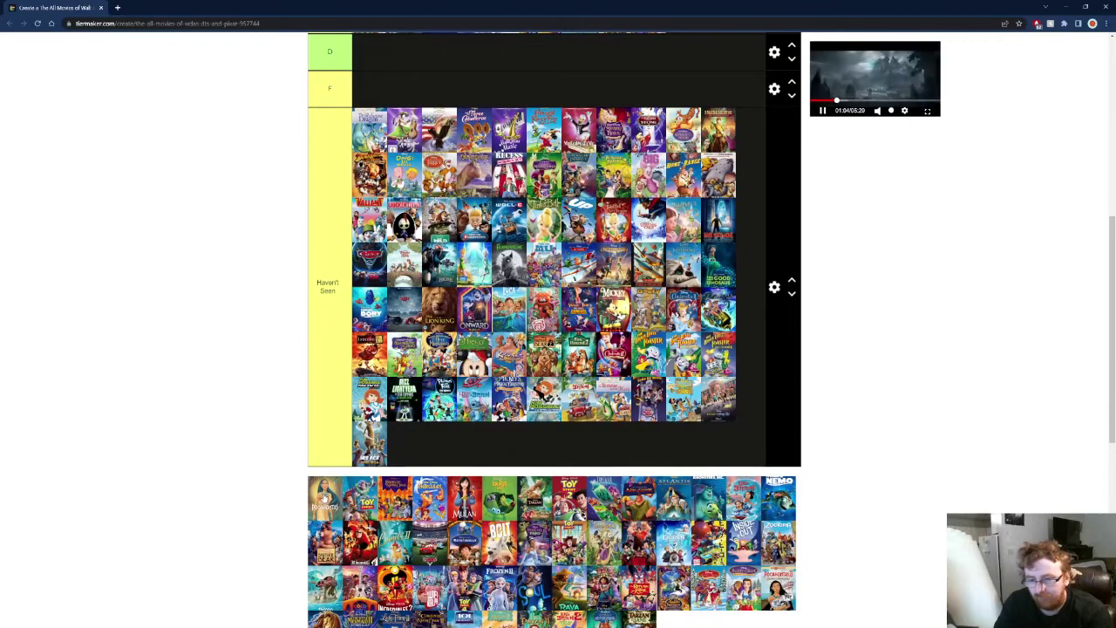
pyautogui.moveTo(325, 499); pyautogui.dragTo(354, 405)
pyautogui.scroll(4, 349, 384)
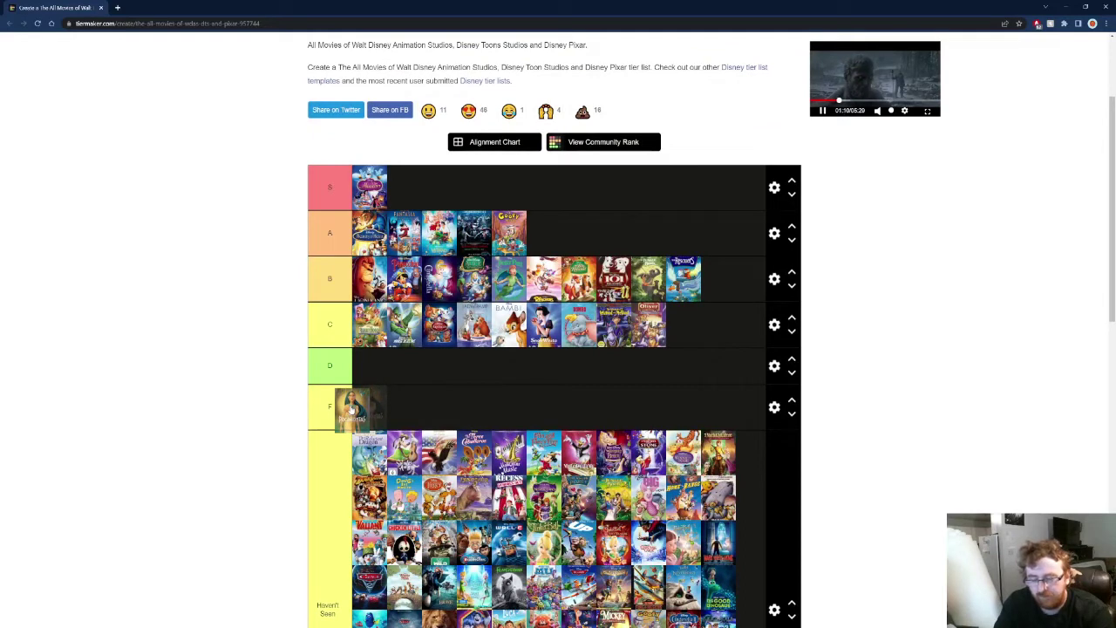
pyautogui.moveTo(352, 408); pyautogui.dragTo(355, 413)
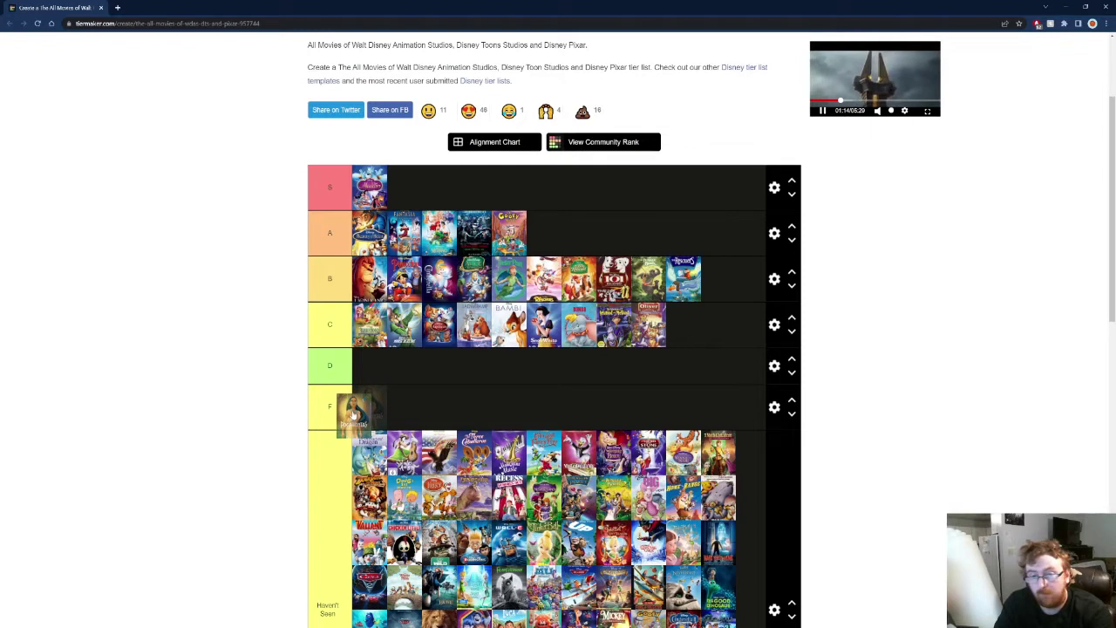
pyautogui.moveTo(354, 414); pyautogui.dragTo(368, 278)
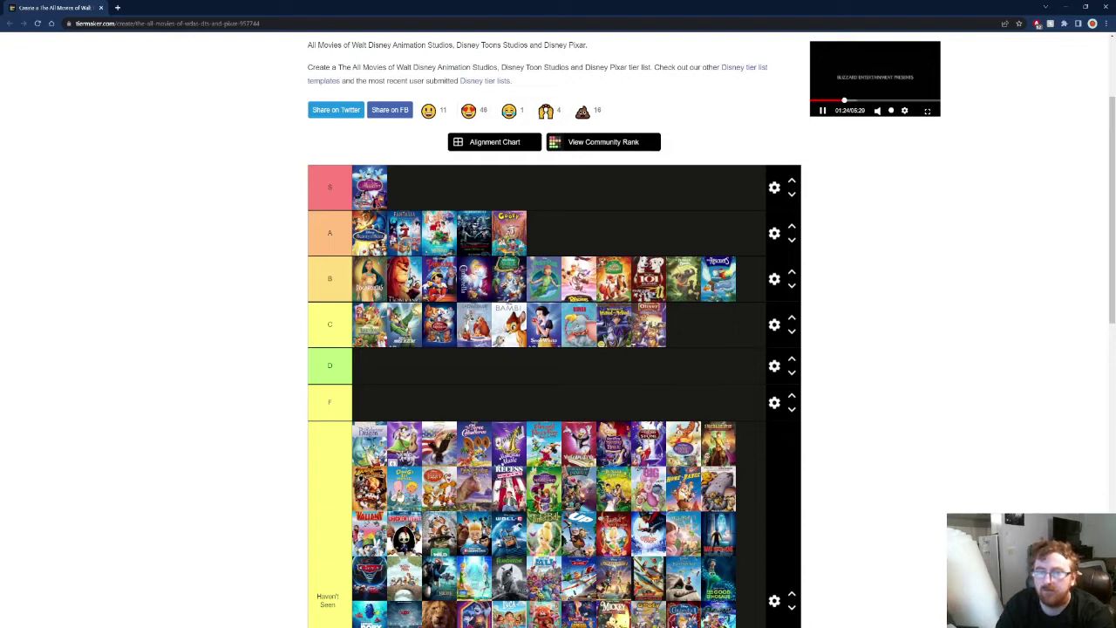
pyautogui.moveTo(375, 288); pyautogui.dragTo(404, 286)
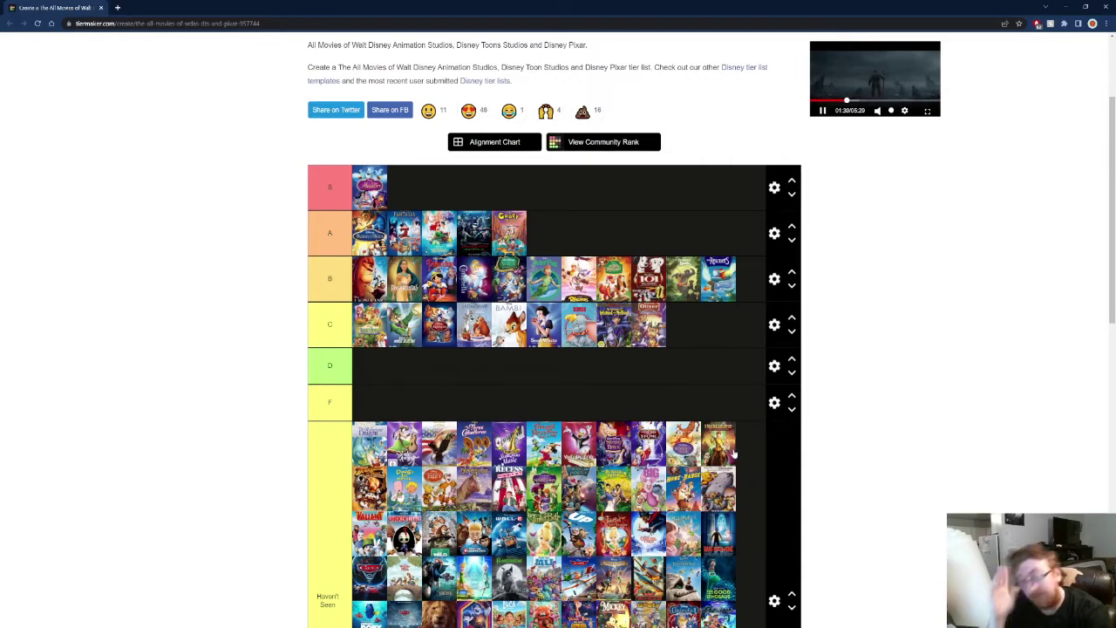
# Add Toy Story after Aladdin in the S tier, and place The Hunchback of Notre Dame first in the A tier
pyautogui.scroll(-4, 627, 425)
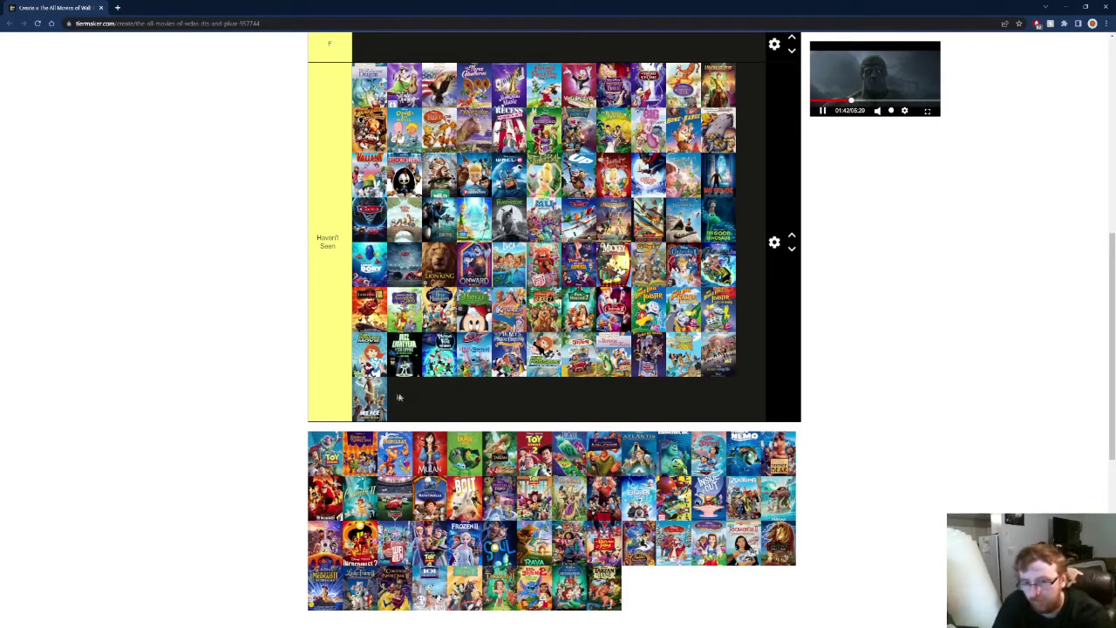
pyautogui.moveTo(341, 454); pyautogui.dragTo(504, 96)
pyautogui.scroll(3, 253, 345)
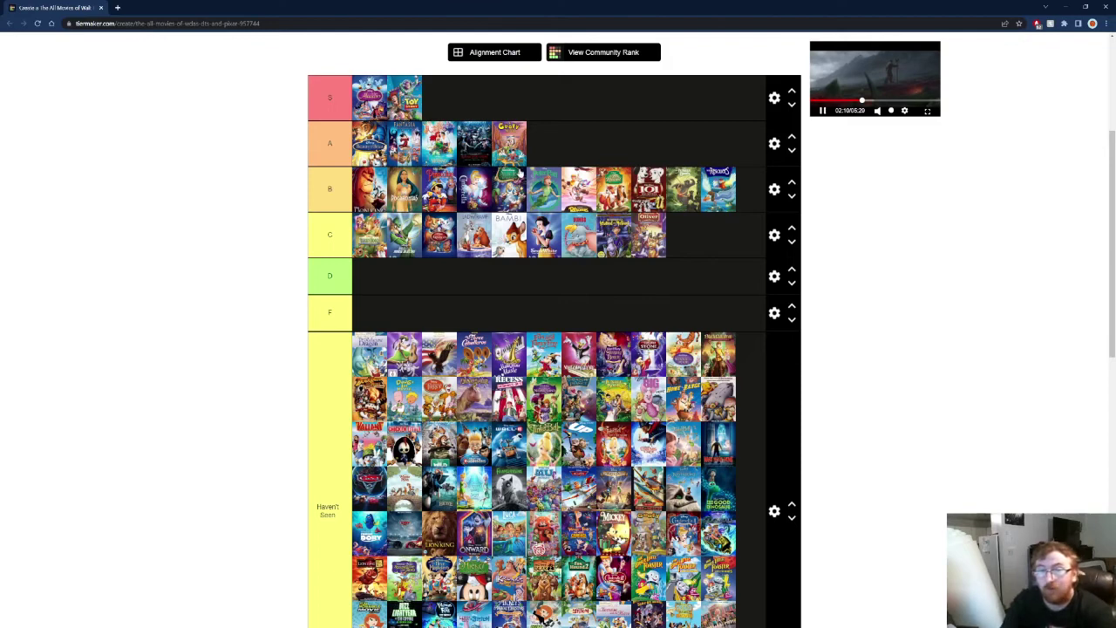
pyautogui.scroll(-4, 402, 166)
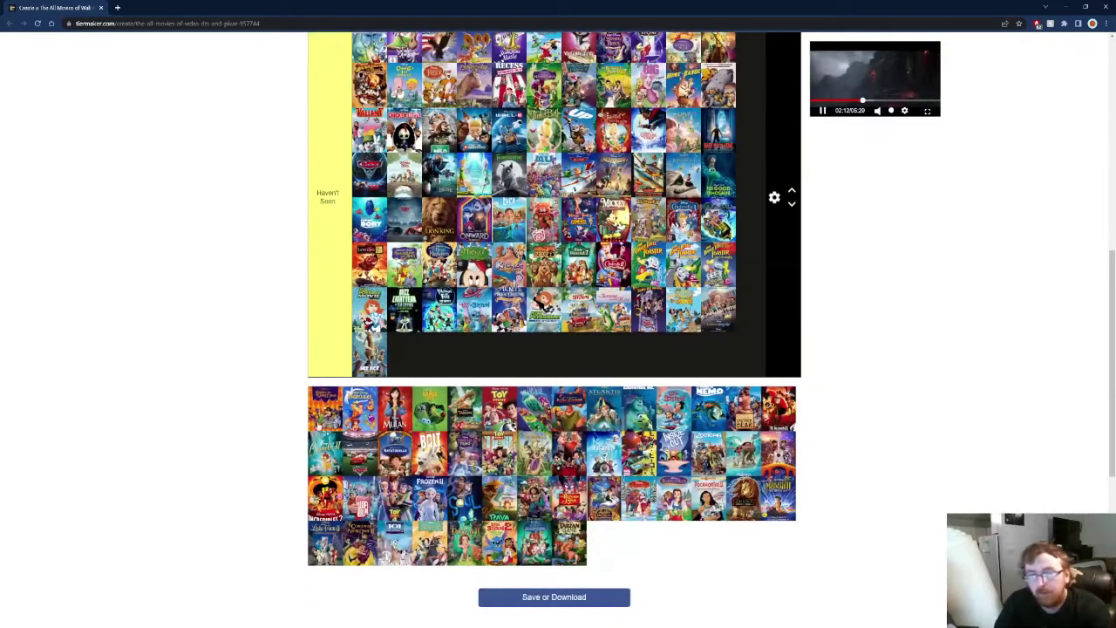
pyautogui.moveTo(324, 408); pyautogui.dragTo(318, 385)
pyautogui.scroll(4, 319, 357)
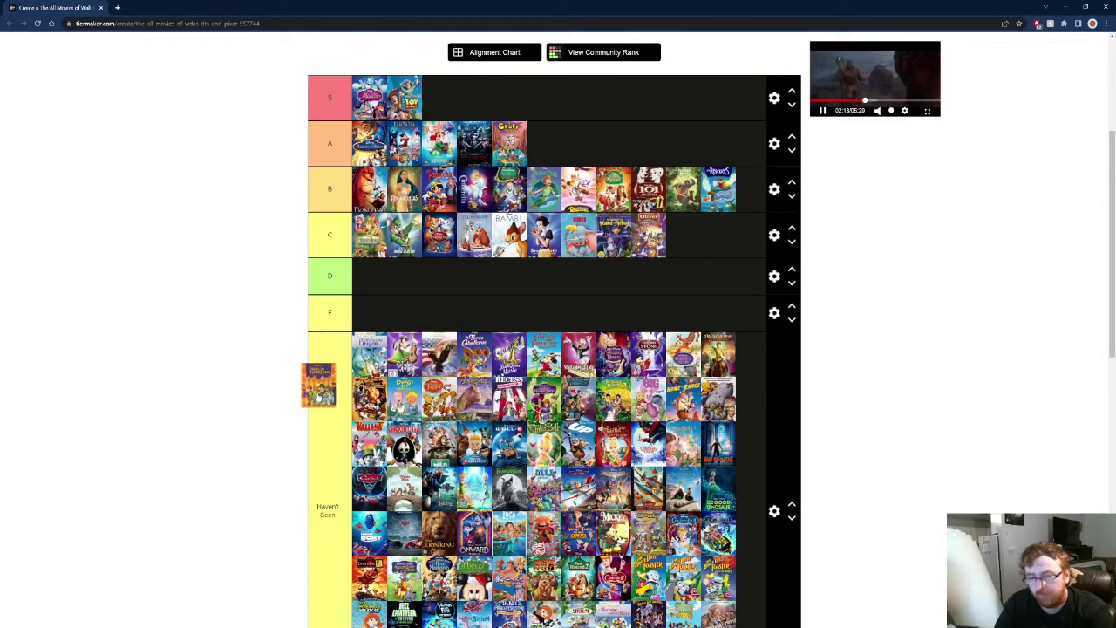
pyautogui.moveTo(318, 385); pyautogui.dragTo(318, 385)
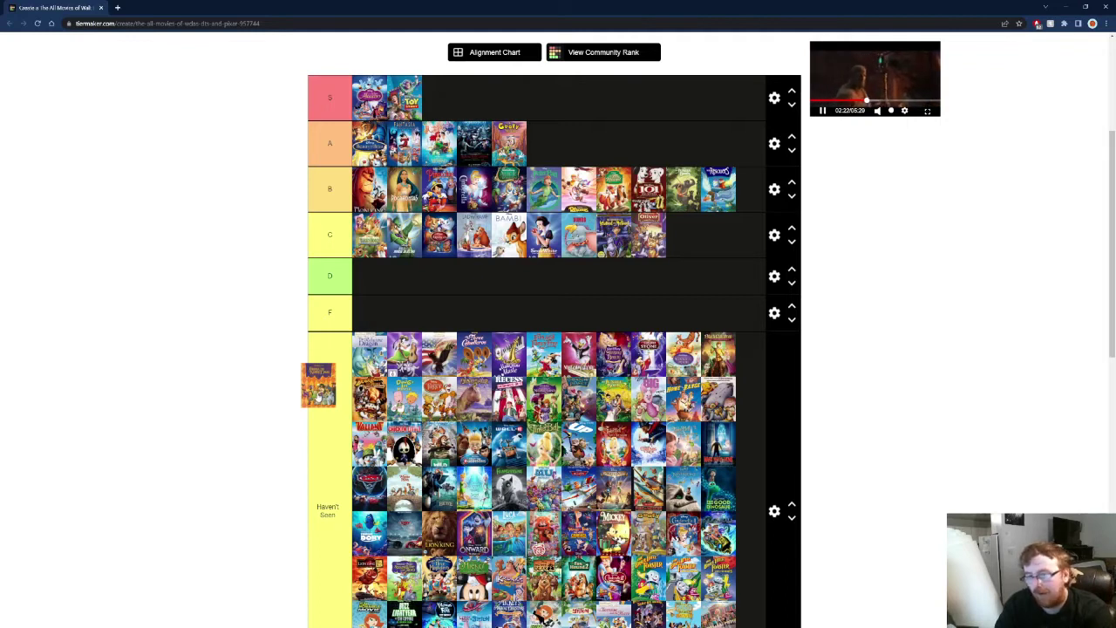
pyautogui.moveTo(318, 385); pyautogui.dragTo(370, 144)
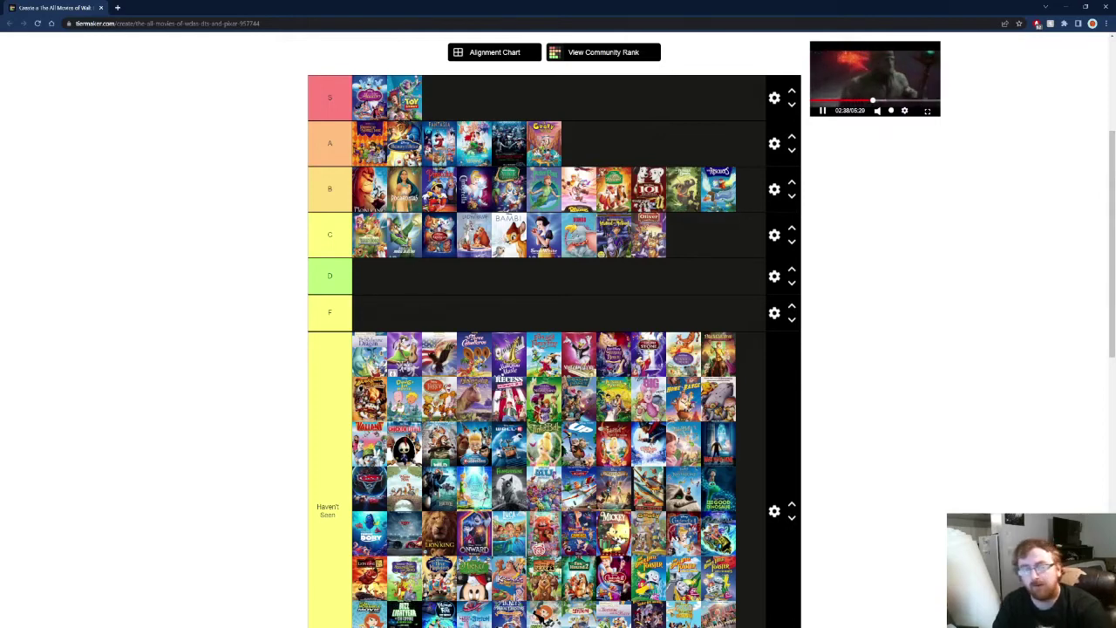
# Place Hercules first in the S tier, and put Mulan between Hercules and Aladdin
pyautogui.scroll(-4, 555, 349)
pyautogui.moveTo(327, 405); pyautogui.dragTo(384, 187)
pyautogui.scroll(4, 324, 320)
pyautogui.scroll(1, 335, 319)
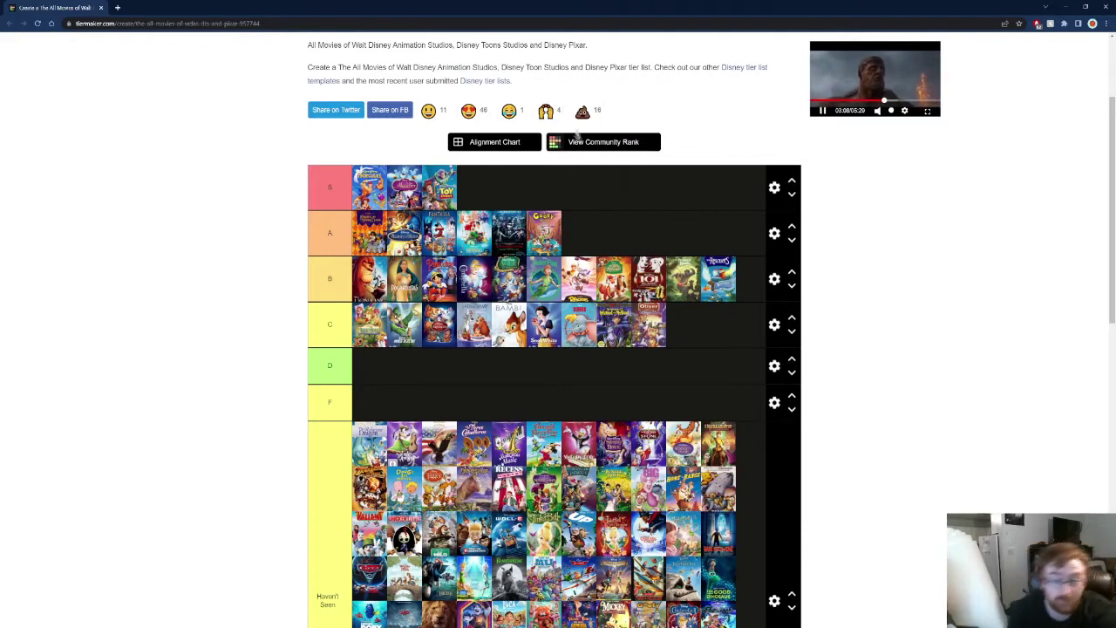
pyautogui.scroll(-2, 550, 261)
pyautogui.scroll(-2, 515, 285)
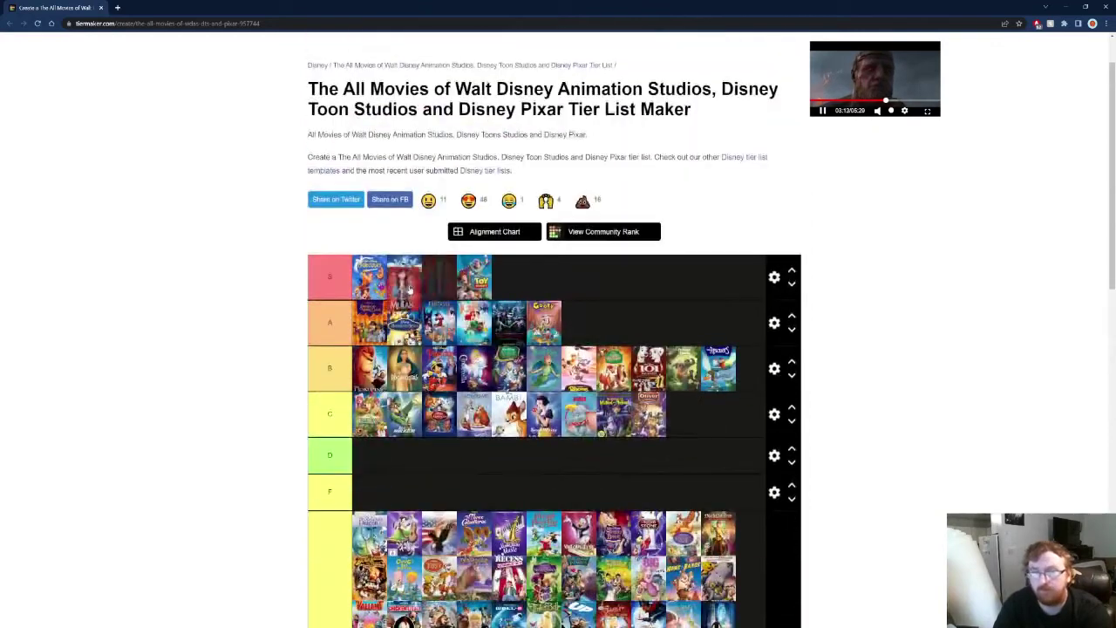
pyautogui.moveTo(416, 281); pyautogui.dragTo(413, 295)
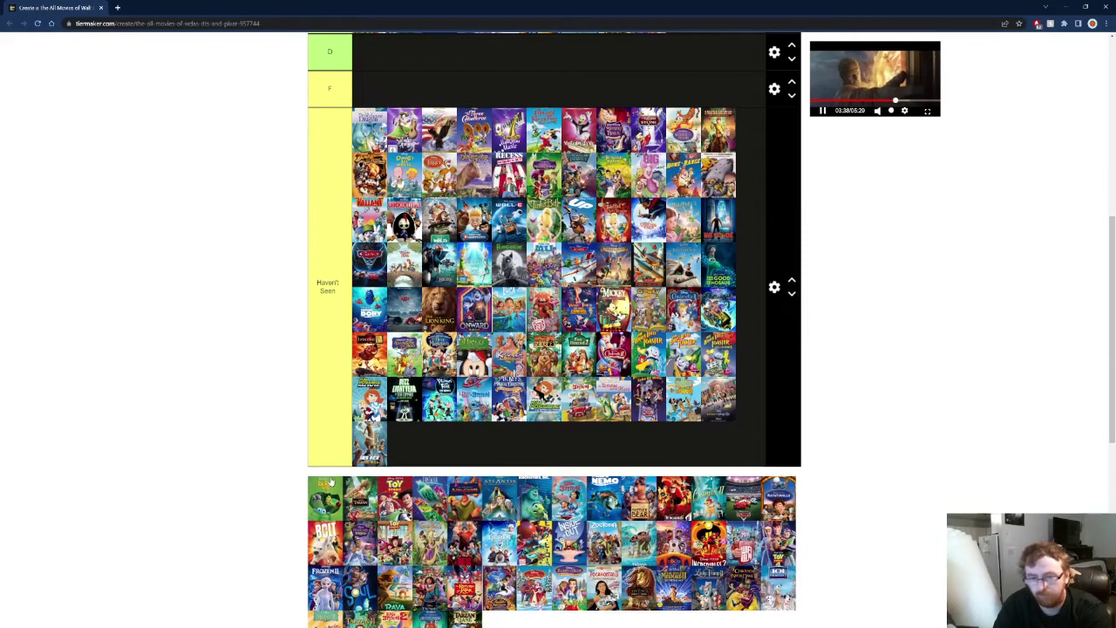
# Place A Bug's Life after Pocahontas in the B tier, and put Tarzan between Mulan and Aladdin in the S tier
pyautogui.moveTo(330, 482); pyautogui.dragTo(293, 443)
pyautogui.scroll(6, 292, 439)
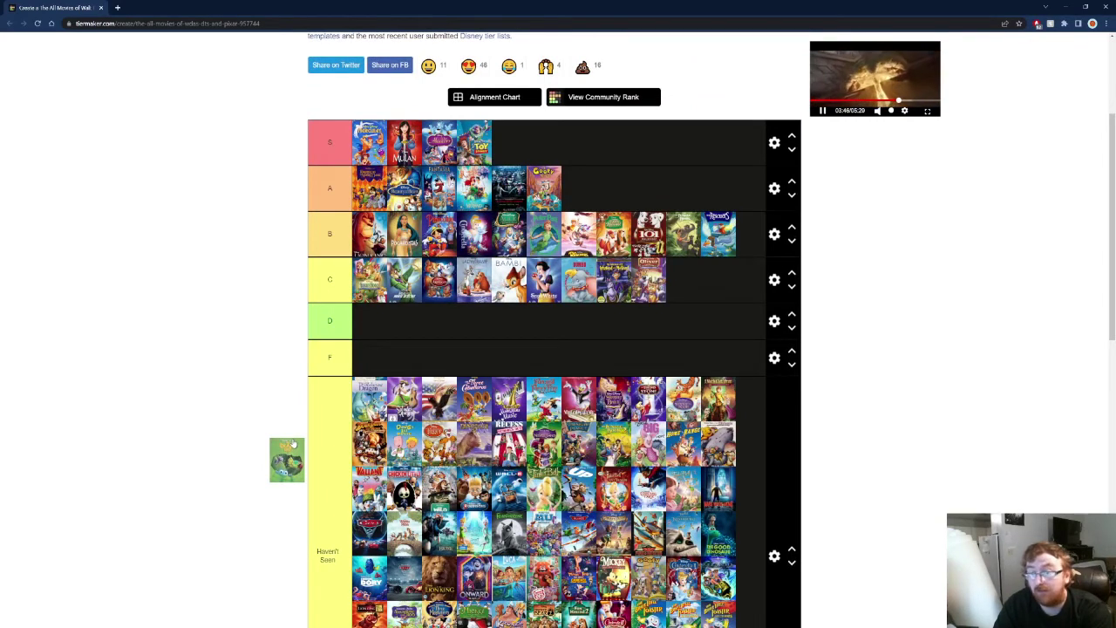
pyautogui.moveTo(294, 443); pyautogui.dragTo(440, 234)
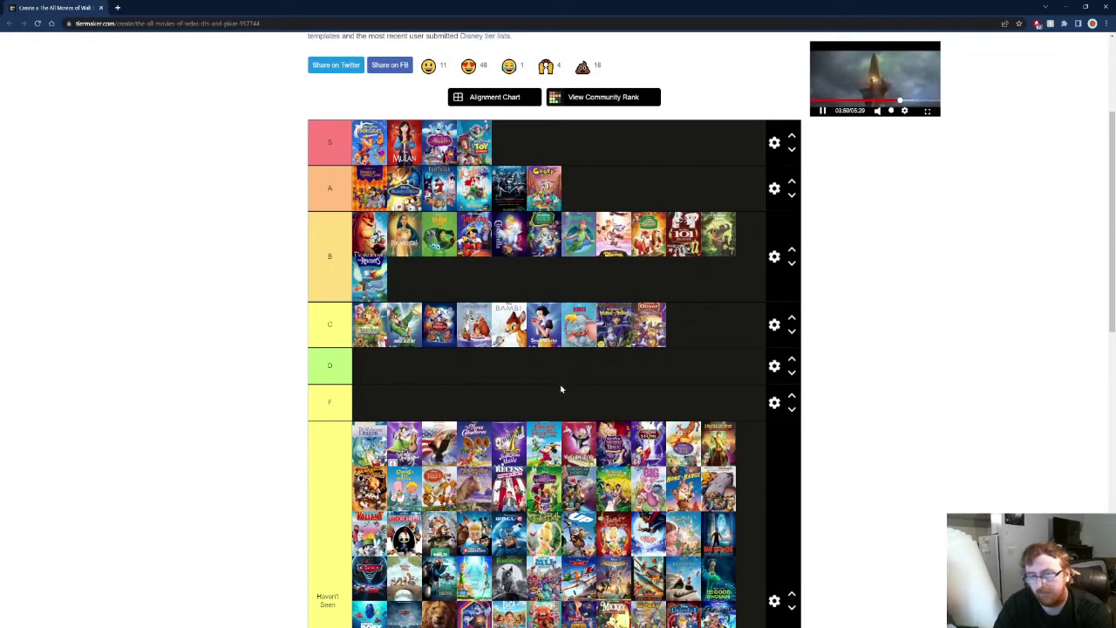
pyautogui.scroll(-5, 563, 389)
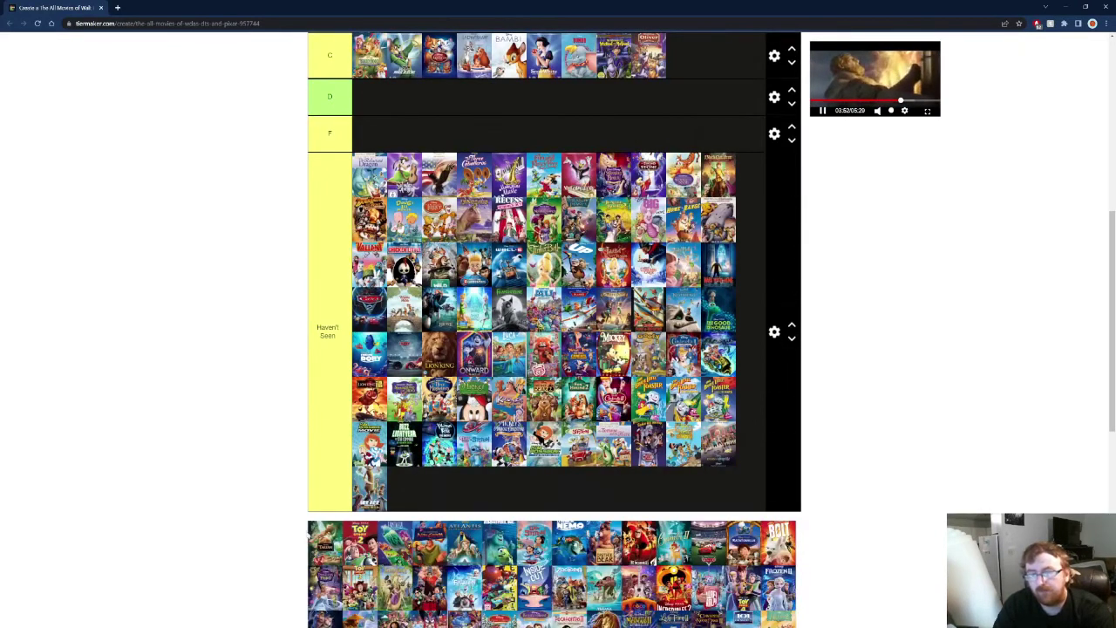
pyautogui.scroll(6, 554, 349)
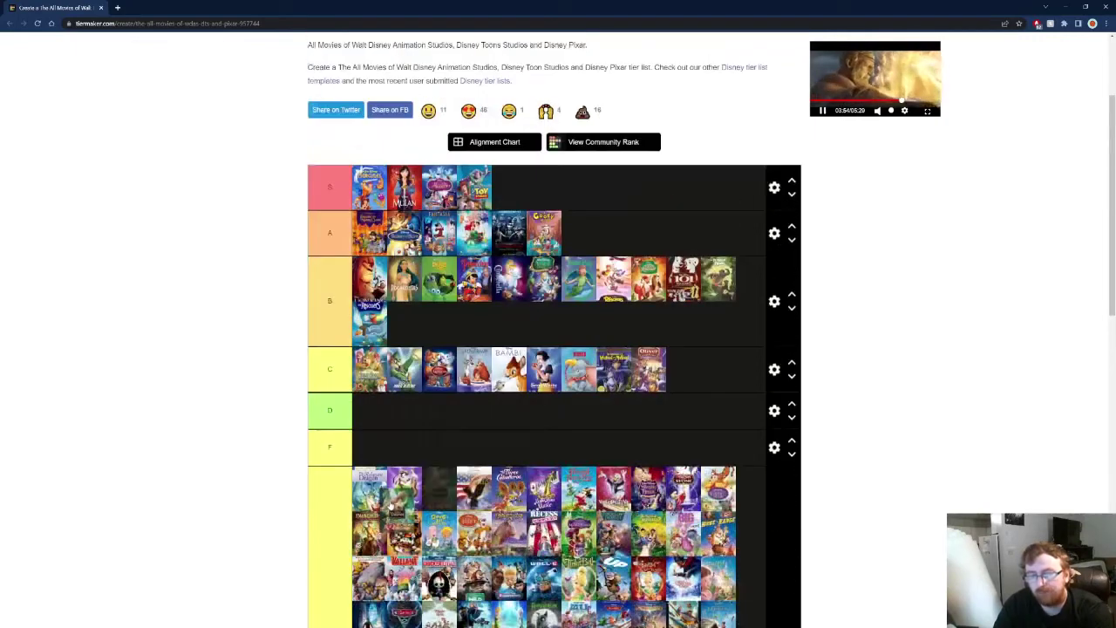
pyautogui.moveTo(392, 504); pyautogui.dragTo(470, 198)
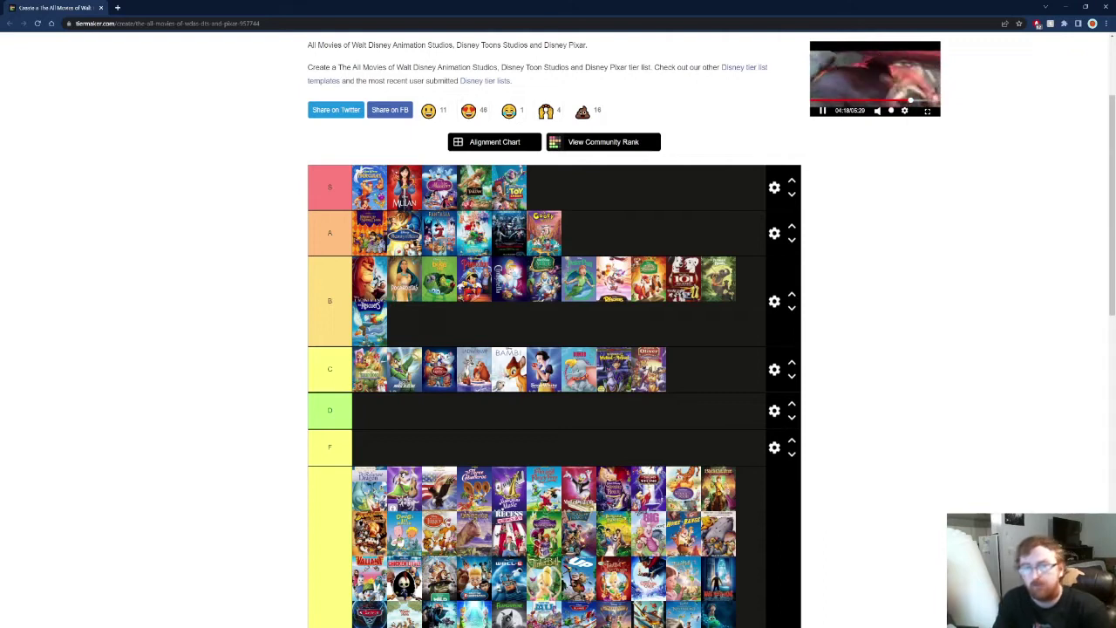
pyautogui.moveTo(481, 190); pyautogui.dragTo(444, 192)
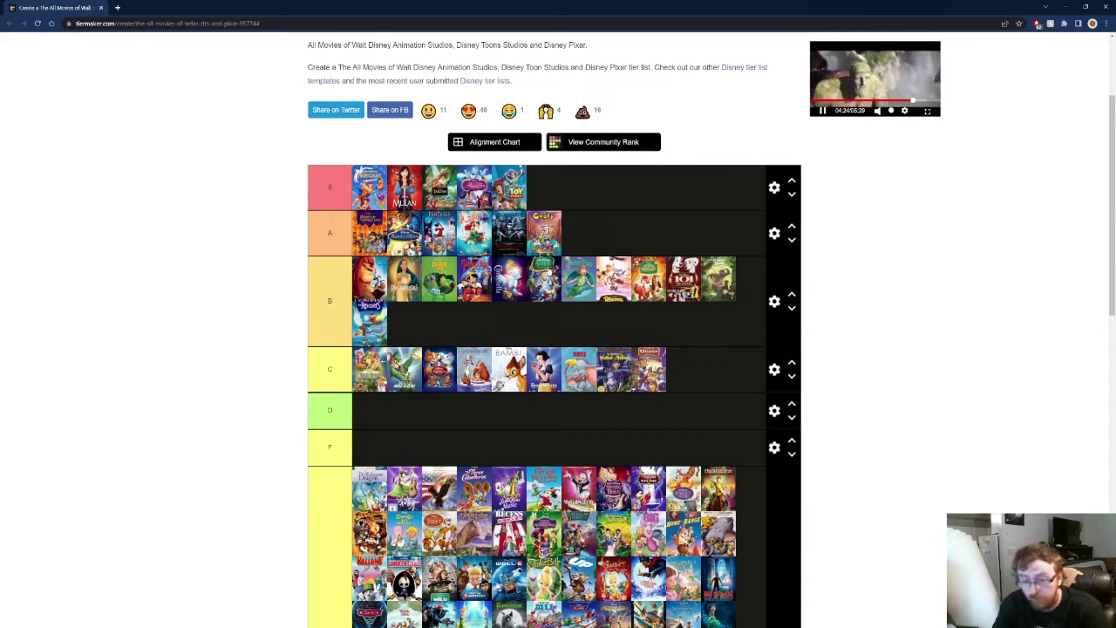
# Add Toy Story 2 to the S tier, and order it between Aladdin and the first Toy Story
pyautogui.scroll(-3, 322, 593)
pyautogui.moveTo(318, 597); pyautogui.dragTo(551, 174)
pyautogui.scroll(3, 349, 467)
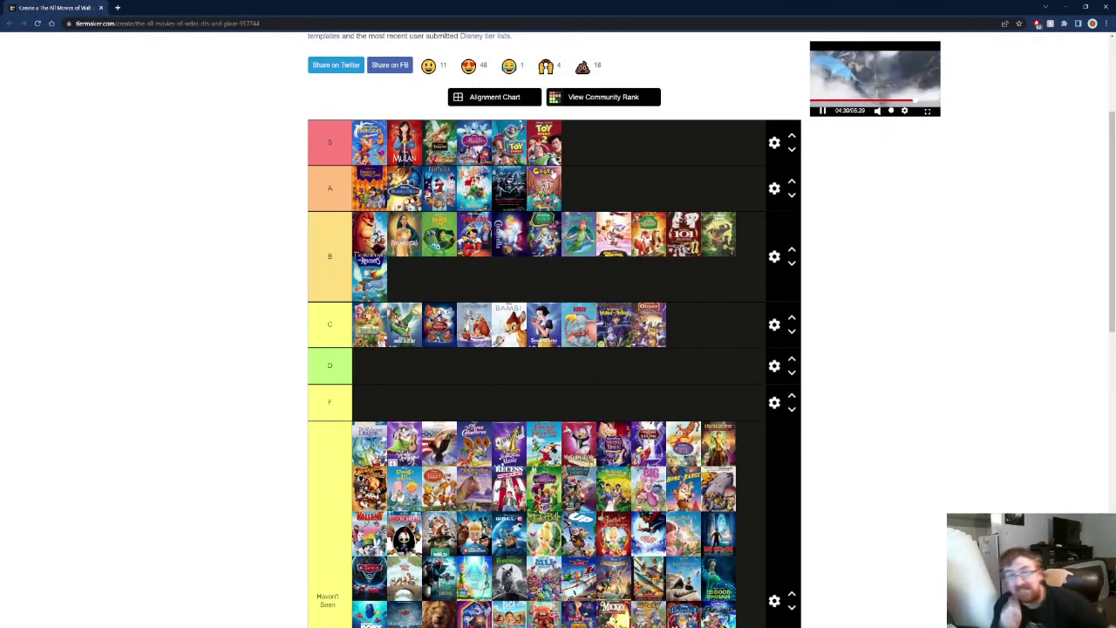
pyautogui.moveTo(556, 153)
pyautogui.mouseDown()
pyautogui.moveTo(496, 148)
pyautogui.moveTo(564, 159)
pyautogui.mouseUp()
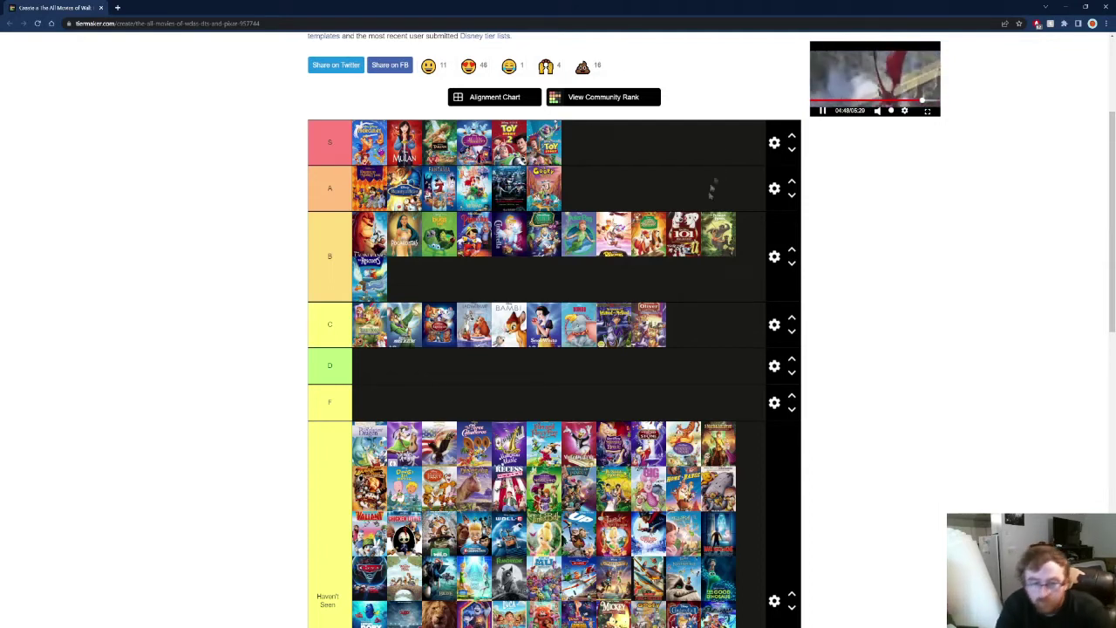
# Move Toy Story 4 from the unranked movies into the Haven't Seen row
pyautogui.scroll(-1, 585, 324)
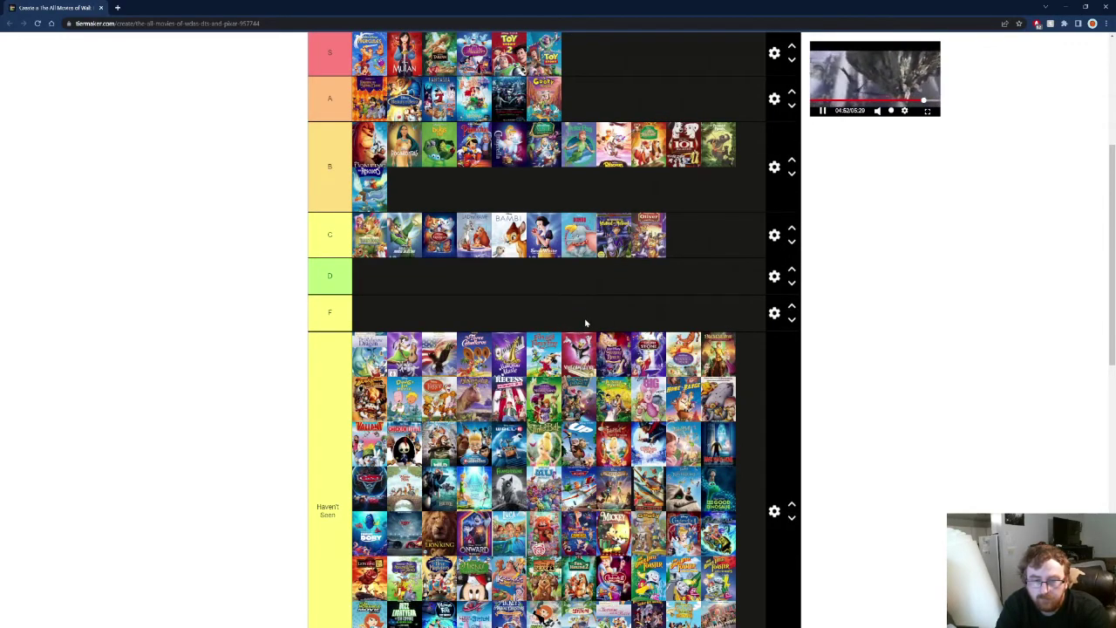
pyautogui.scroll(-3, 585, 323)
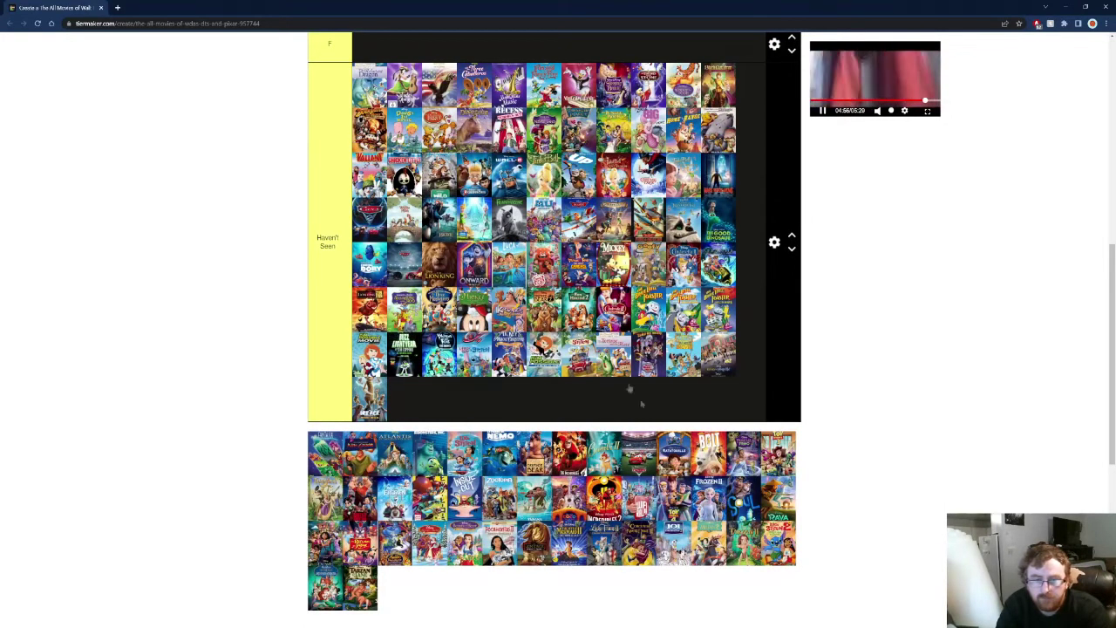
pyautogui.moveTo(674, 497); pyautogui.dragTo(441, 404)
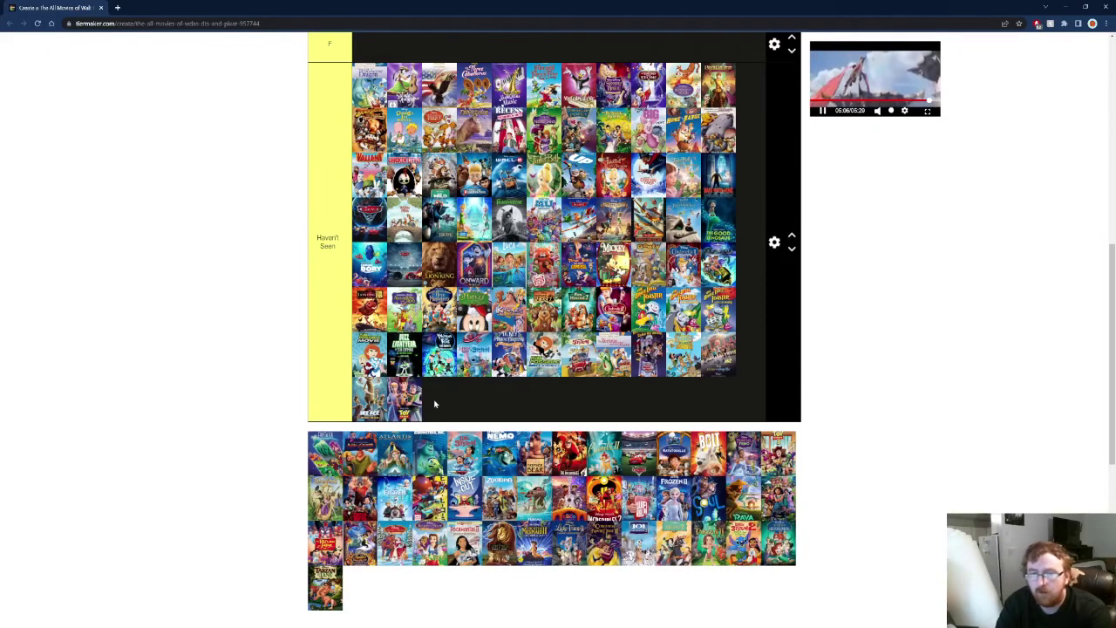
# Place Fantasia 2000 at the end of the C tier, right after Oliver & Company
pyautogui.scroll(4, 431, 399)
pyautogui.scroll(-2, 437, 398)
pyautogui.scroll(-2, 436, 403)
pyautogui.moveTo(335, 457); pyautogui.dragTo(384, 425)
pyautogui.scroll(5, 335, 366)
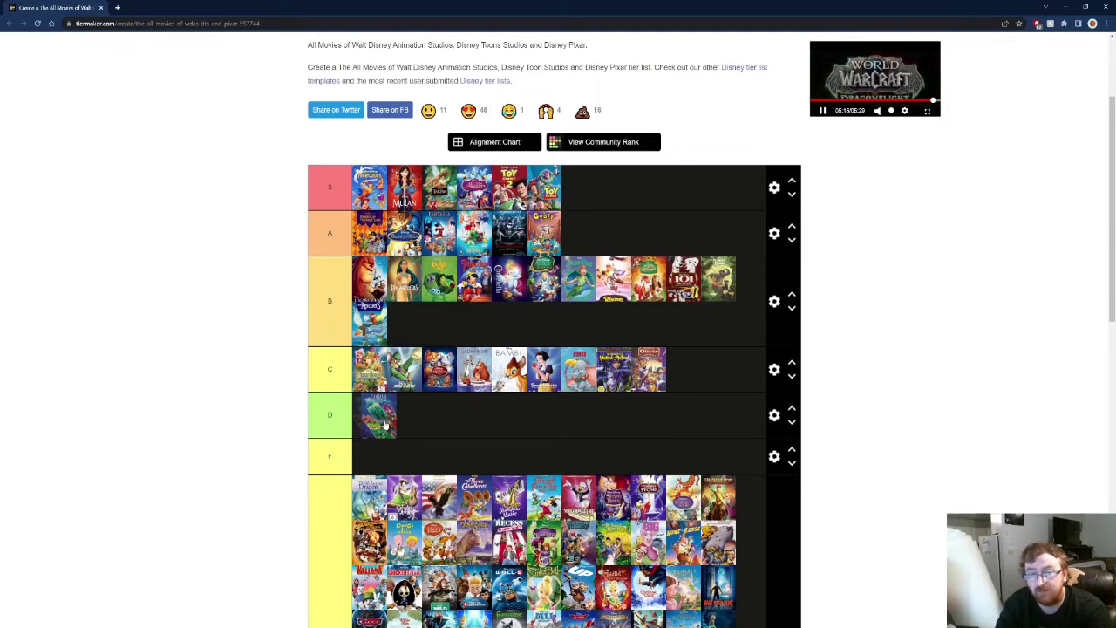
pyautogui.moveTo(385, 424); pyautogui.dragTo(382, 428)
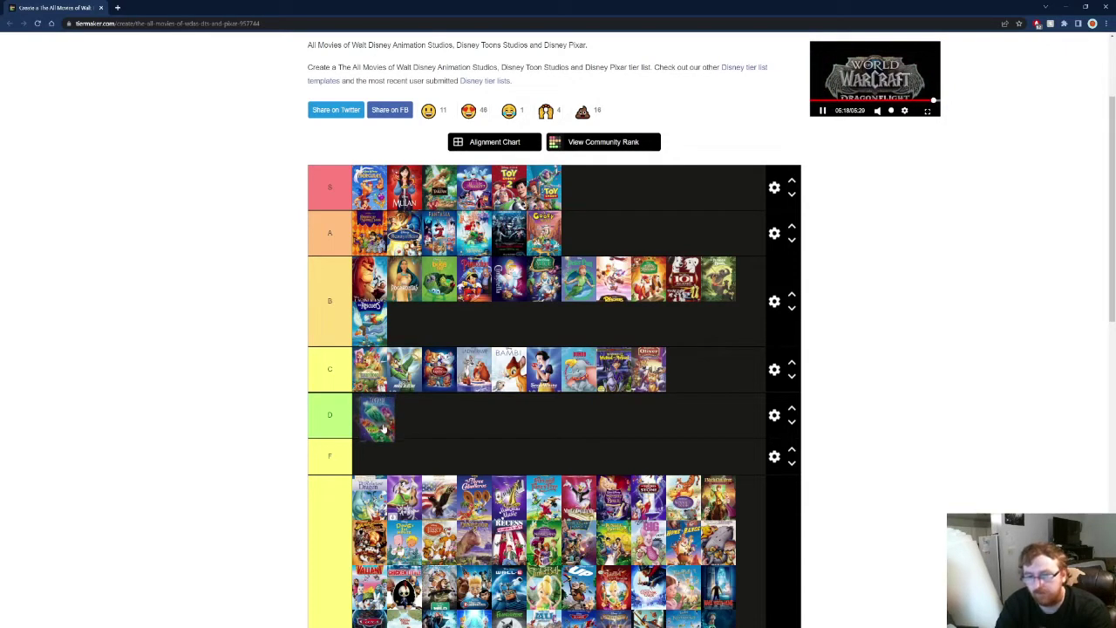
pyautogui.moveTo(382, 427); pyautogui.dragTo(435, 379)
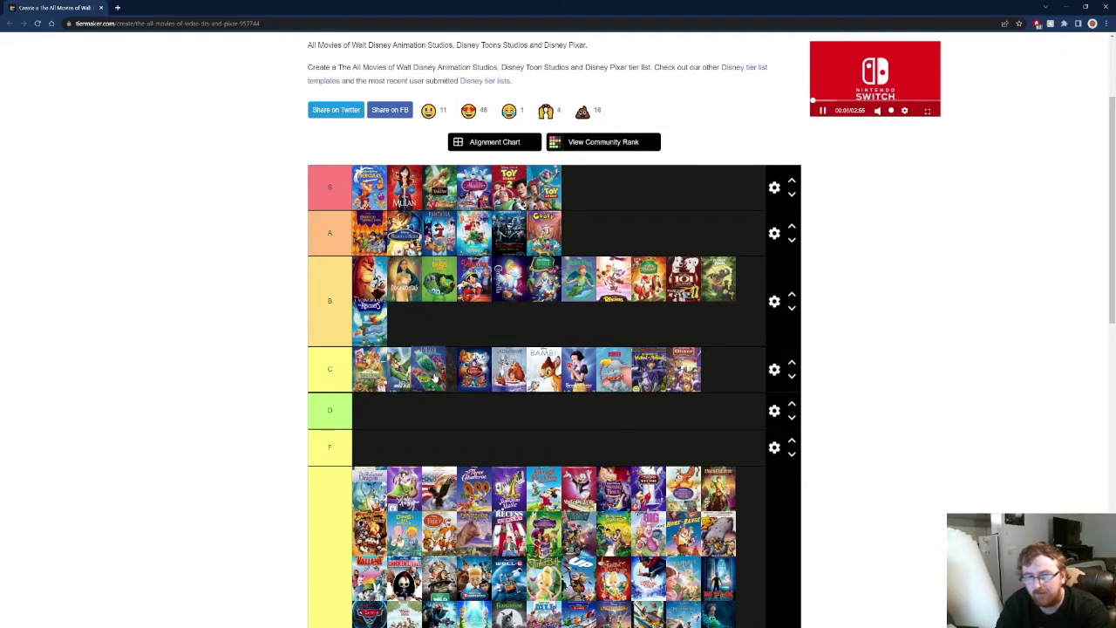
pyautogui.moveTo(436, 379); pyautogui.dragTo(689, 384)
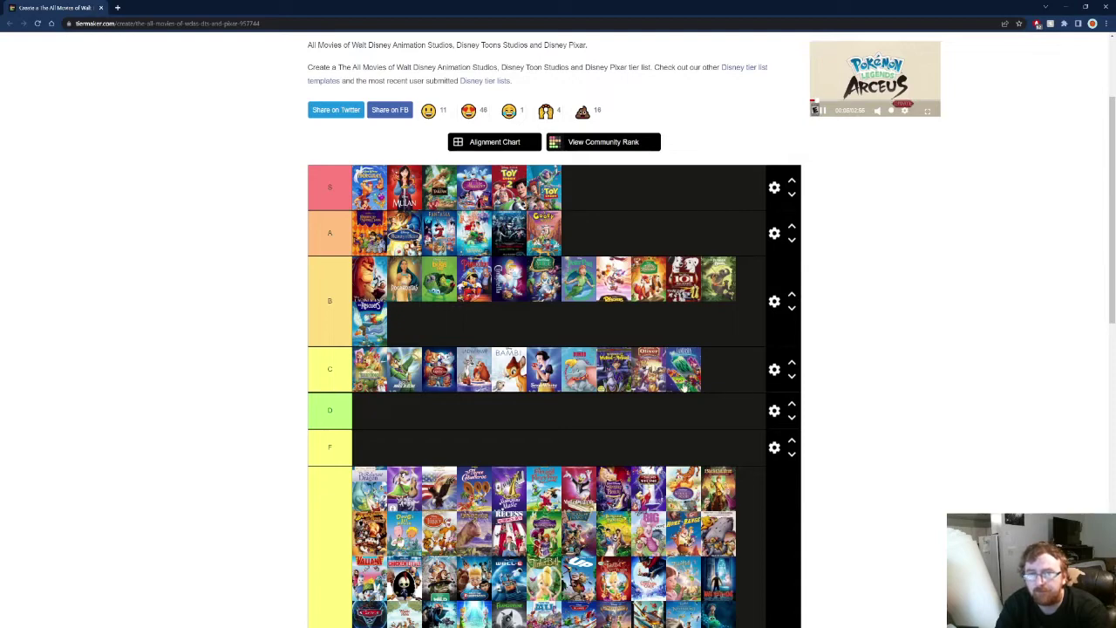
# Place The Emperor's New Groove first in the B tier, ahead of The Lion King
pyautogui.scroll(-2, 683, 388)
pyautogui.scroll(-3, 683, 388)
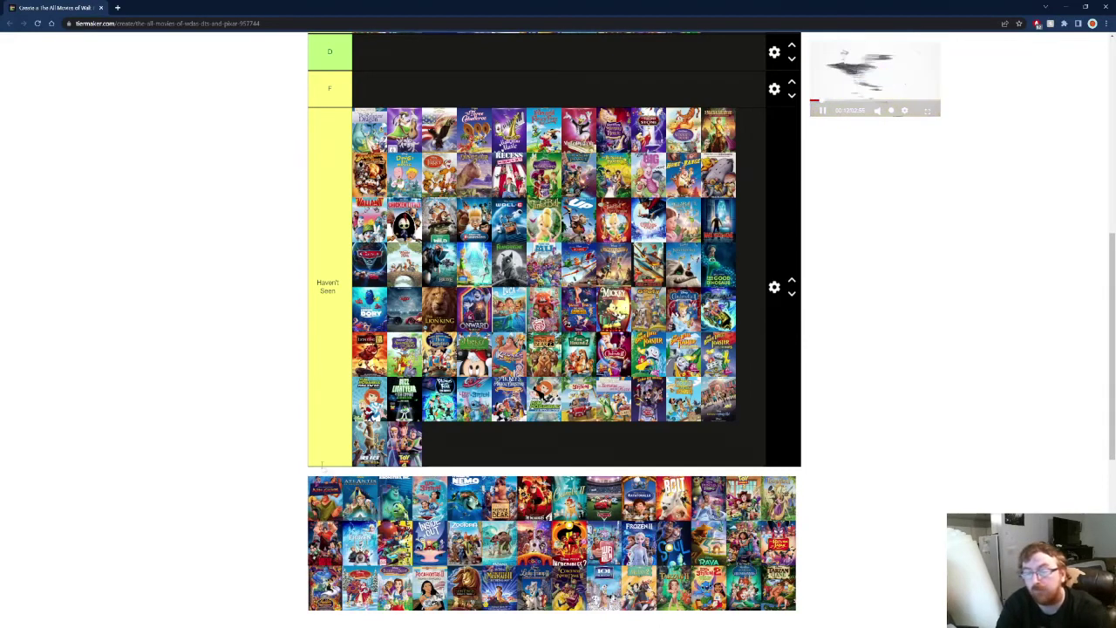
pyautogui.scroll(3, 383, 305)
pyautogui.moveTo(324, 494); pyautogui.dragTo(377, 322)
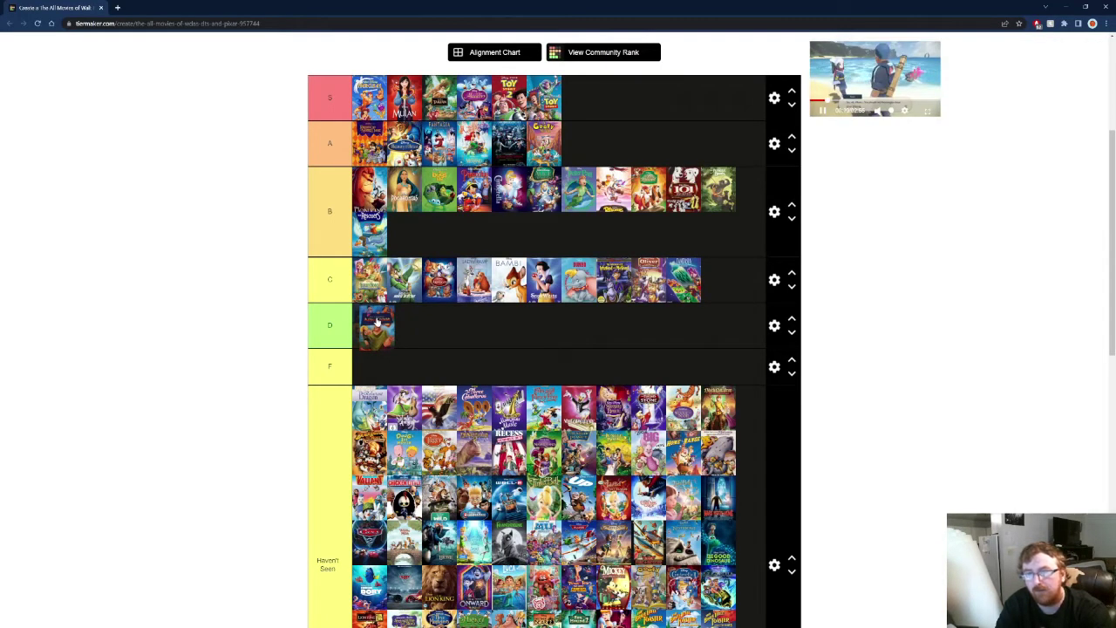
pyautogui.moveTo(376, 322); pyautogui.dragTo(399, 179)
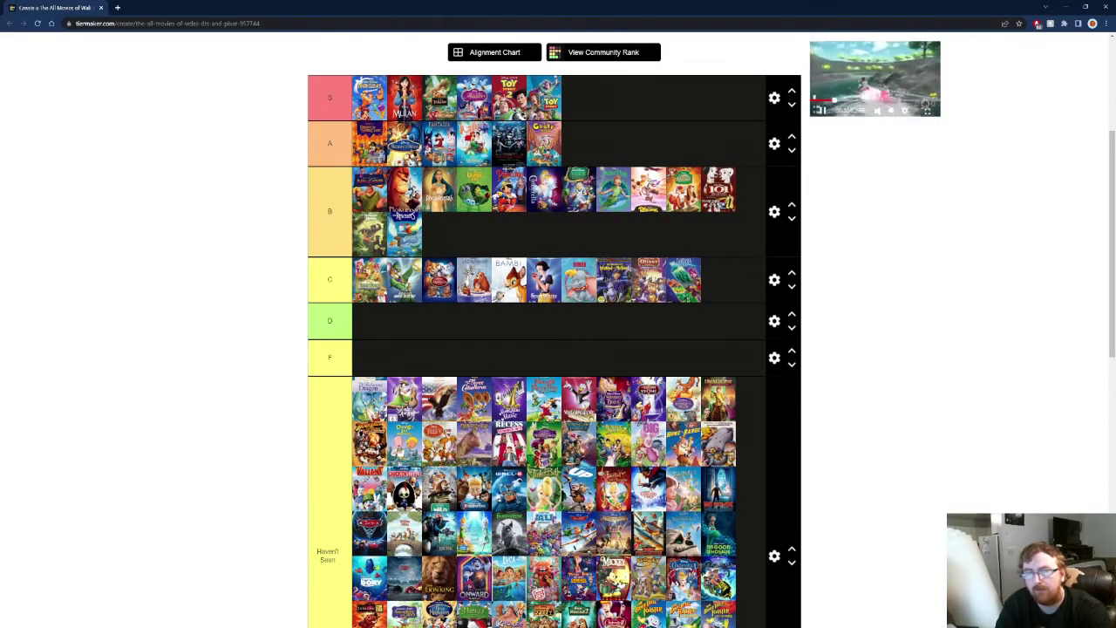
# Add Atlantis to the end of the B tier, and put Monsters, Inc. at the end of the A tier
pyautogui.scroll(-5, 515, 234)
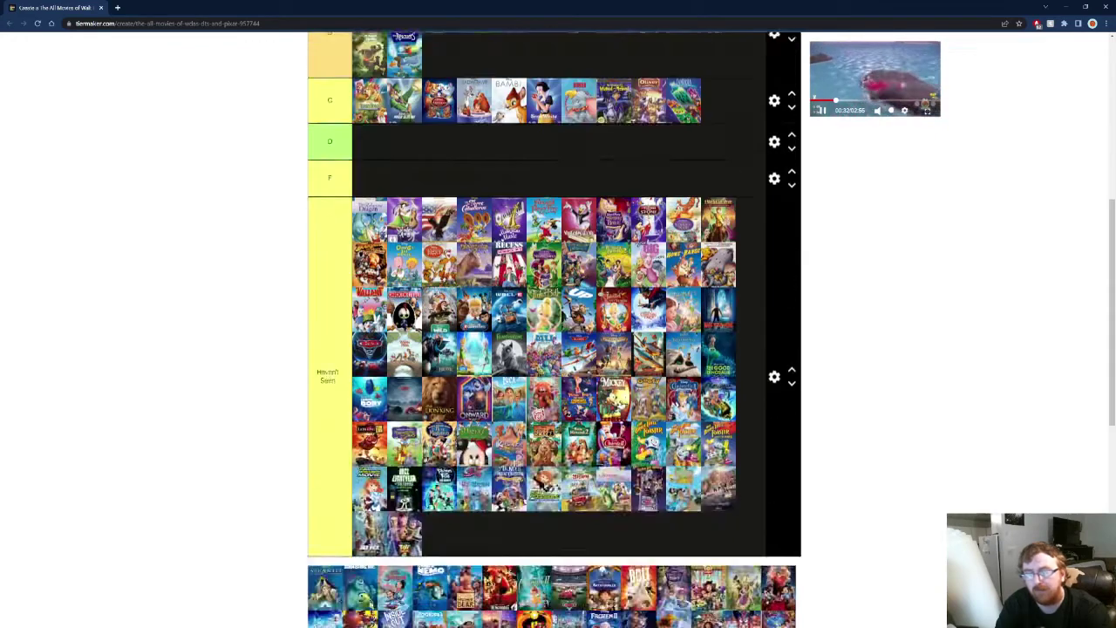
pyautogui.moveTo(331, 449); pyautogui.dragTo(508, 403)
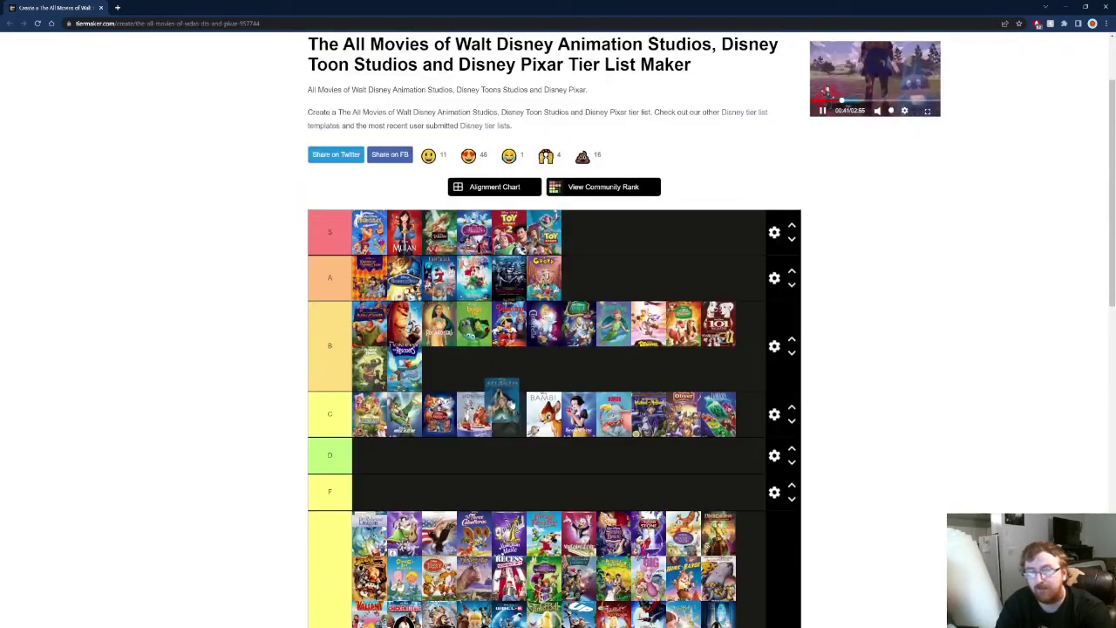
pyautogui.moveTo(502, 403); pyautogui.dragTo(491, 372)
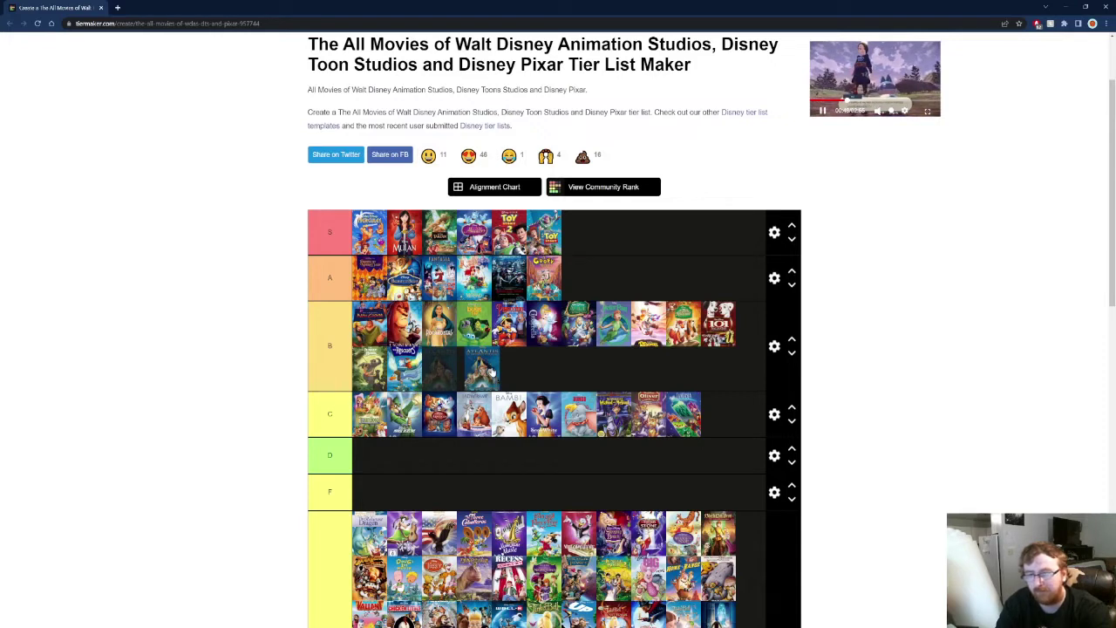
pyautogui.moveTo(491, 373); pyautogui.dragTo(496, 365)
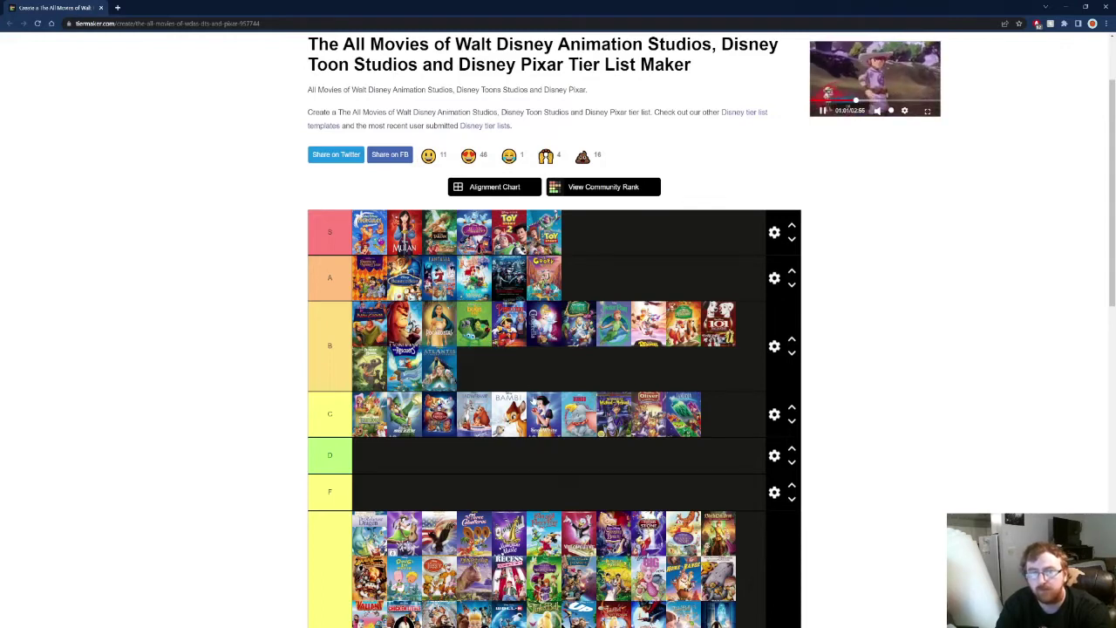
pyautogui.scroll(-5, 554, 331)
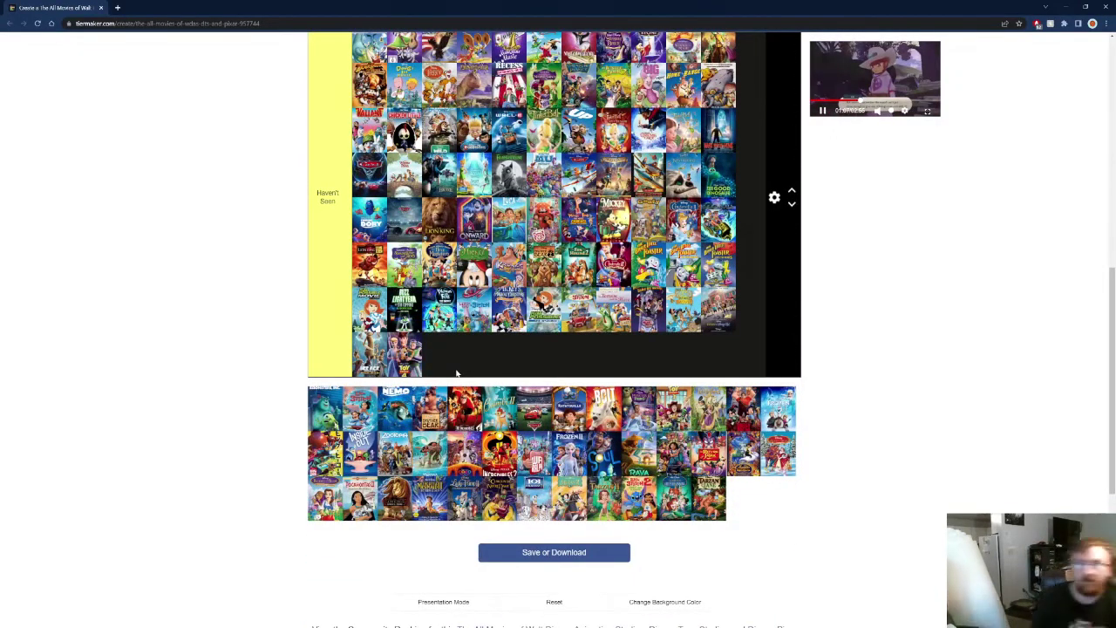
pyautogui.moveTo(334, 423); pyautogui.dragTo(631, 182)
pyautogui.scroll(4, 341, 324)
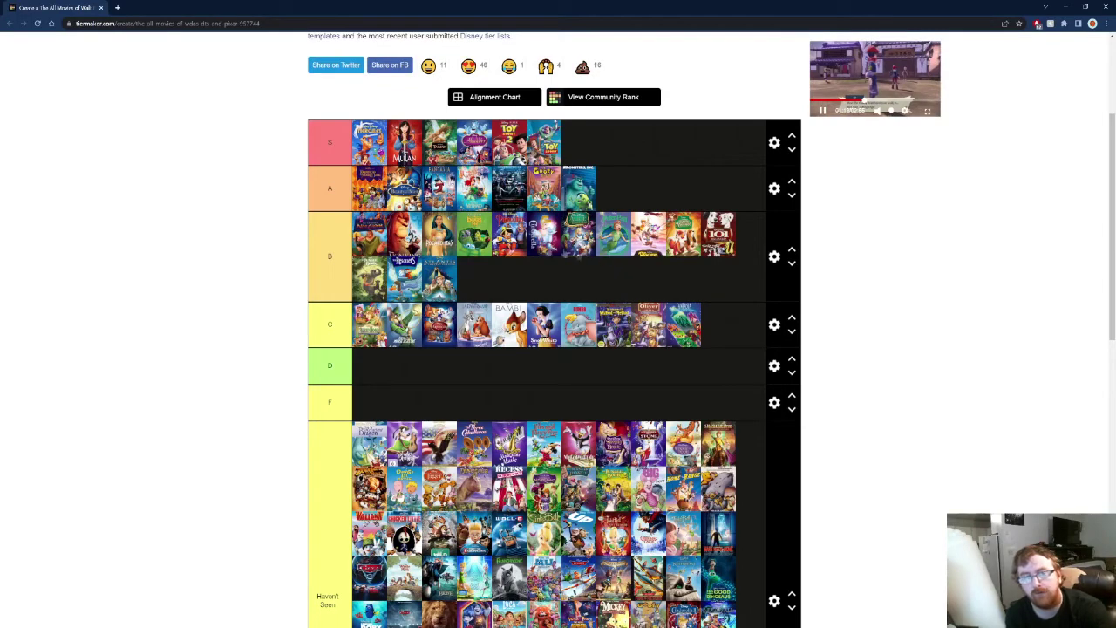
# Place Lilo & Stitch first in the B tier, ahead of The Emperor's New Groove
pyautogui.scroll(-4, 519, 255)
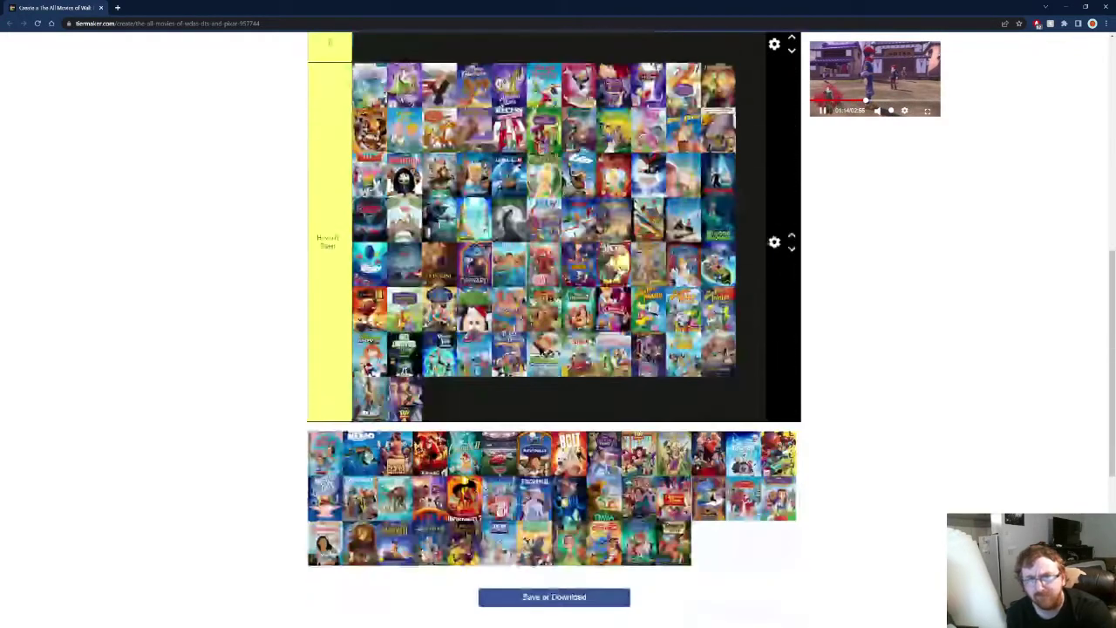
pyautogui.scroll(4, 349, 386)
pyautogui.moveTo(369, 397); pyautogui.dragTo(349, 328)
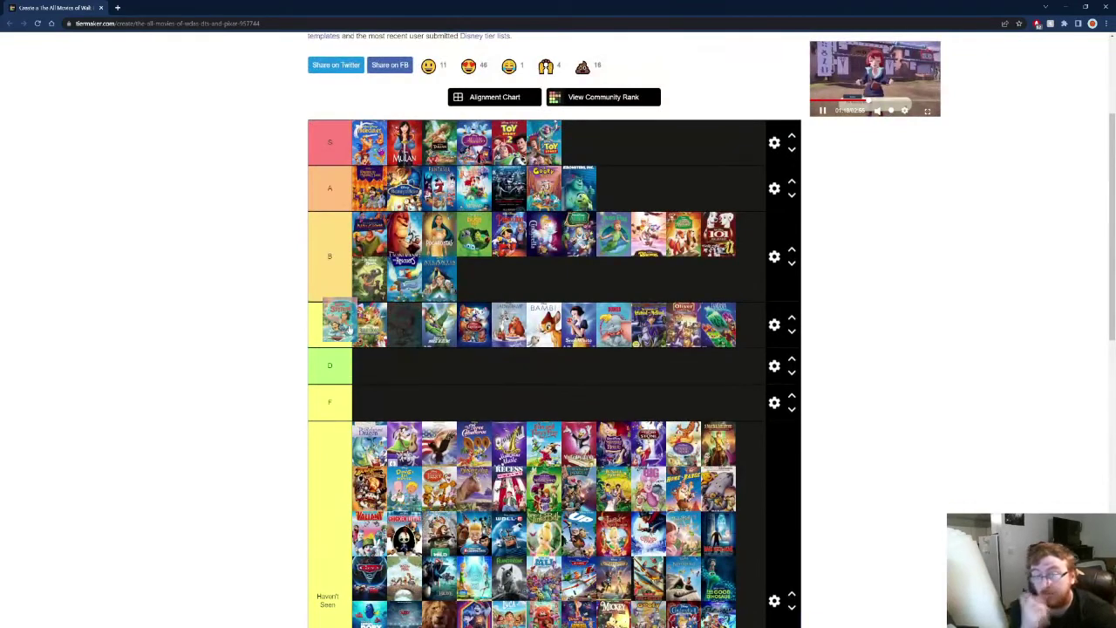
pyautogui.moveTo(339, 323); pyautogui.dragTo(366, 232)
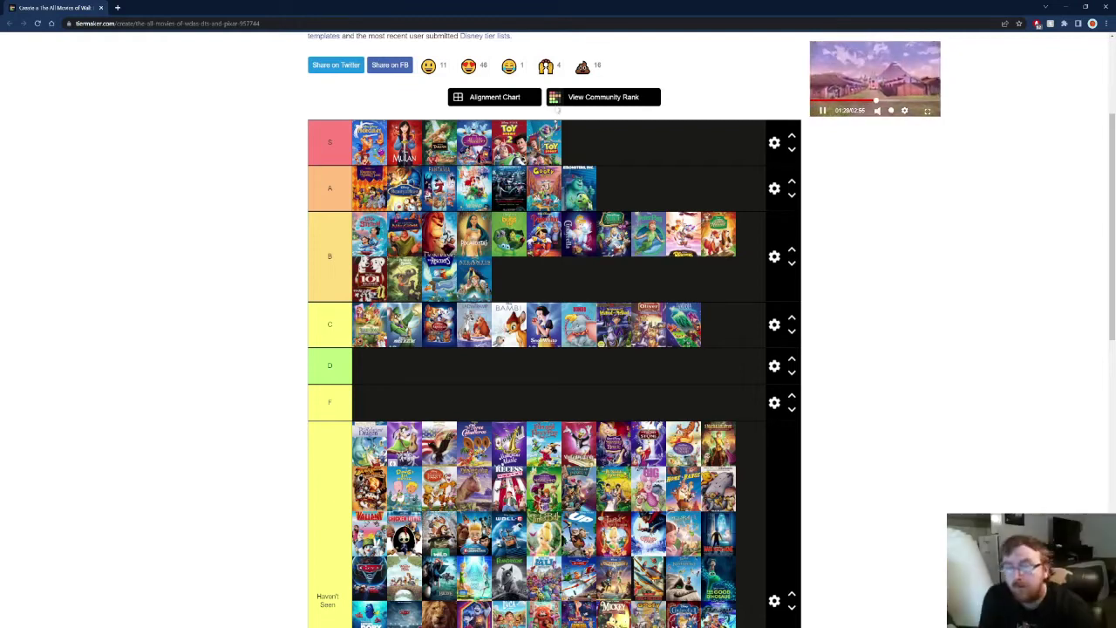
# Place Finding Nemo after Peter Pan in the B tier, and put Brother Bear between Pocahontas and A Bug's Life
pyautogui.scroll(-4, 512, 359)
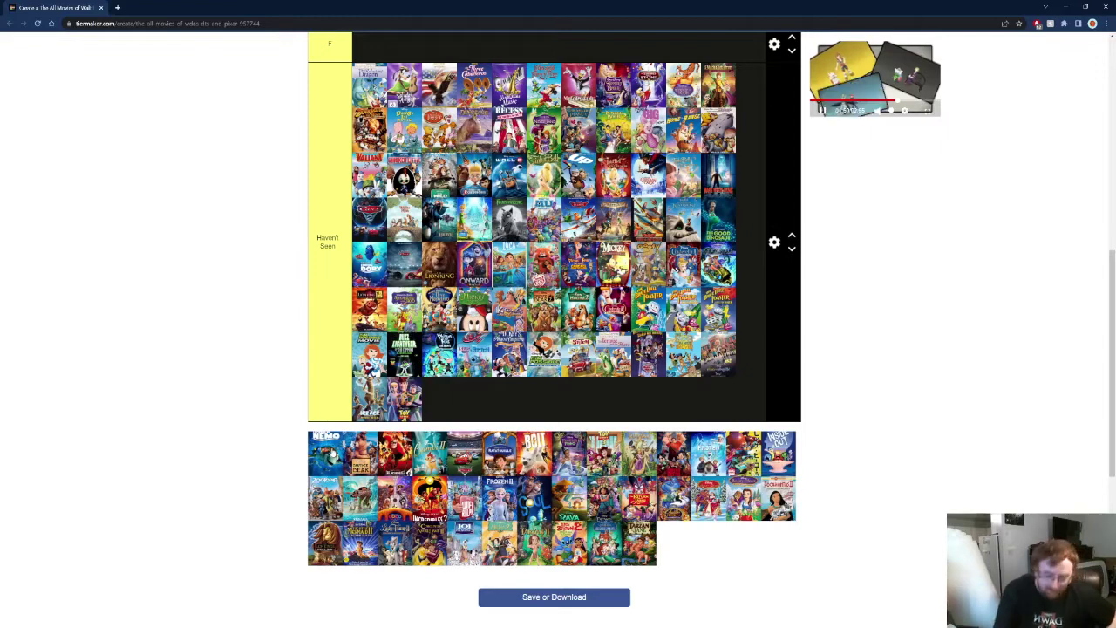
pyautogui.moveTo(325, 473); pyautogui.dragTo(667, 301)
pyautogui.scroll(3, 487, 278)
pyautogui.scroll(2, 486, 277)
pyautogui.scroll(-5, 587, 409)
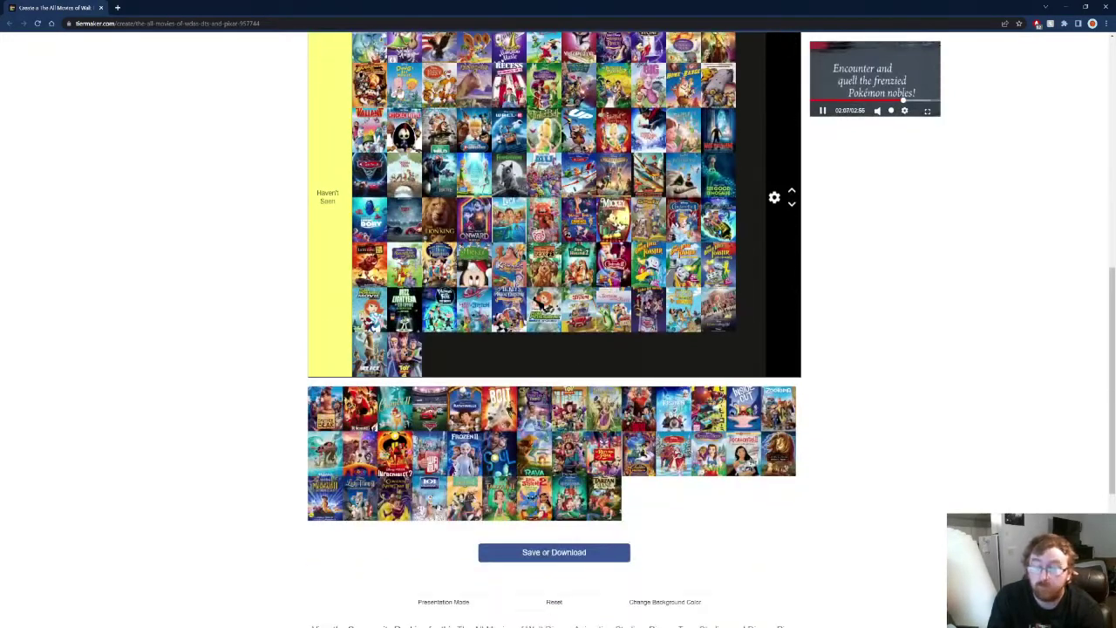
pyautogui.moveTo(337, 405); pyautogui.dragTo(510, 249)
pyautogui.scroll(4, 294, 345)
pyautogui.scroll(1, 303, 367)
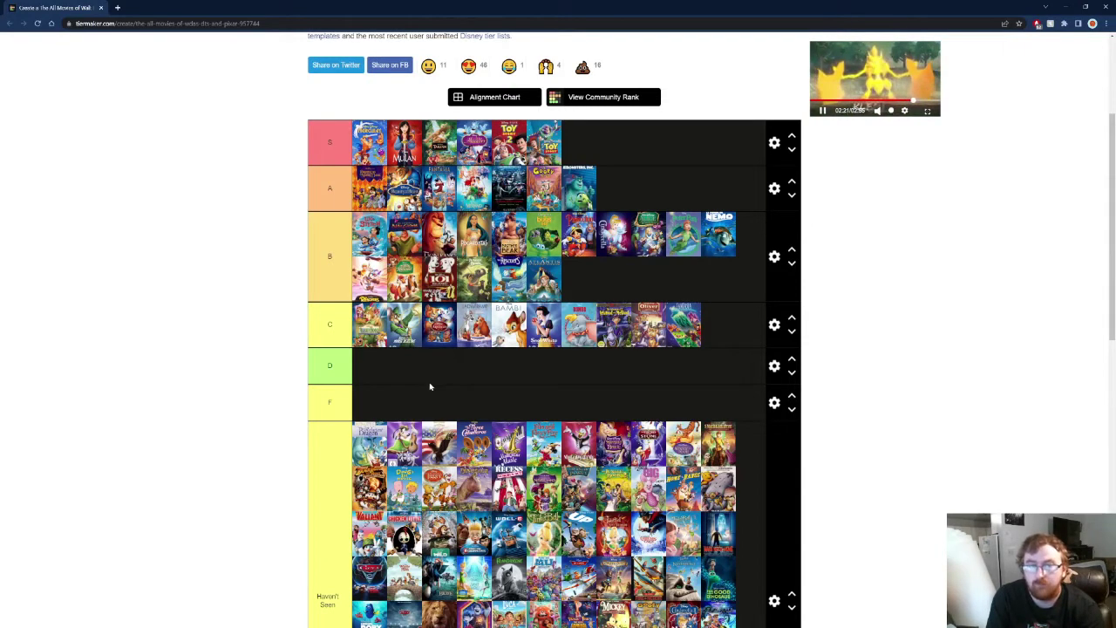
# Place The Incredibles between A Bug's Life and Pinocchio in the B tier, and put Bambi II first in the C tier
pyautogui.scroll(-4, 438, 355)
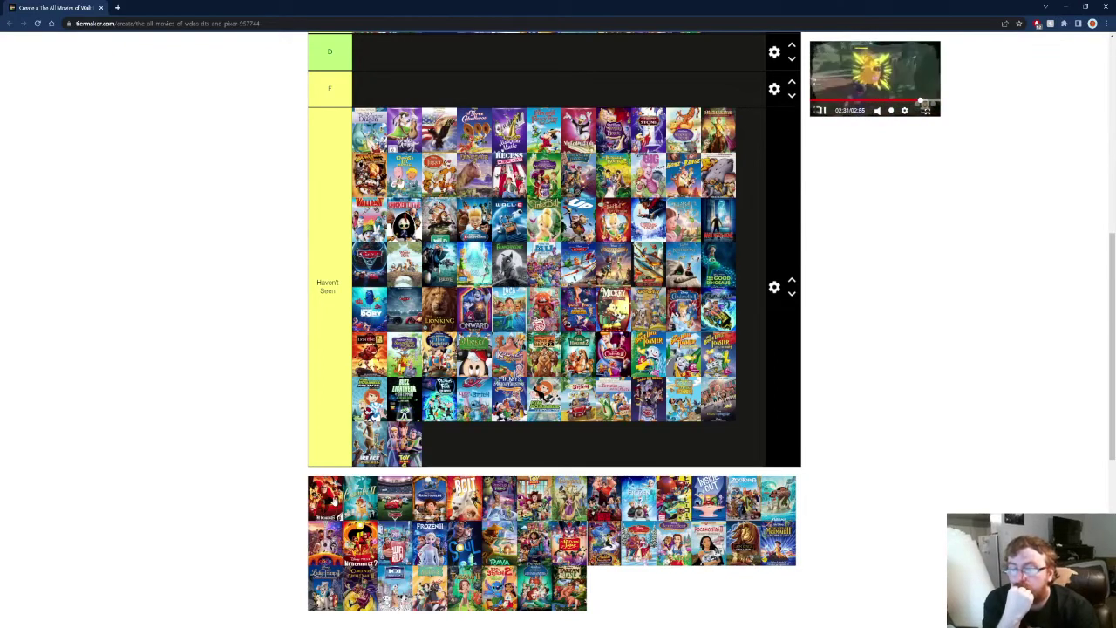
pyautogui.moveTo(326, 499); pyautogui.dragTo(316, 333)
pyautogui.scroll(3, 316, 319)
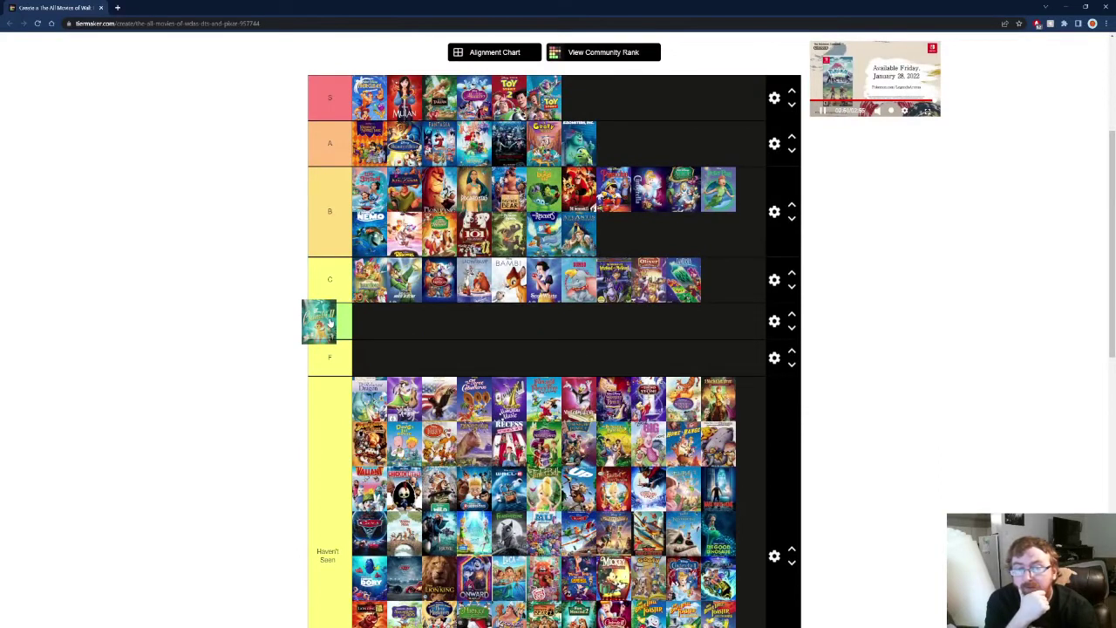
pyautogui.moveTo(329, 323); pyautogui.dragTo(331, 332)
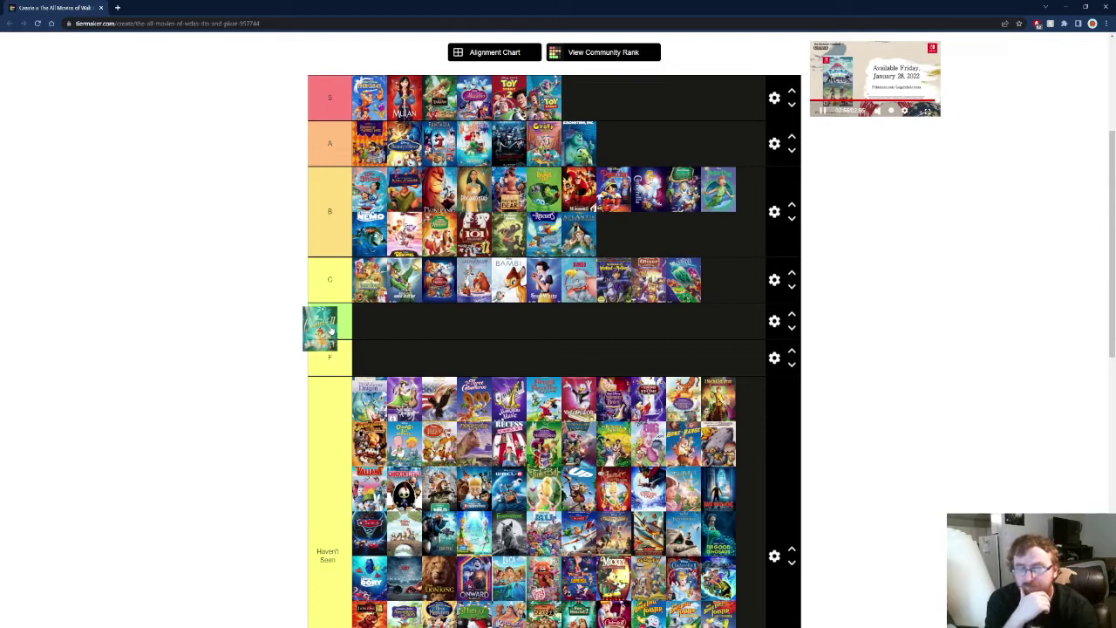
pyautogui.moveTo(330, 332); pyautogui.dragTo(367, 276)
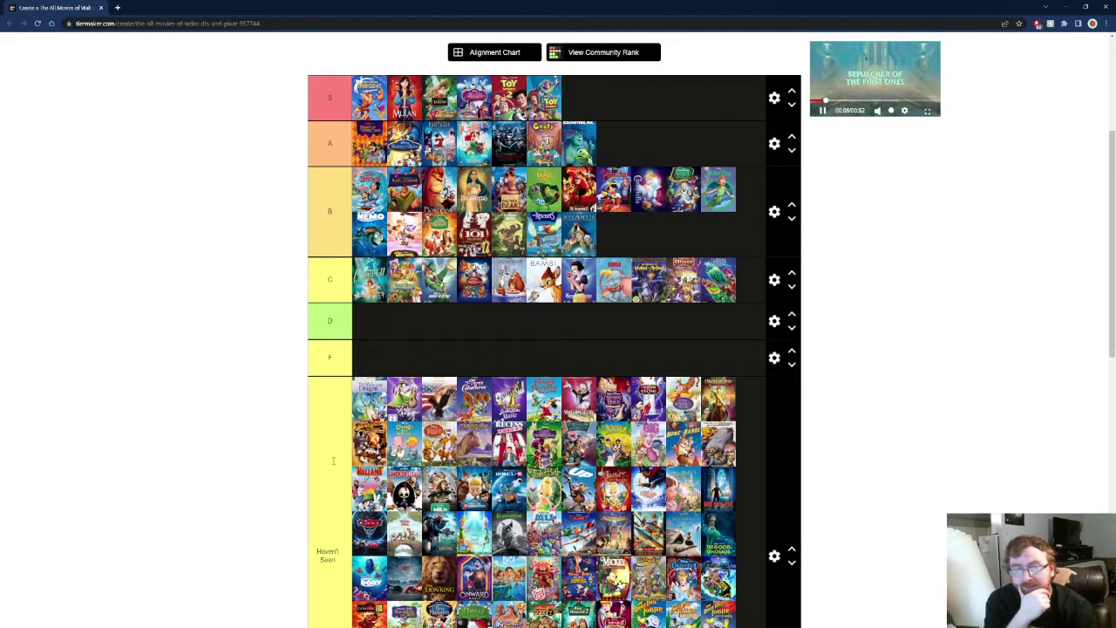
# Add Cars to the C tier and order it first, ahead of Bambi II
pyautogui.scroll(-3, 340, 436)
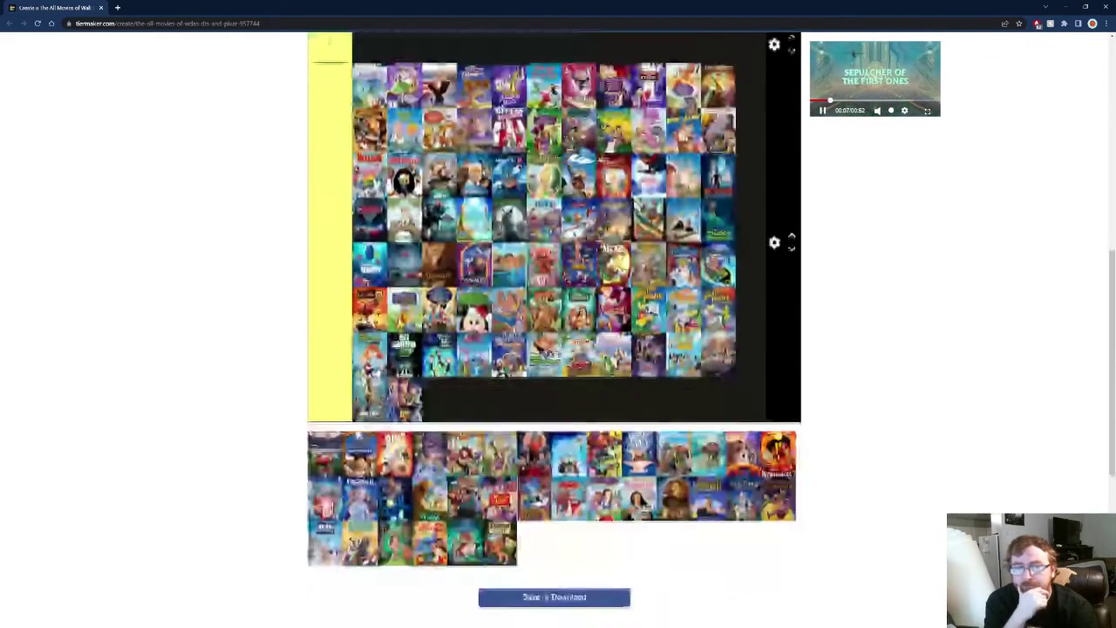
pyautogui.moveTo(338, 454); pyautogui.dragTo(420, 410)
pyautogui.scroll(5, 336, 420)
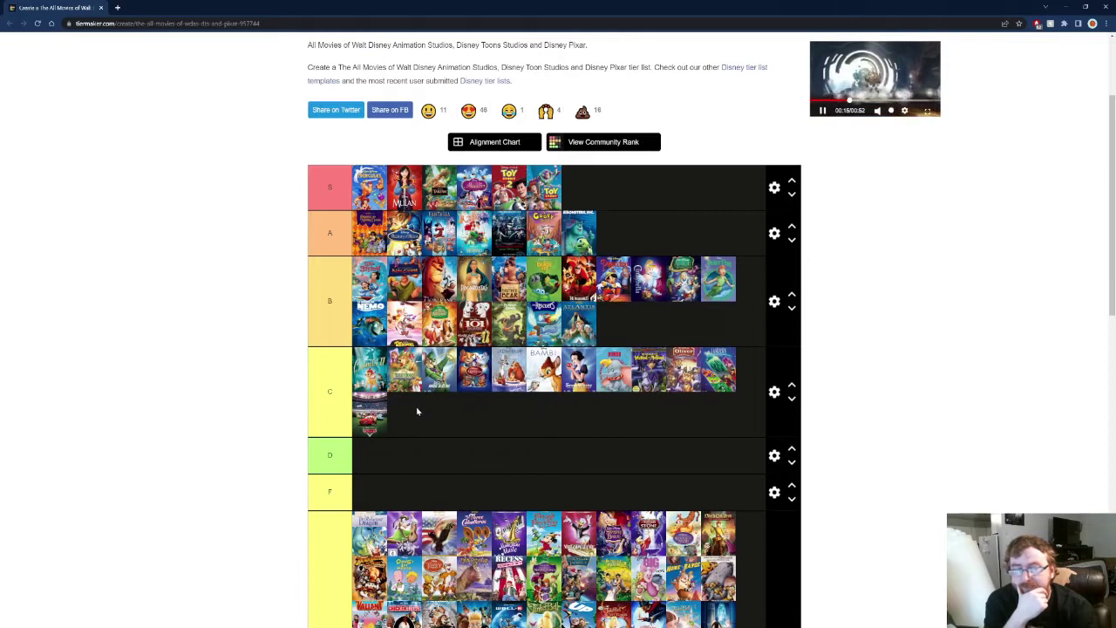
pyautogui.scroll(-3, 412, 420)
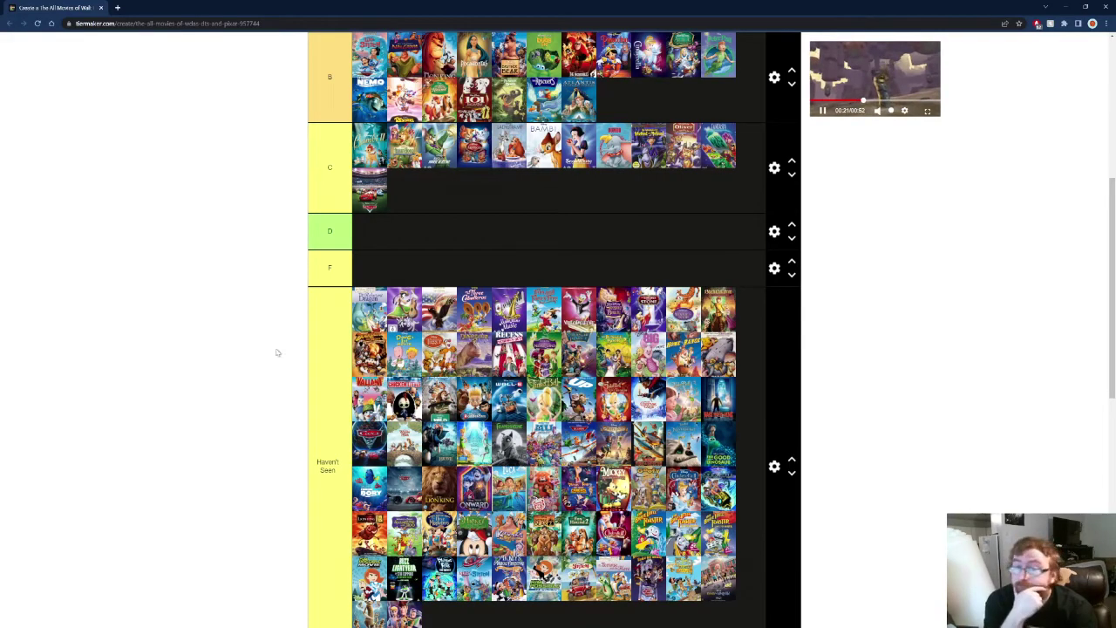
pyautogui.scroll(-5, 280, 353)
pyautogui.scroll(5, 554, 349)
pyautogui.moveTo(375, 231); pyautogui.dragTo(408, 197)
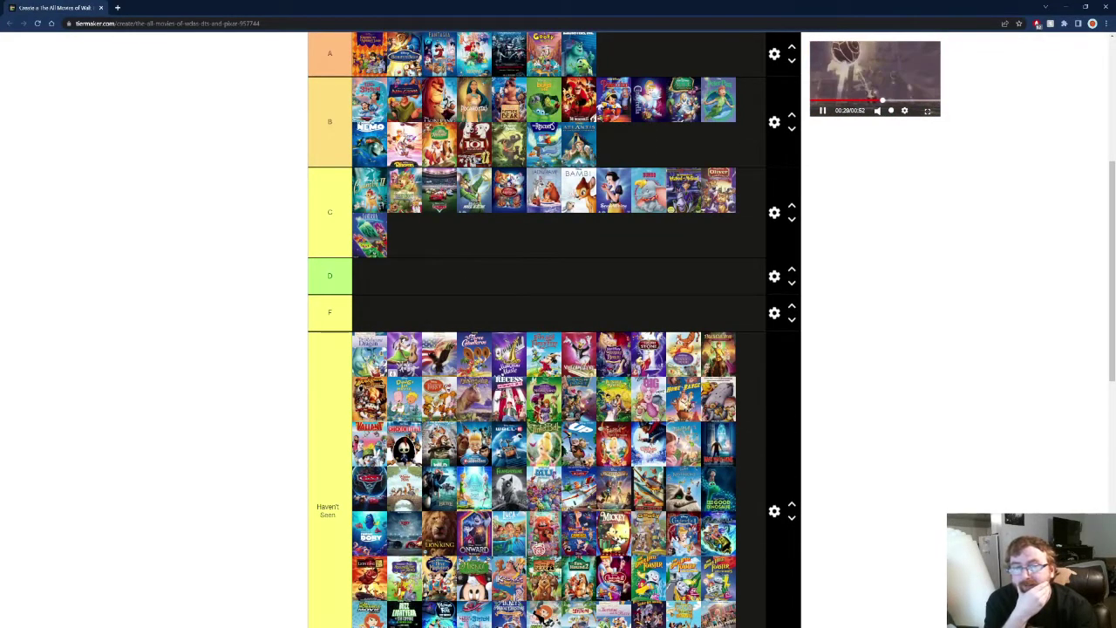
pyautogui.moveTo(410, 197); pyautogui.dragTo(370, 189)
# Add Ratatouille to the end of the B tier, and place Bolt first in the C tier ahead of Cars
pyautogui.scroll(-5, 459, 300)
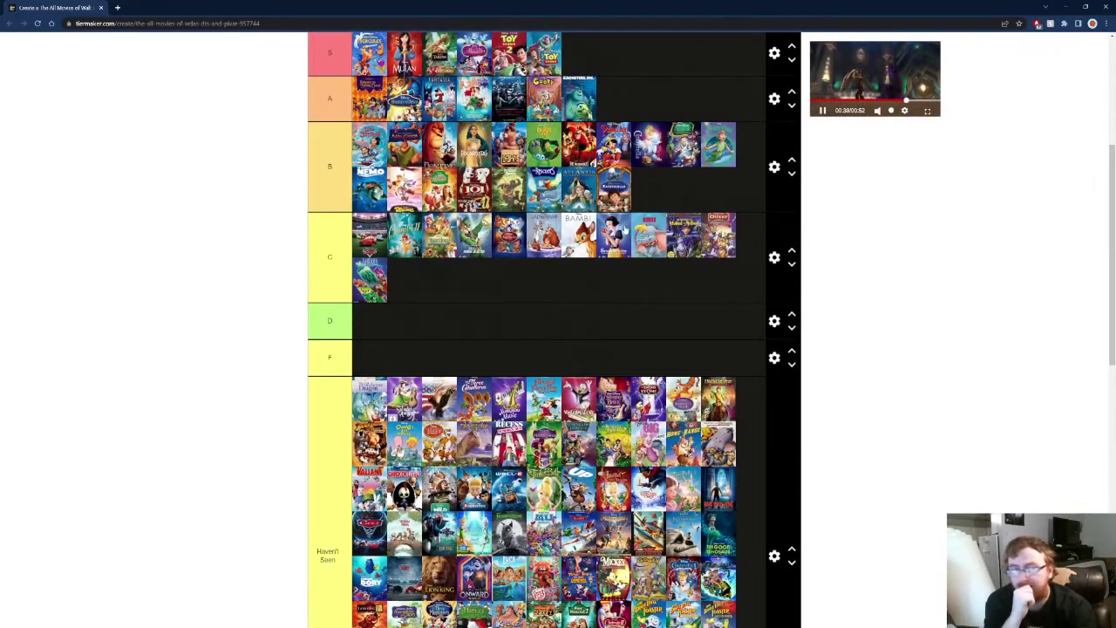
pyautogui.scroll(-3, 563, 308)
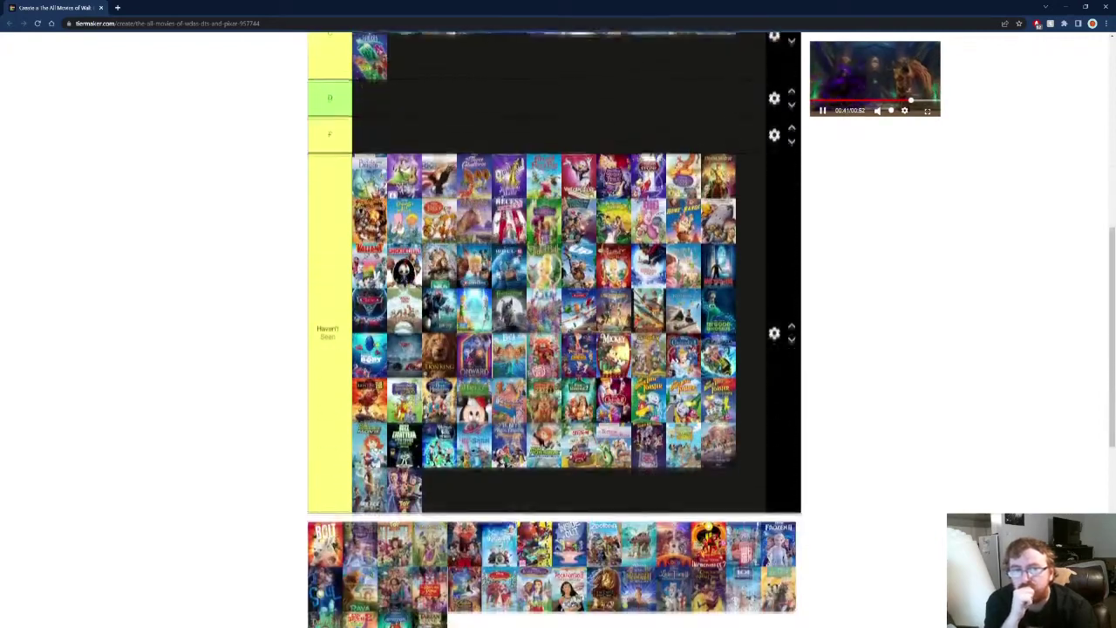
pyautogui.scroll(-2, 564, 349)
pyautogui.moveTo(324, 423); pyautogui.dragTo(369, 281)
pyautogui.scroll(2, 386, 327)
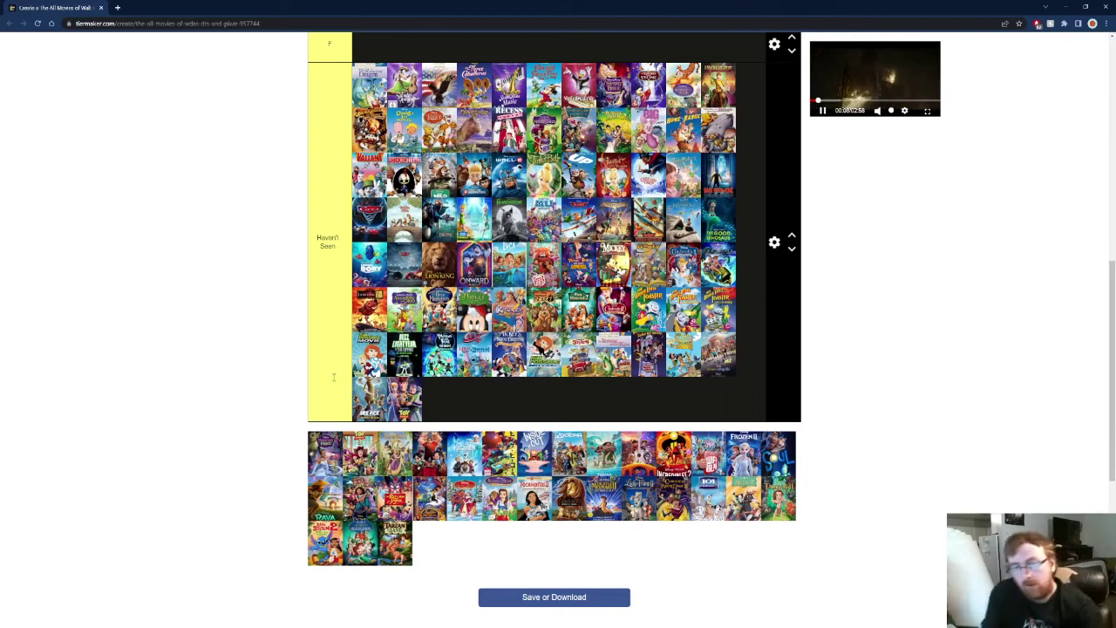
# Place The Princess and the Frog at the end of the B tier, right after Ratatouille
pyautogui.moveTo(338, 450); pyautogui.dragTo(700, 155)
pyautogui.scroll(3, 380, 349)
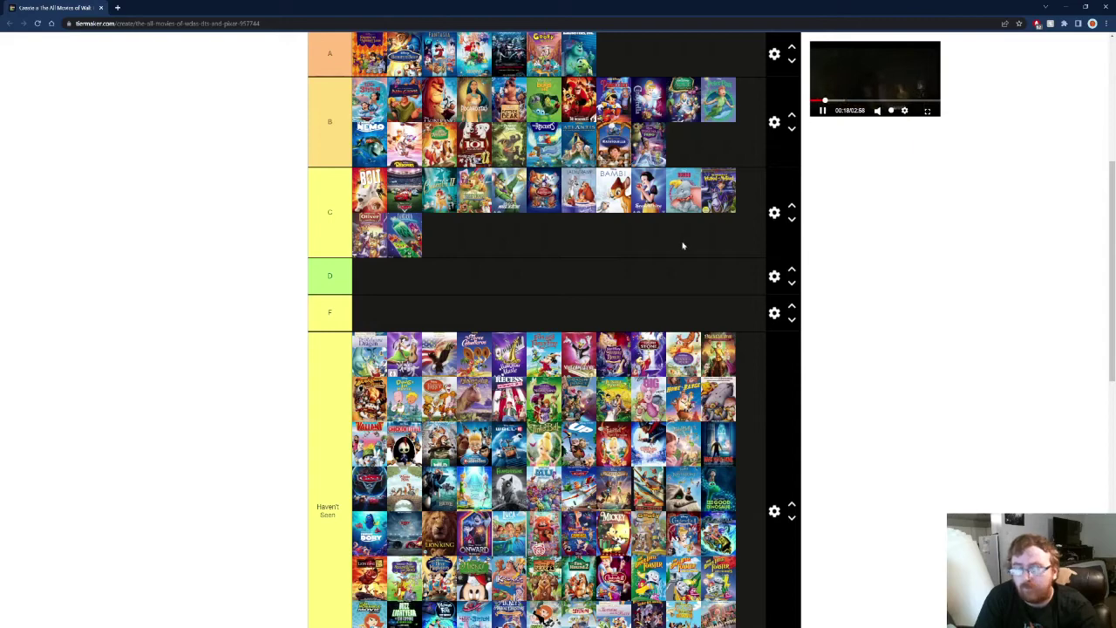
pyautogui.scroll(-3, 329, 343)
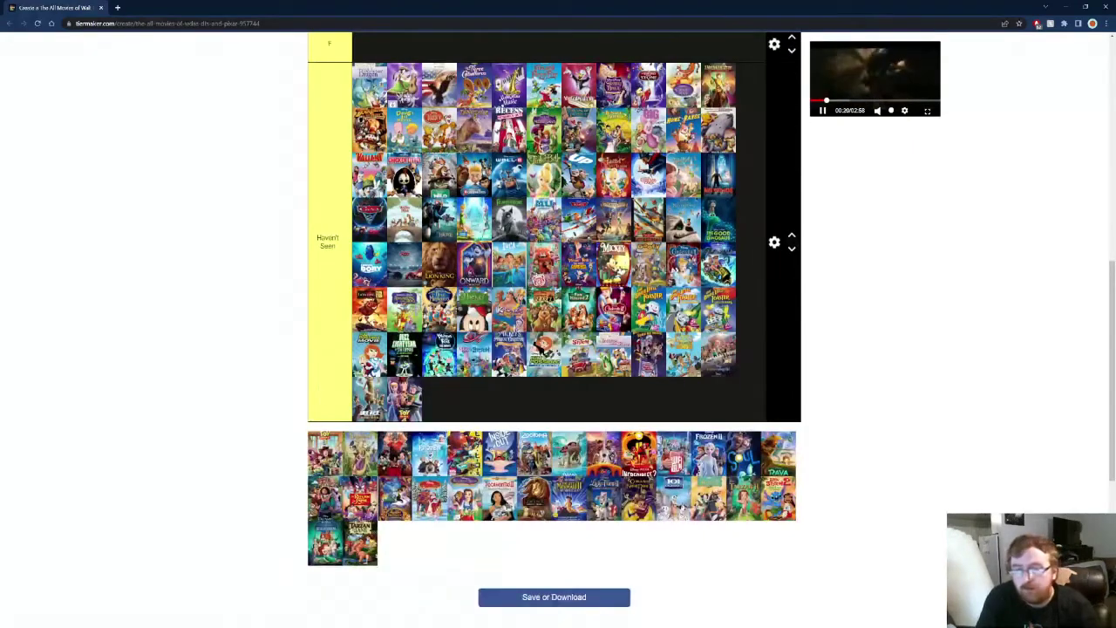
# Place Toy Story 3 in the S tier between Toy Story 2 and Toy Story
pyautogui.moveTo(320, 455); pyautogui.dragTo(332, 431)
pyautogui.scroll(5, 337, 371)
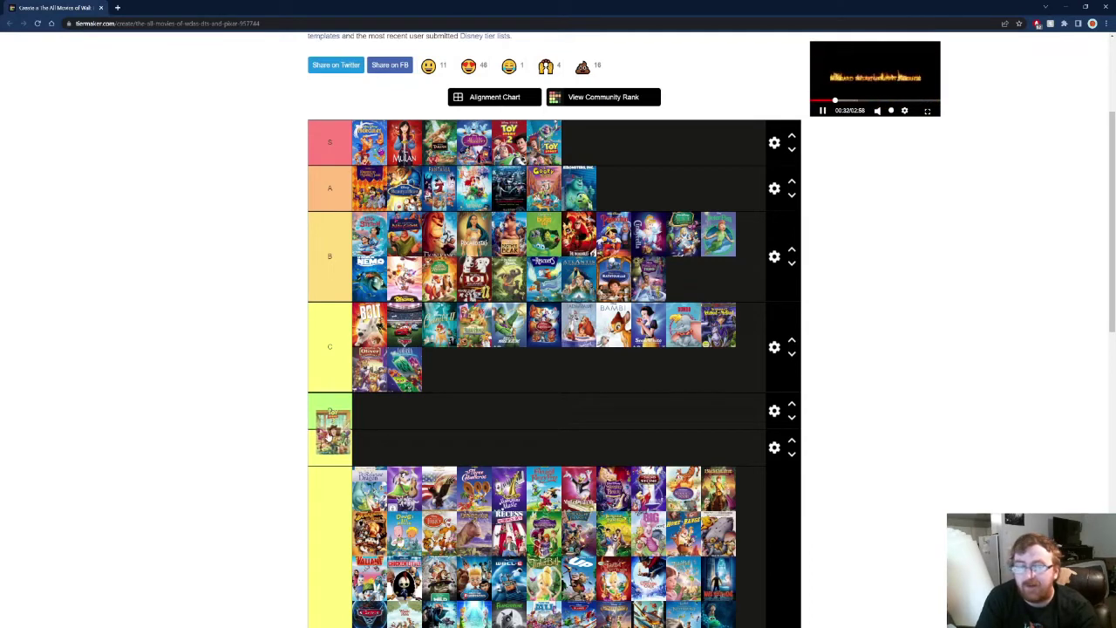
pyautogui.moveTo(333, 431); pyautogui.dragTo(340, 376)
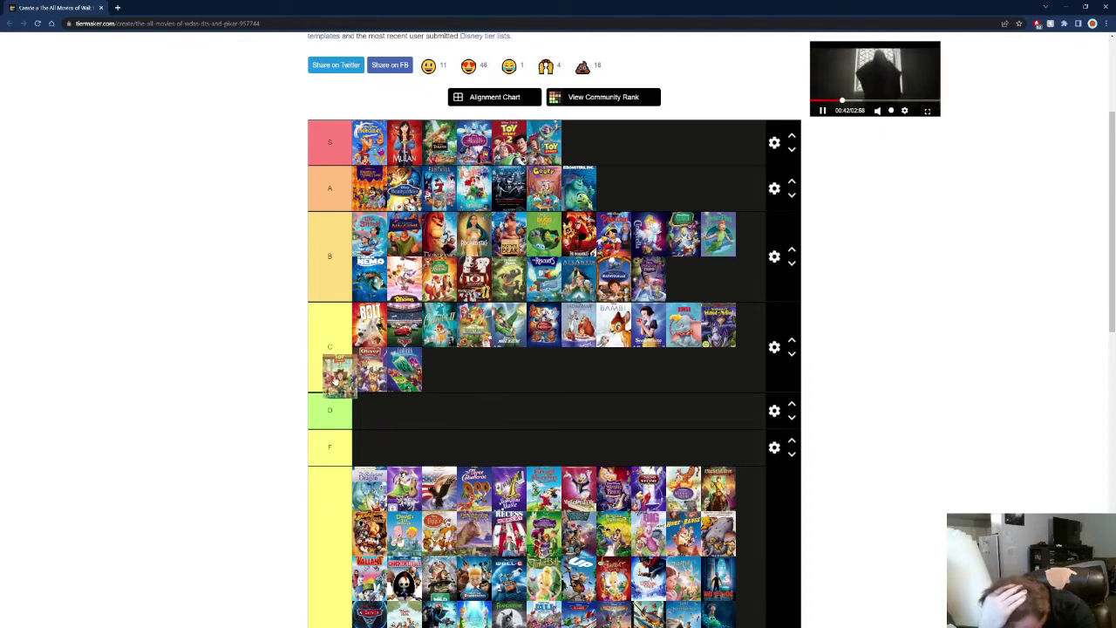
pyautogui.moveTo(339, 375); pyautogui.dragTo(579, 145)
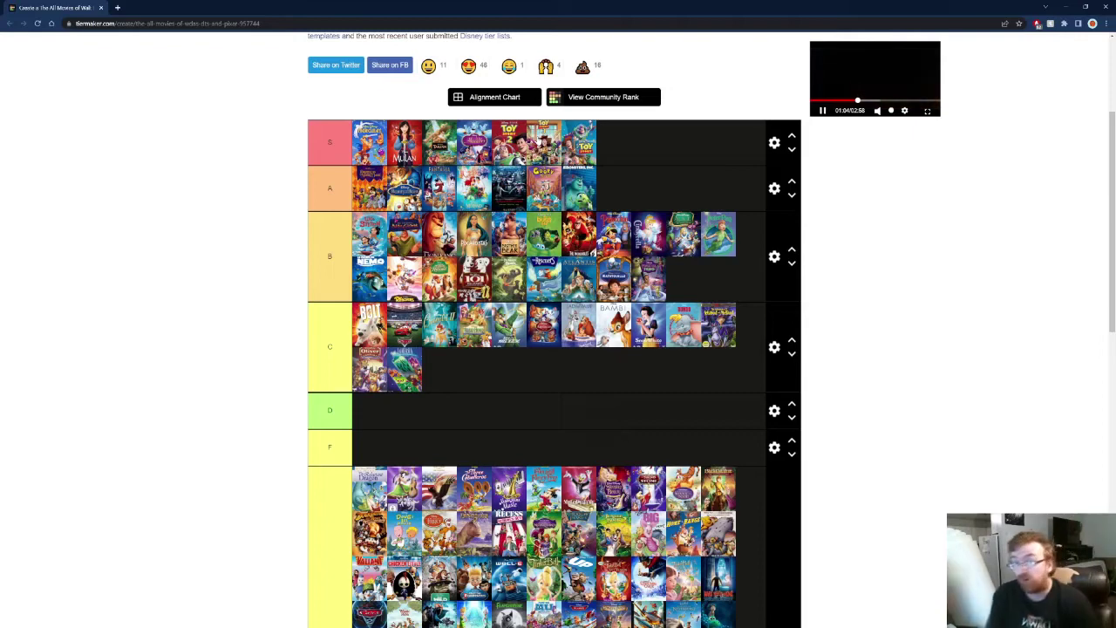
# Add Tangled to the end of the A tier, right after Monsters, Inc
pyautogui.scroll(-1, 993, 171)
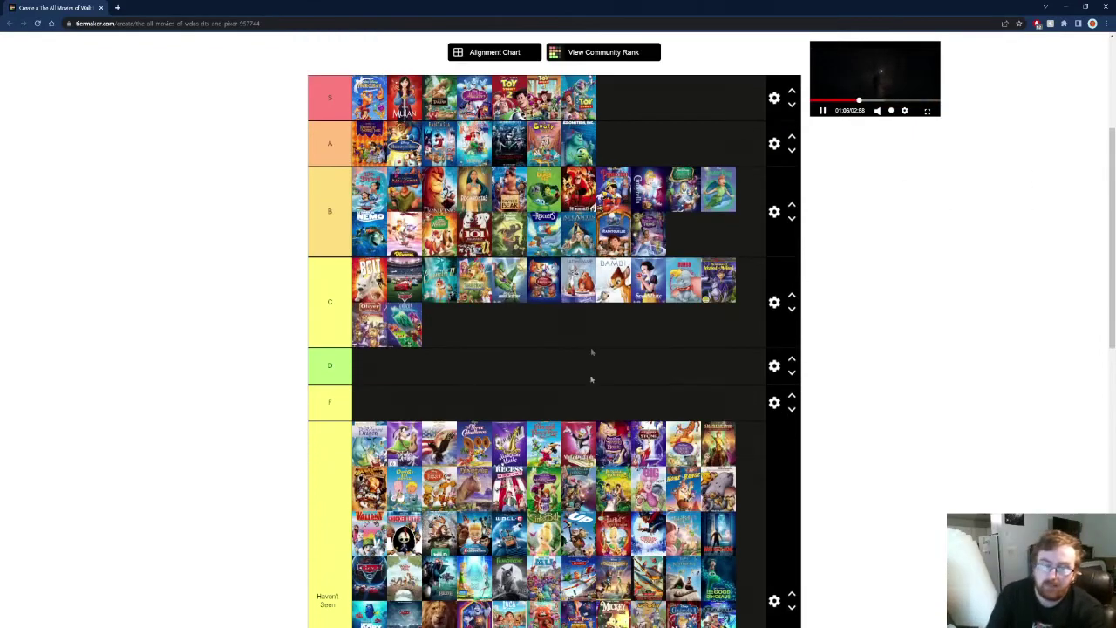
pyautogui.scroll(-5, 580, 319)
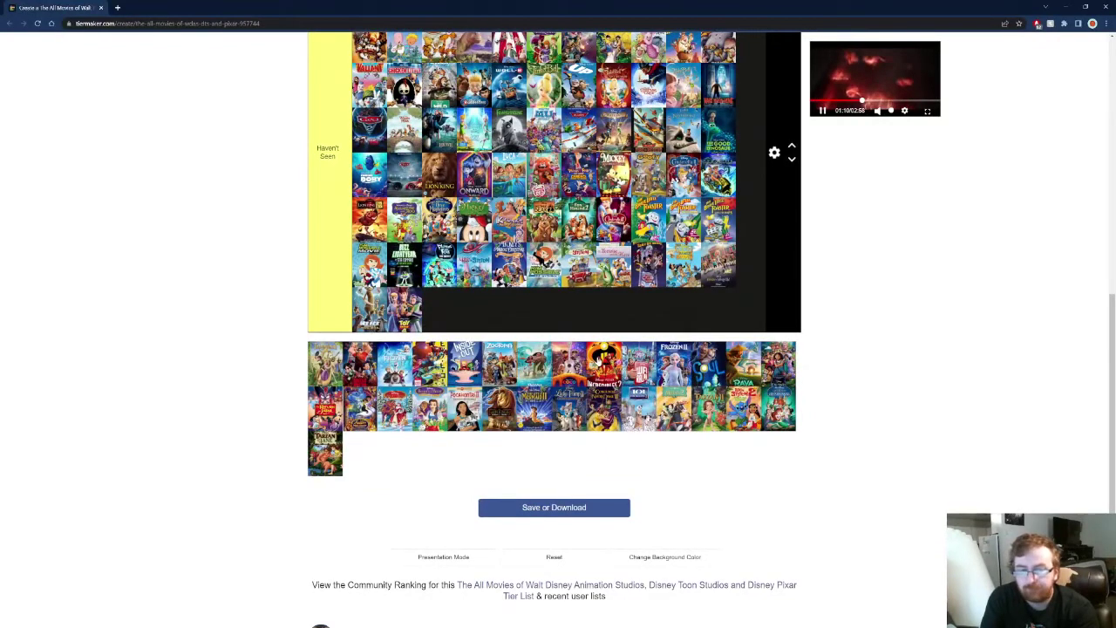
pyautogui.moveTo(325, 365); pyautogui.dragTo(656, 141)
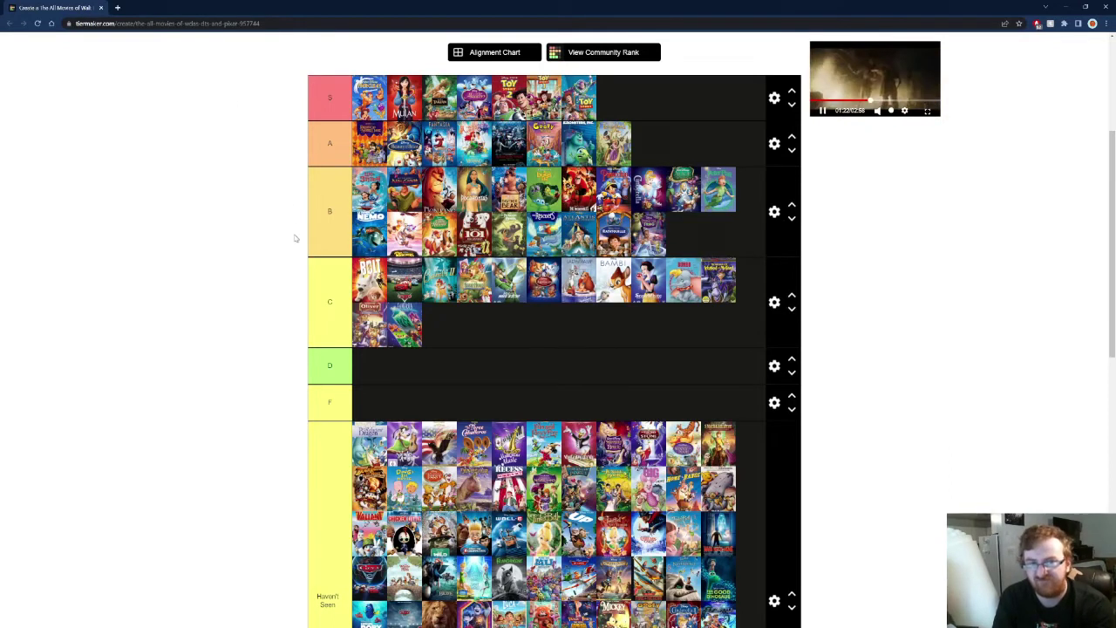
# Place Wreck-It Ralph at the end of the S tier, right after Toy Story
pyautogui.scroll(-5, 296, 240)
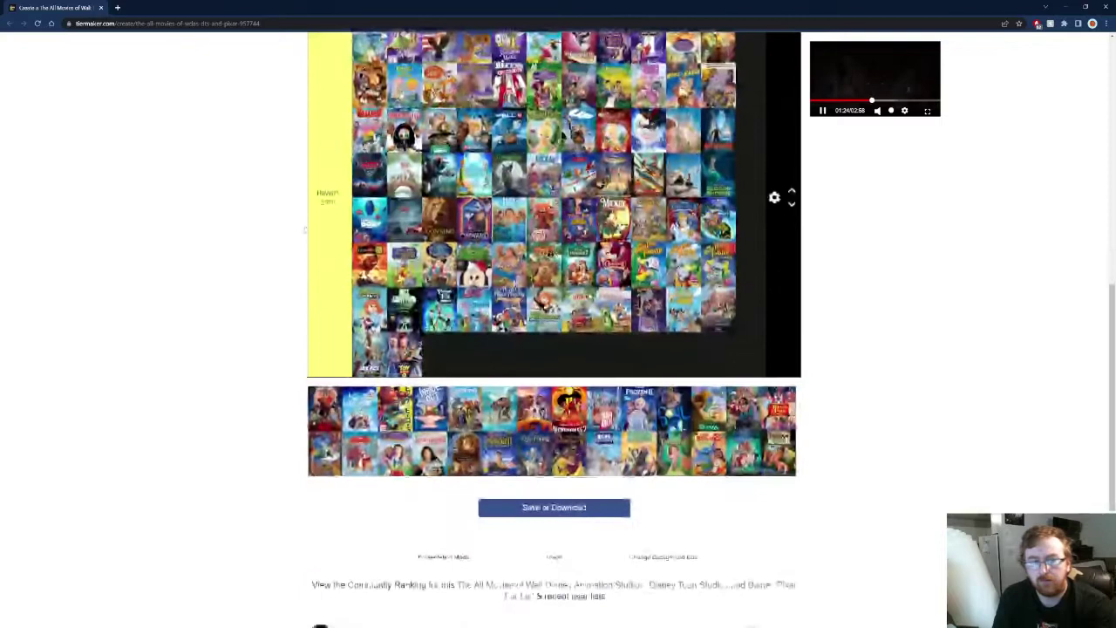
pyautogui.moveTo(327, 415); pyautogui.dragTo(436, 347)
pyautogui.scroll(6, 428, 318)
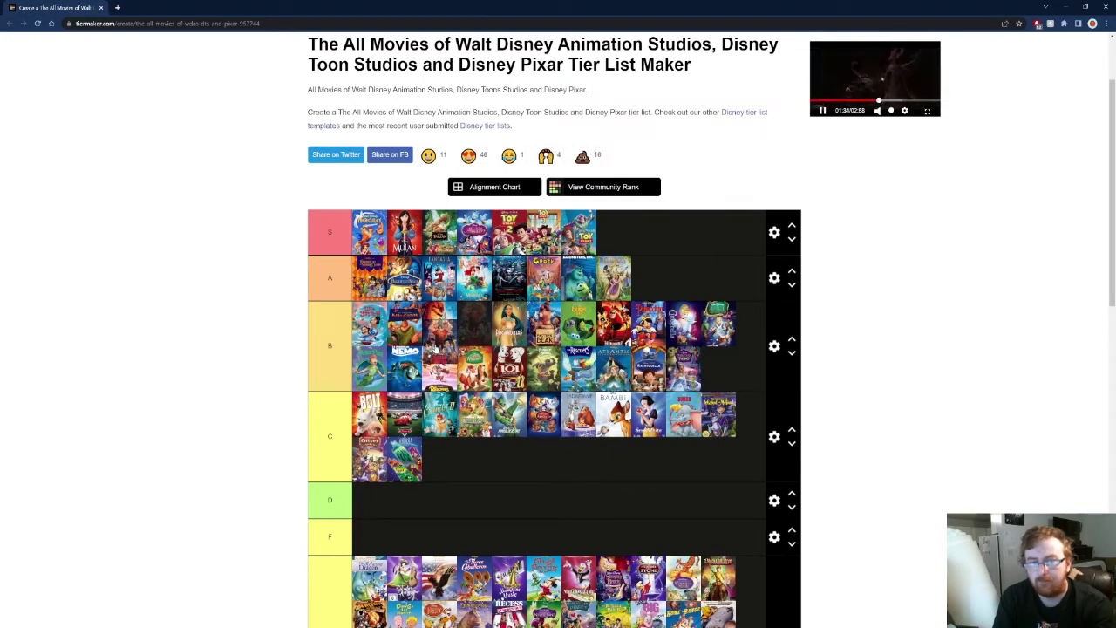
pyautogui.moveTo(435, 348); pyautogui.dragTo(368, 277)
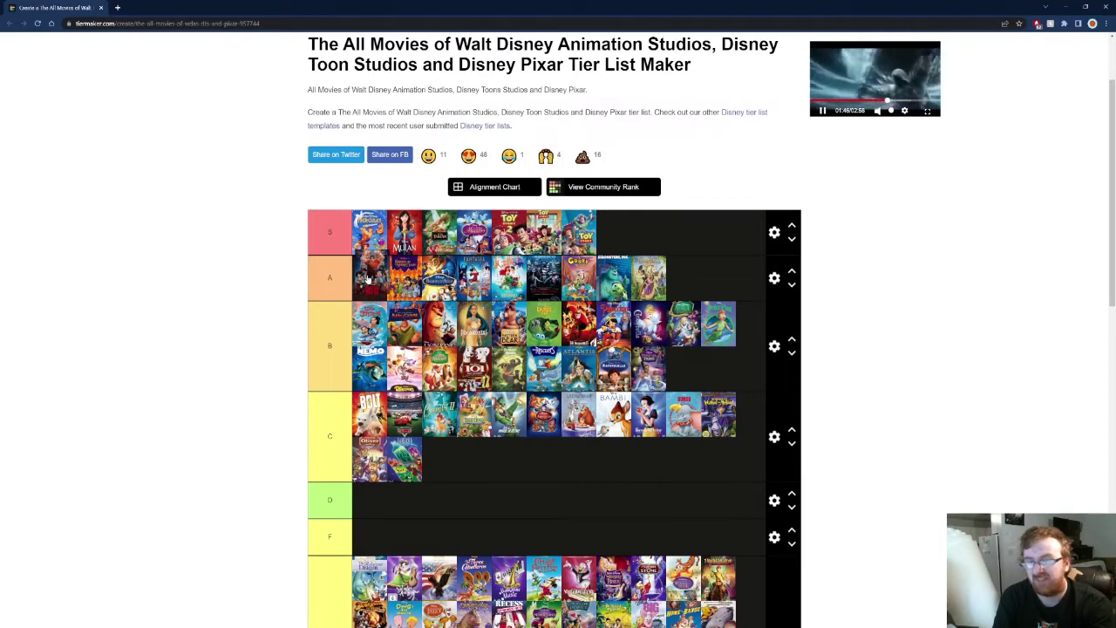
pyautogui.moveTo(368, 277); pyautogui.dragTo(616, 232)
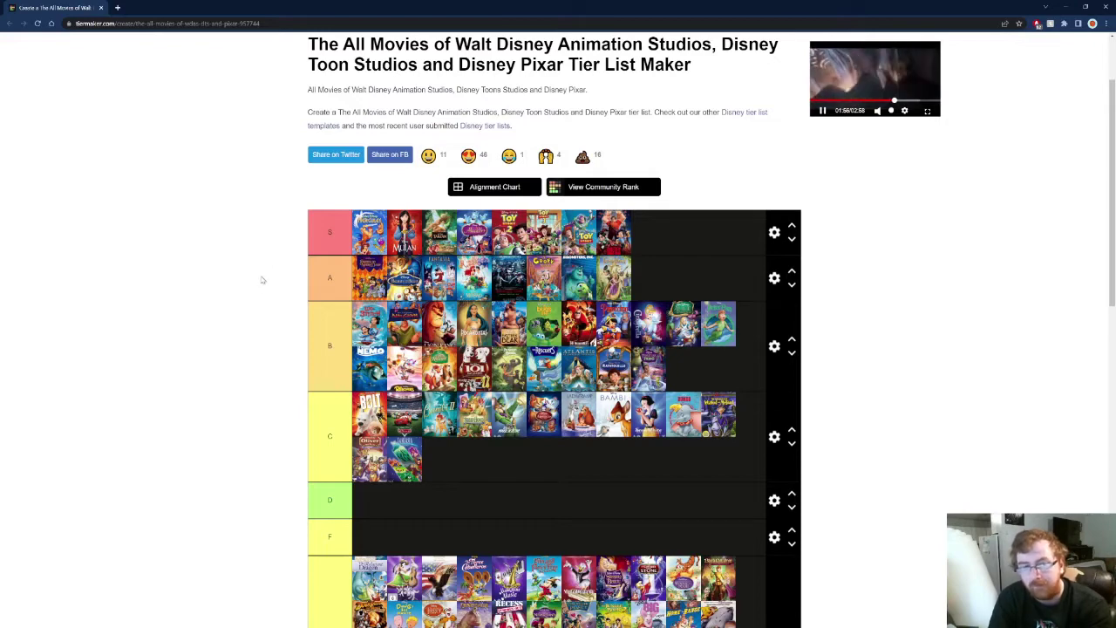
# Place Frozen between Brother Bear and A Bug's Life in the B tier, and add Big Hero 6 to the end of the A tier
pyautogui.scroll(-5, 262, 279)
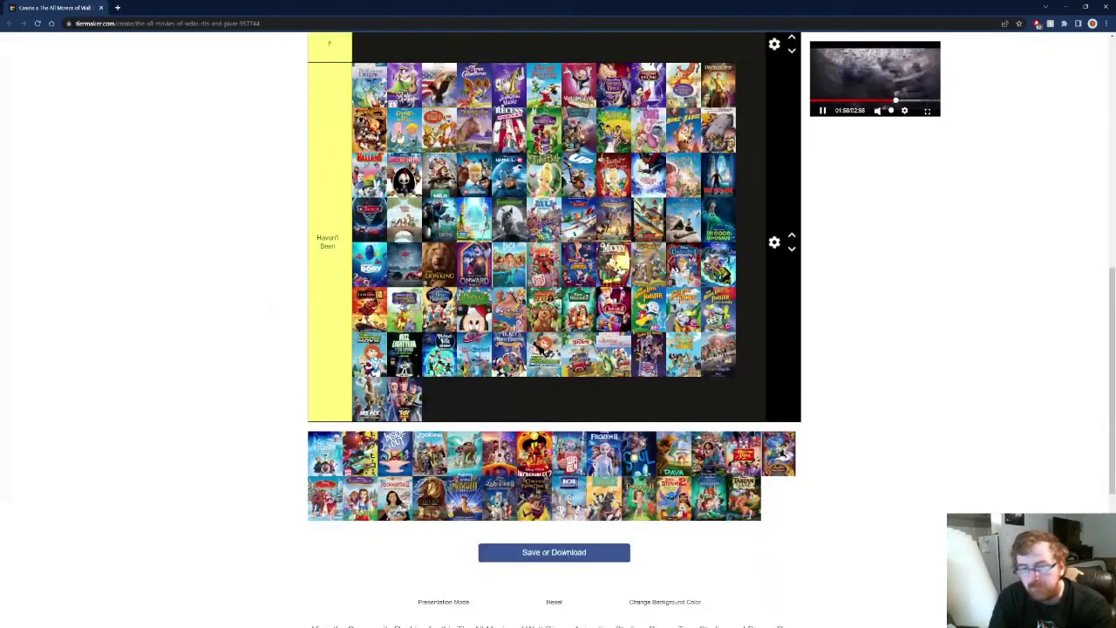
pyautogui.moveTo(334, 470); pyautogui.dragTo(529, 389)
pyautogui.scroll(6, 329, 410)
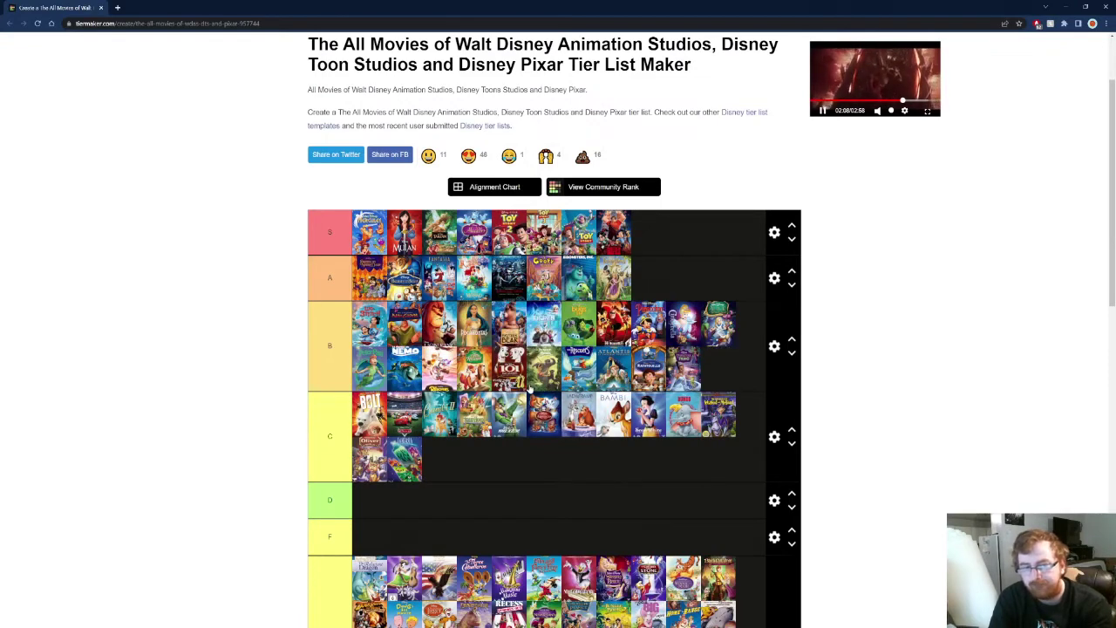
pyautogui.scroll(-5, 555, 392)
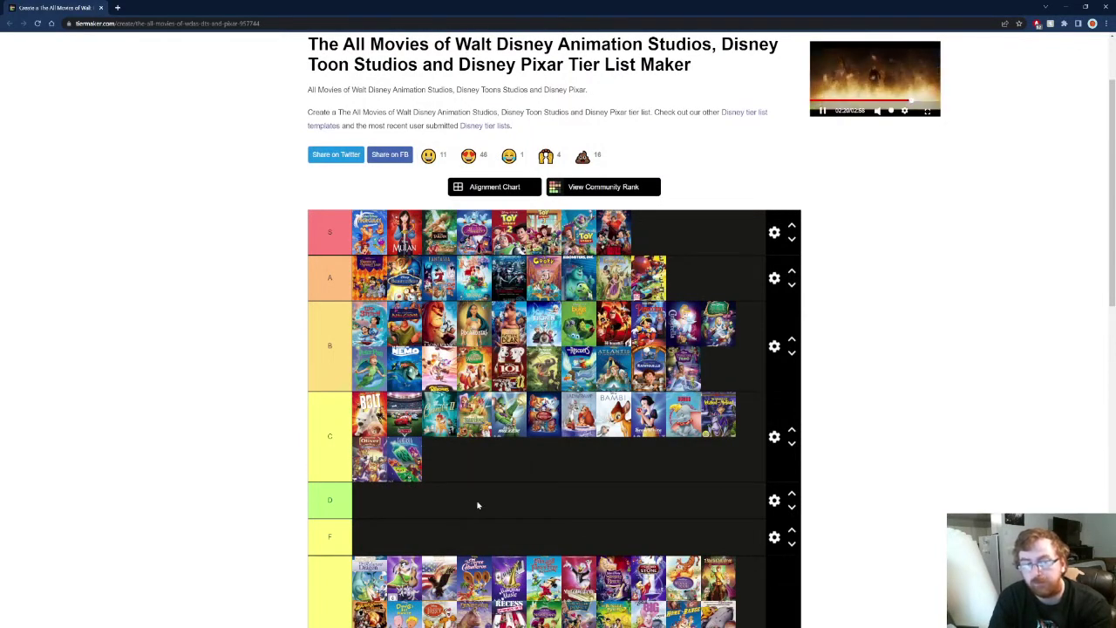
# Add Inside Out to the A tier and order it second in the row
pyautogui.scroll(-5, 472, 523)
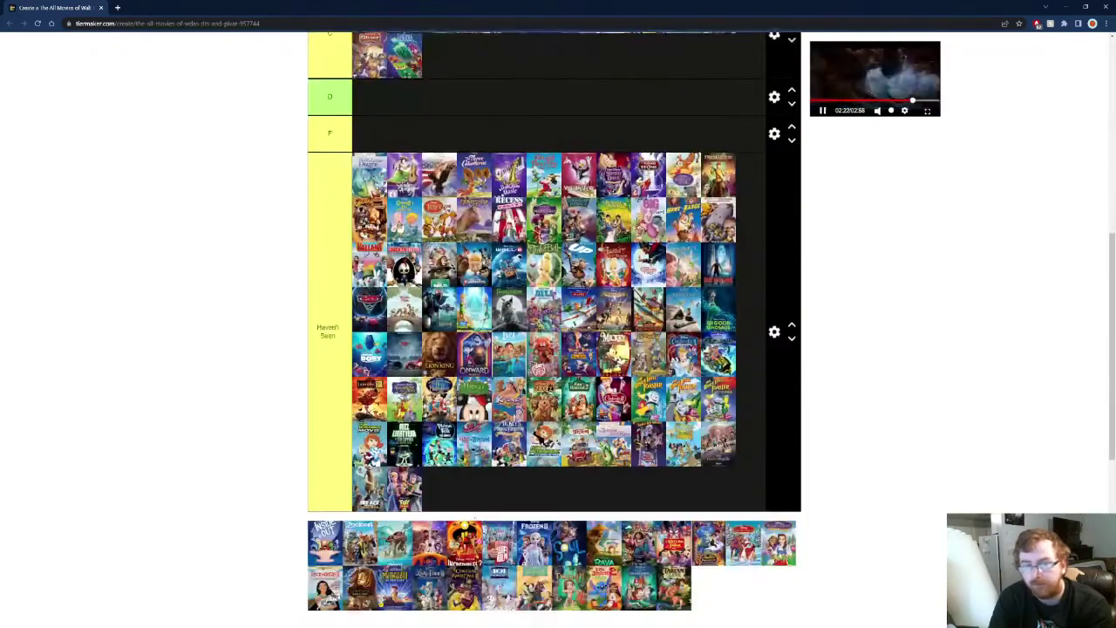
pyautogui.scroll(6, 354, 481)
pyautogui.moveTo(316, 541); pyautogui.dragTo(441, 385)
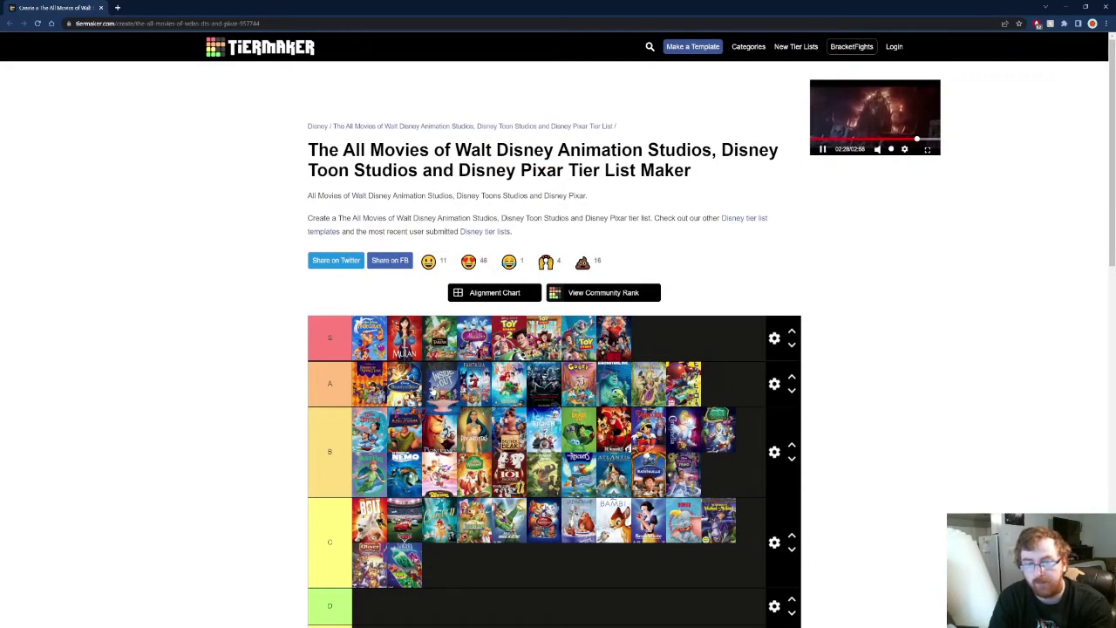
pyautogui.moveTo(440, 385); pyautogui.dragTo(406, 385)
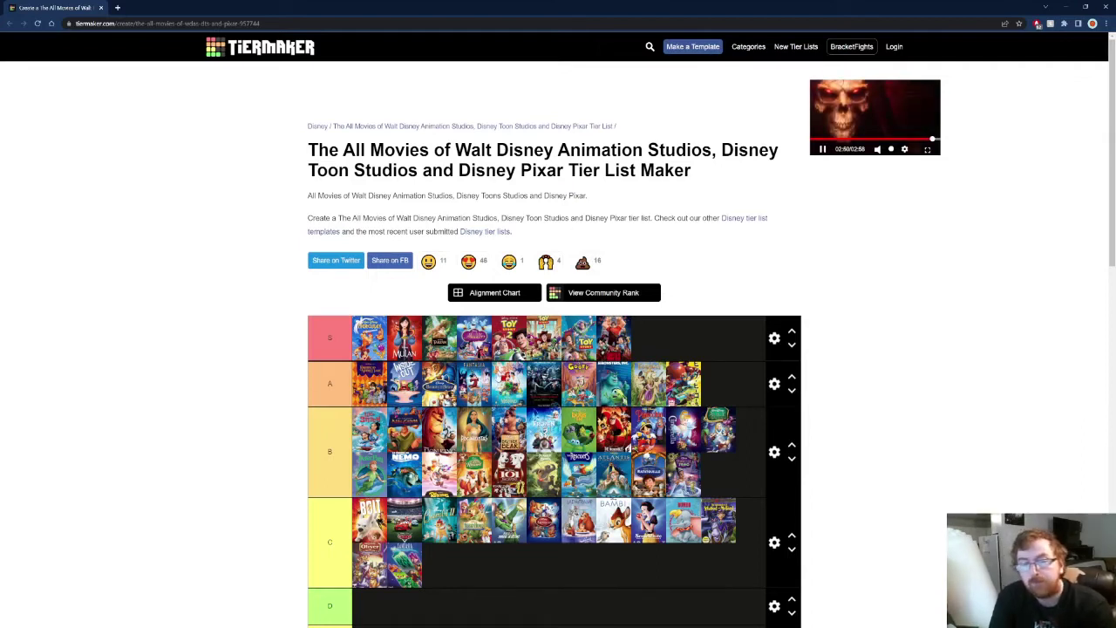
# Add Zootopia to the end of the A tier, and place Moana first in the B tier
pyautogui.scroll(-3, 488, 205)
pyautogui.scroll(2, 450, 351)
pyautogui.scroll(-10, 449, 350)
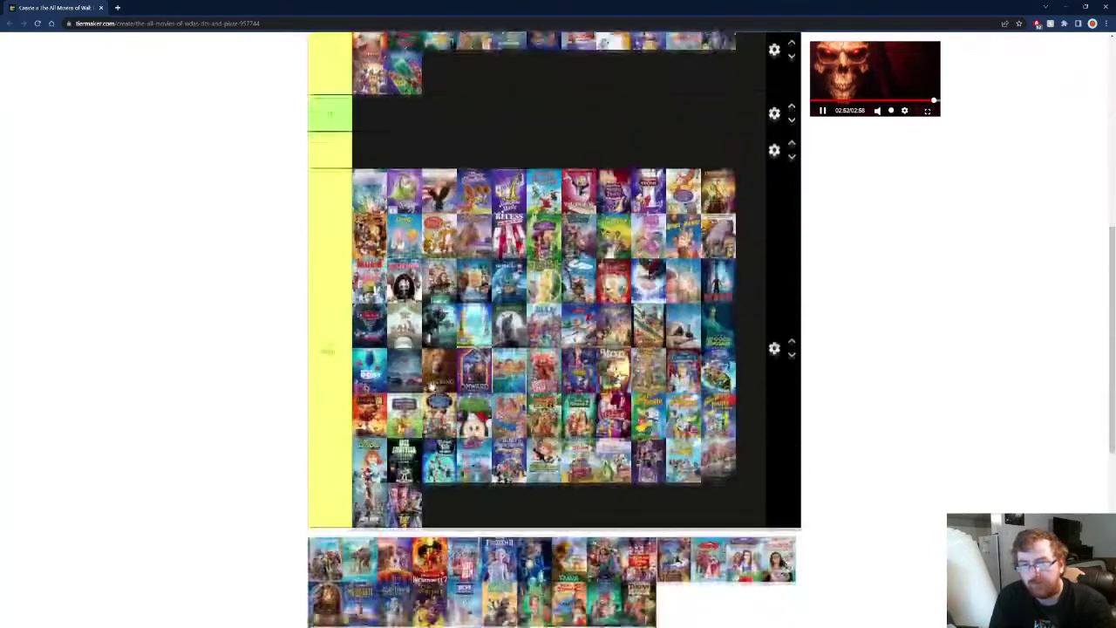
pyautogui.moveTo(327, 380); pyautogui.dragTo(325, 293)
pyautogui.scroll(8, 322, 274)
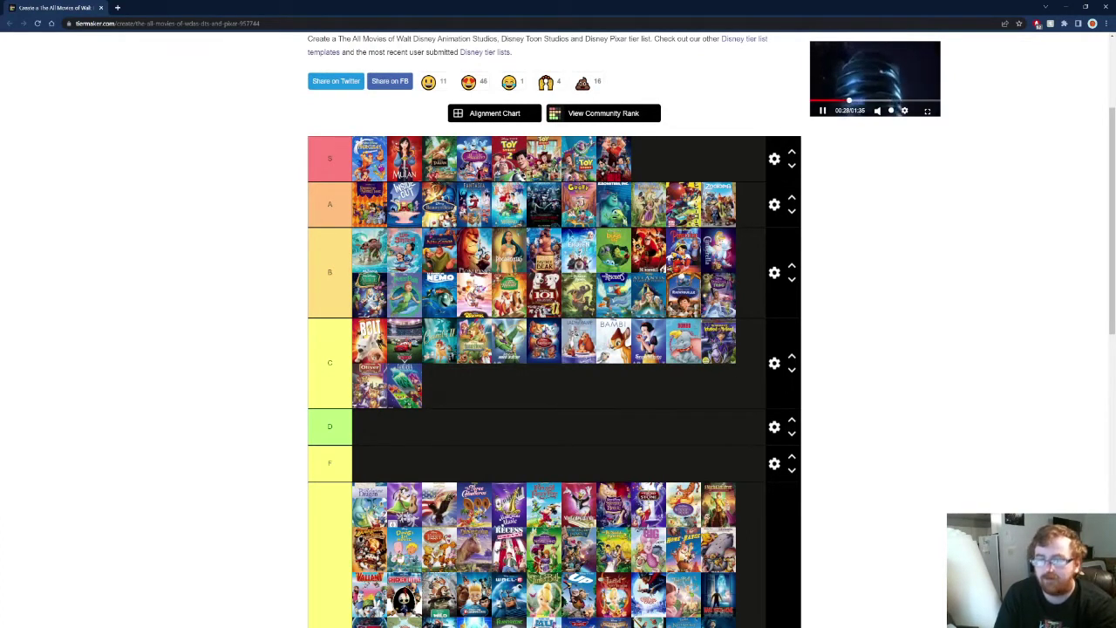
# Add Coco to the end of the S tier, and place Incredibles 2 between The Incredibles and Pinocchio in the B tier
pyautogui.scroll(-6, 395, 307)
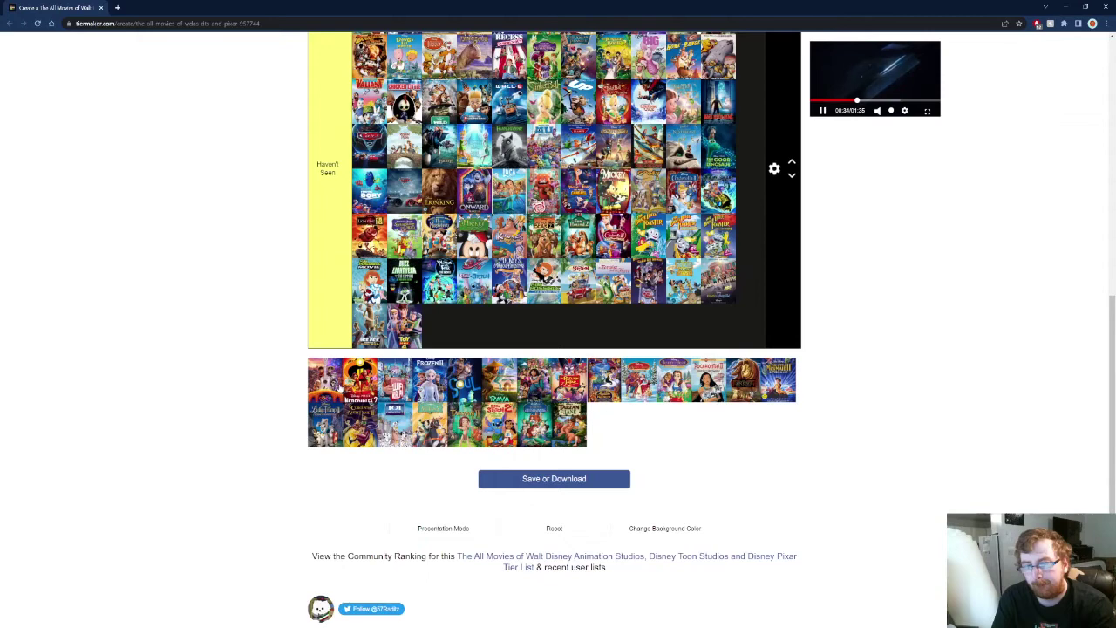
pyautogui.scroll(10, 719, 219)
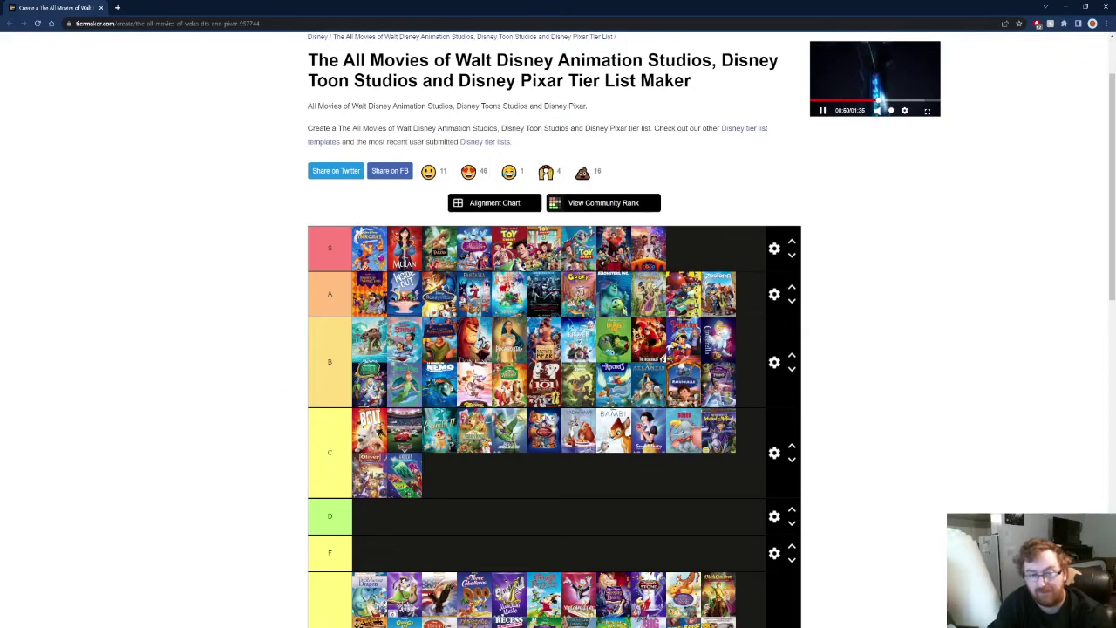
pyautogui.scroll(-6, 314, 415)
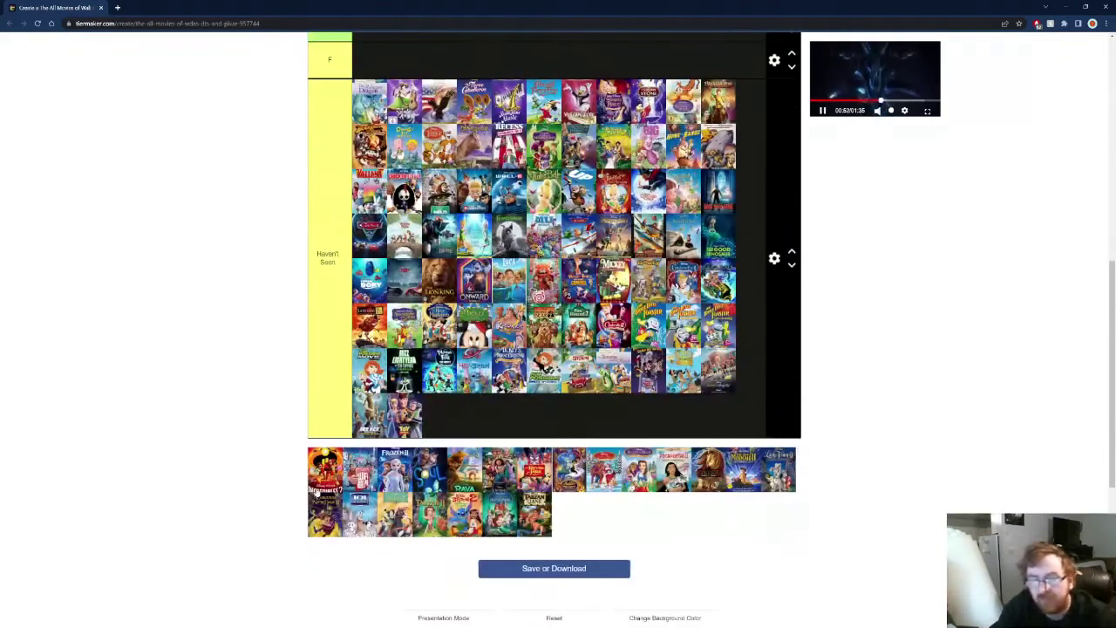
pyautogui.moveTo(317, 493); pyautogui.dragTo(641, 214)
pyautogui.scroll(4, 375, 462)
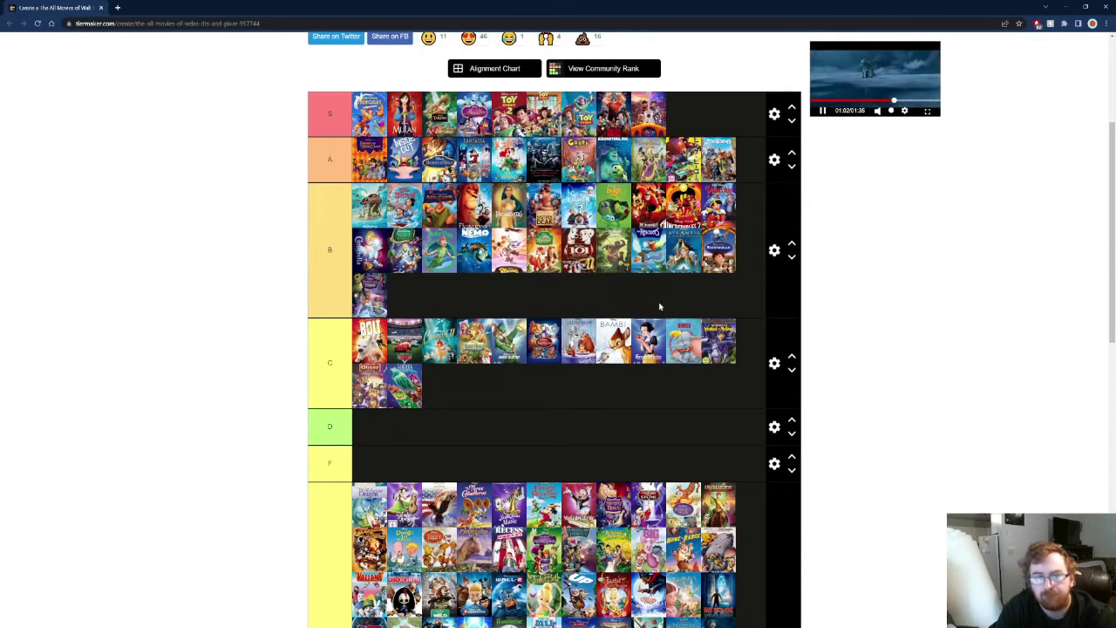
# Place Ralph Breaks the Internet in the A tier, directly ahead of The Little Mermaid
pyautogui.scroll(-3, 659, 306)
pyautogui.scroll(3, 724, 471)
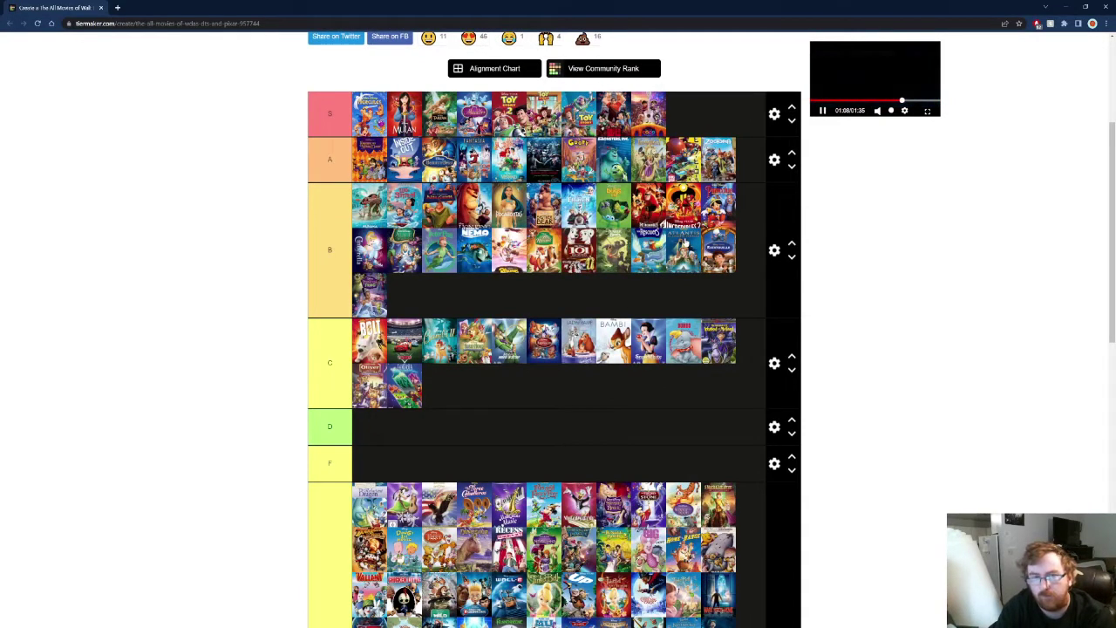
pyautogui.scroll(-7, 663, 282)
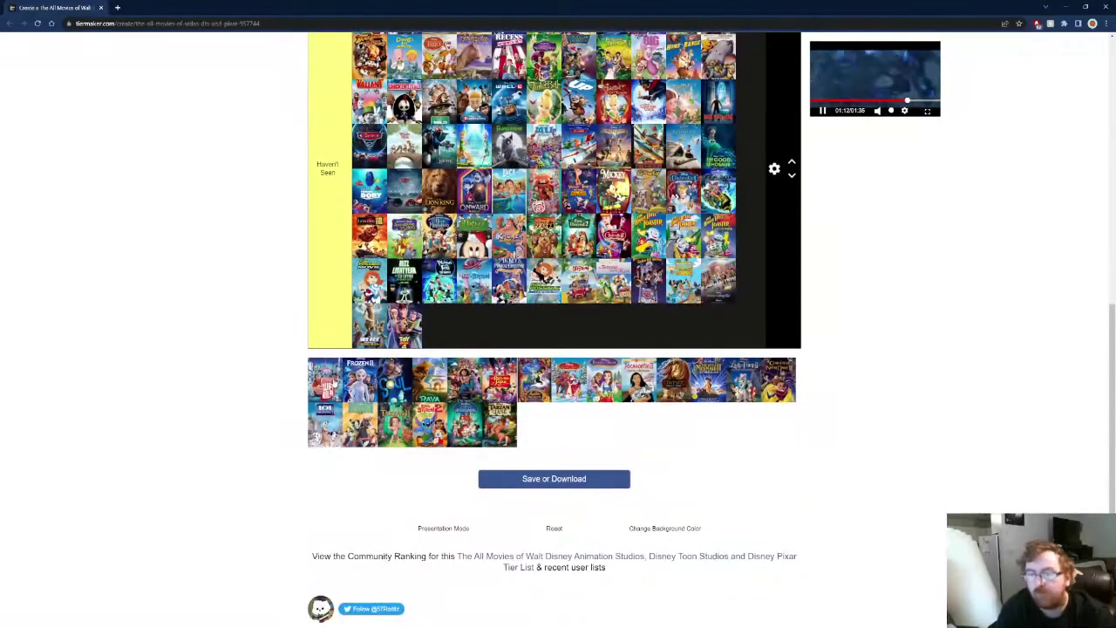
pyautogui.moveTo(334, 390); pyautogui.dragTo(516, 185)
pyautogui.scroll(6, 375, 357)
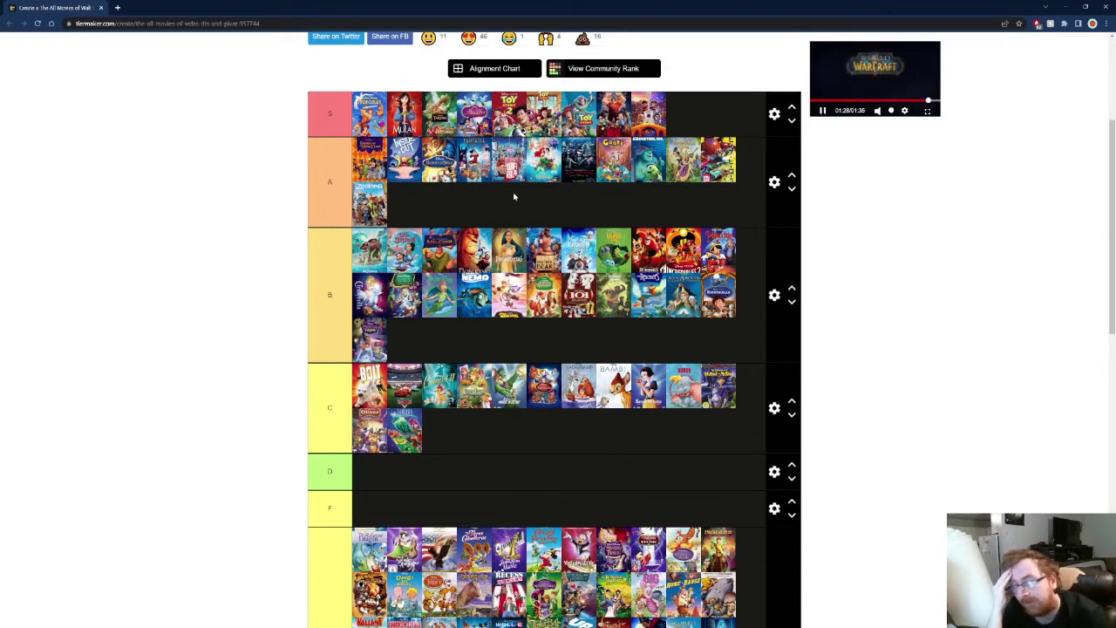
# Place Frozen II third in the B tier
pyautogui.scroll(-5, 523, 193)
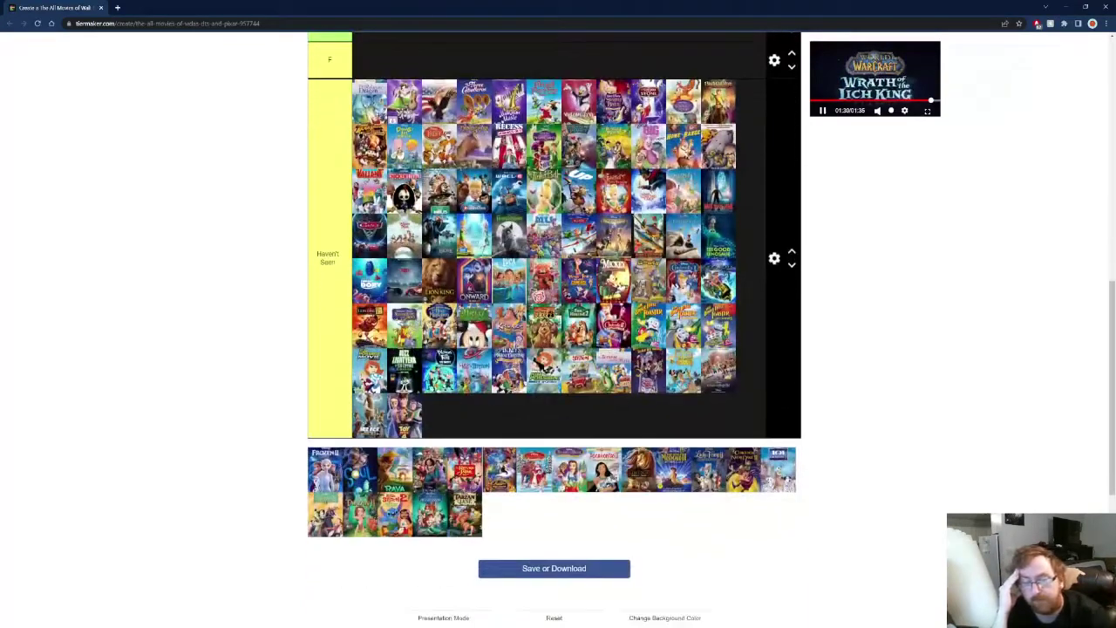
pyautogui.moveTo(324, 471); pyautogui.dragTo(368, 416)
pyautogui.scroll(5, 396, 358)
pyautogui.moveTo(397, 358); pyautogui.dragTo(452, 384)
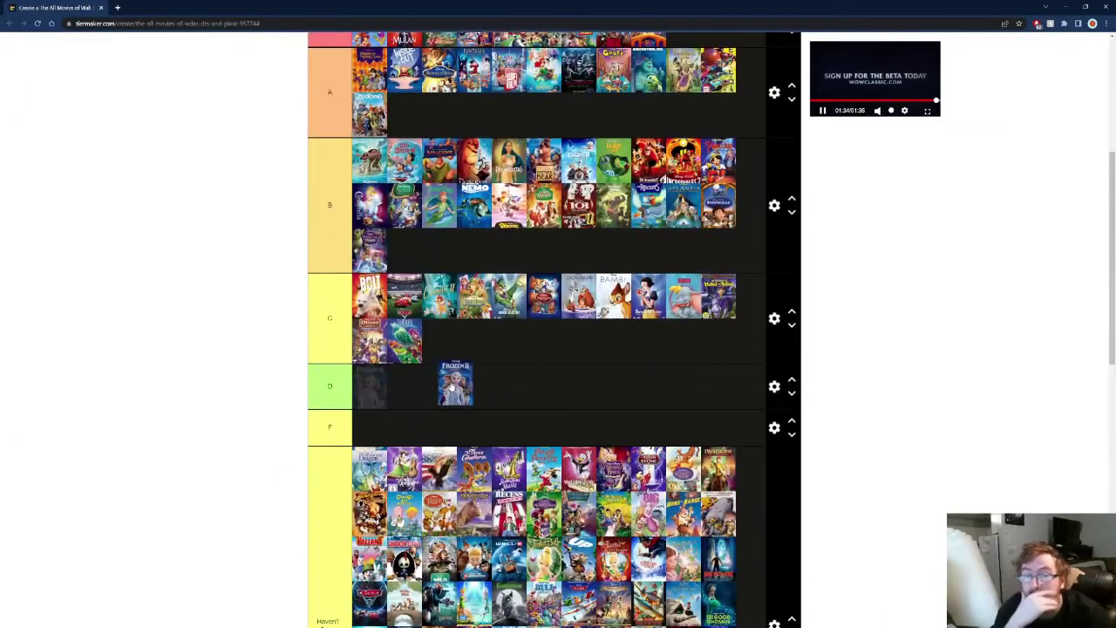
pyautogui.moveTo(453, 386); pyautogui.dragTo(450, 166)
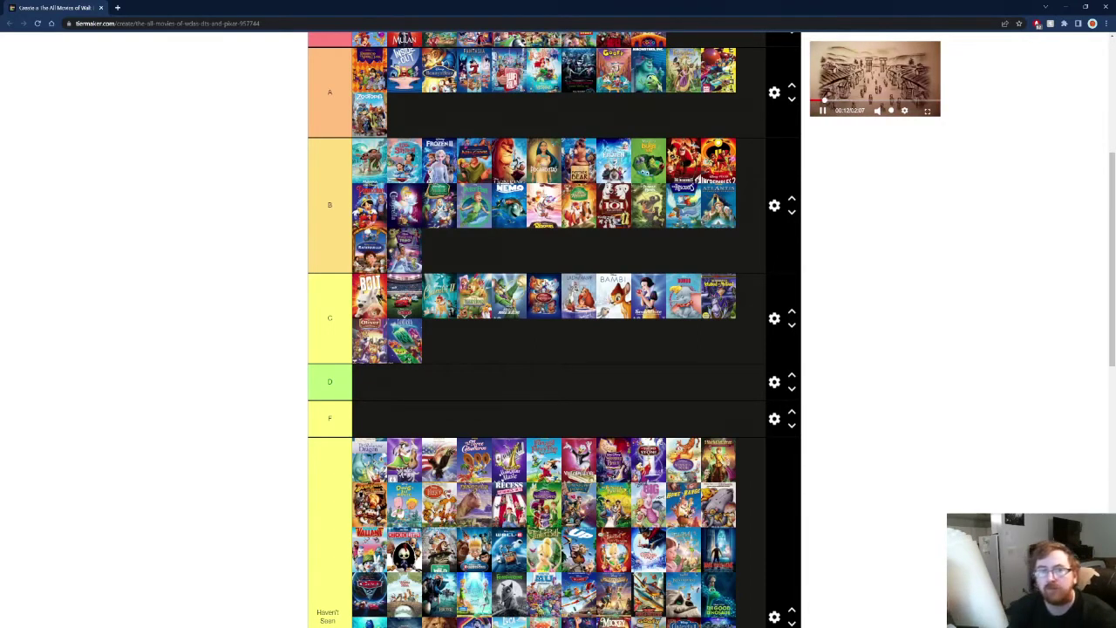
# Place Soul in the B tier, directly ahead of Finding Nemo
pyautogui.scroll(-5, 551, 199)
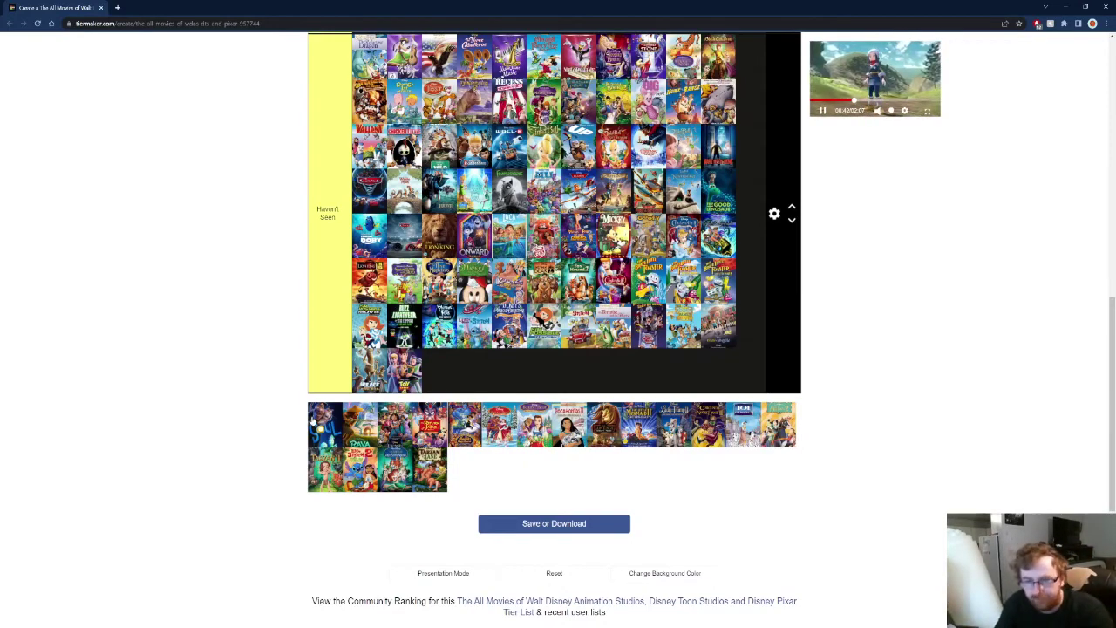
pyautogui.moveTo(311, 421); pyautogui.dragTo(517, 244)
pyautogui.scroll(5, 303, 379)
pyautogui.scroll(1, 302, 384)
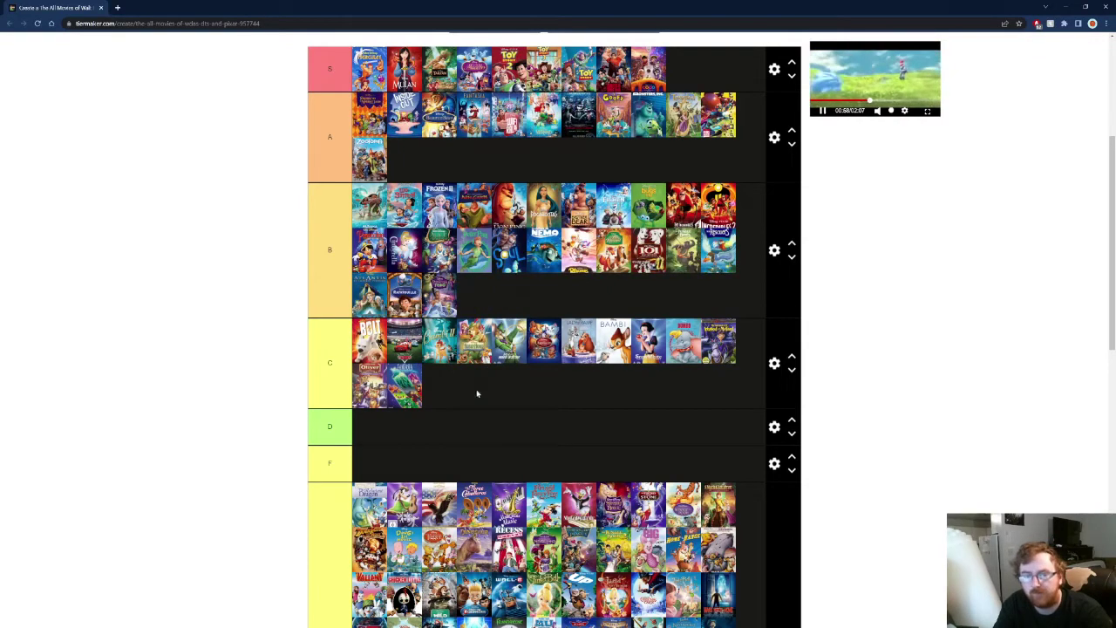
# Add Raya and the Last Dragon to the end of the A tier, and place Encanto right after The Little Mermaid in that tier
pyautogui.scroll(-5, 477, 419)
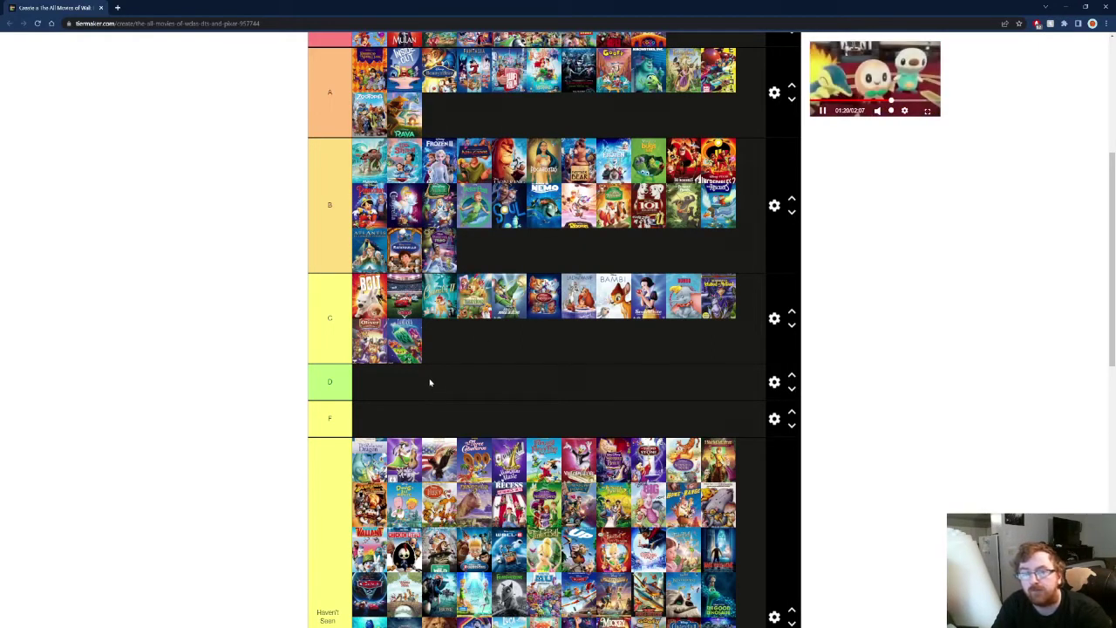
pyautogui.scroll(-3, 427, 378)
pyautogui.moveTo(324, 550); pyautogui.dragTo(285, 473)
pyautogui.scroll(5, 291, 477)
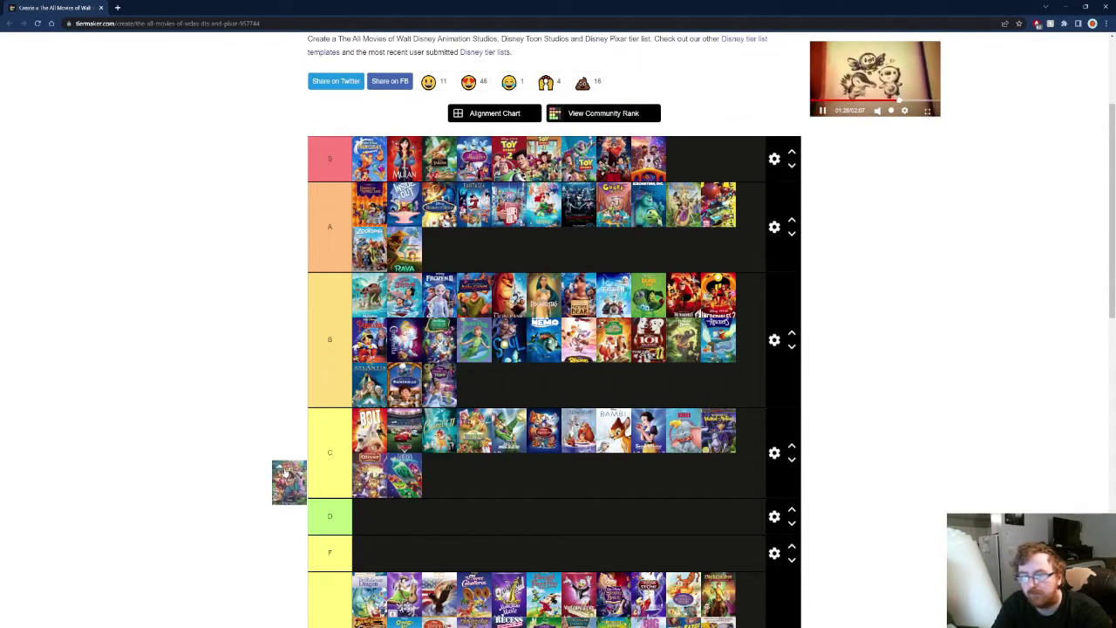
pyautogui.moveTo(285, 473); pyautogui.dragTo(580, 200)
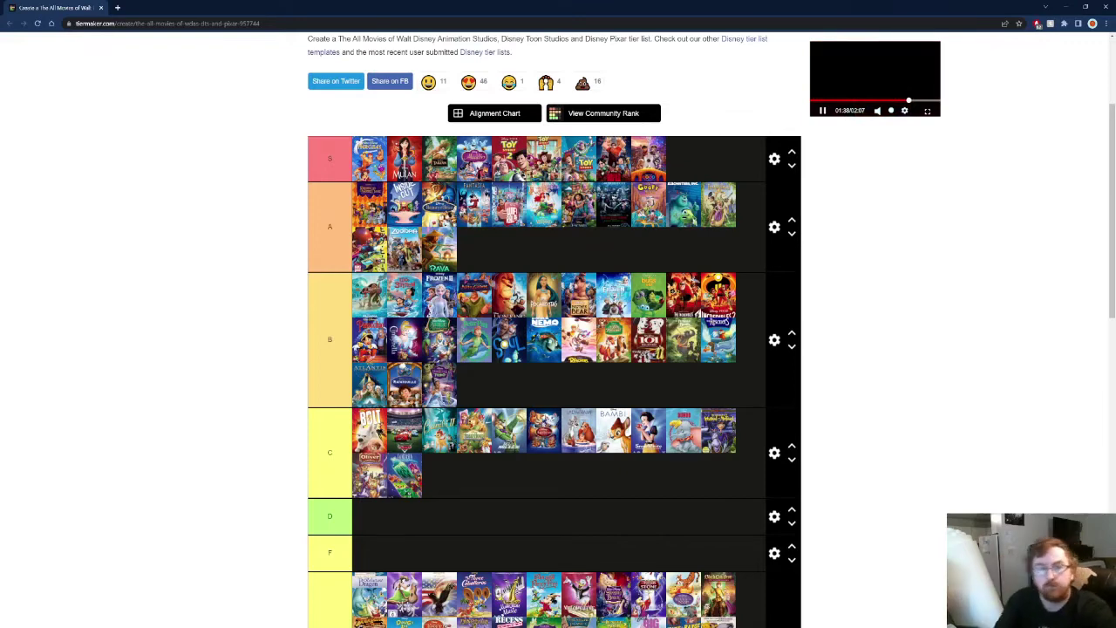
# Place The Return of Jafar in the C tier, directly after Cars
pyautogui.scroll(-5, 499, 321)
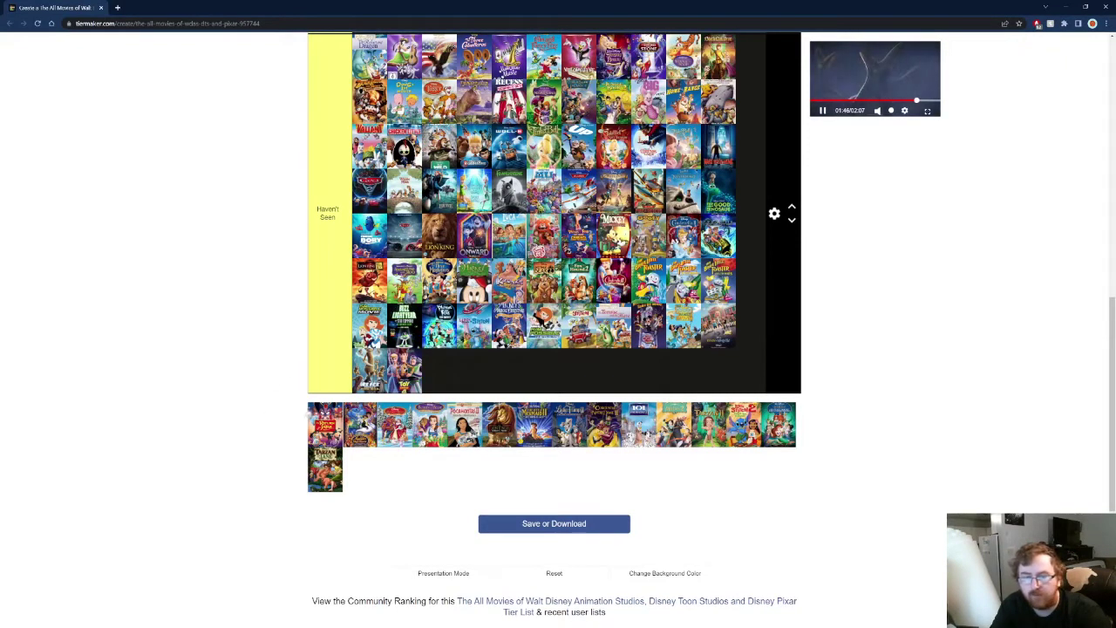
pyautogui.moveTo(332, 406); pyautogui.dragTo(326, 399)
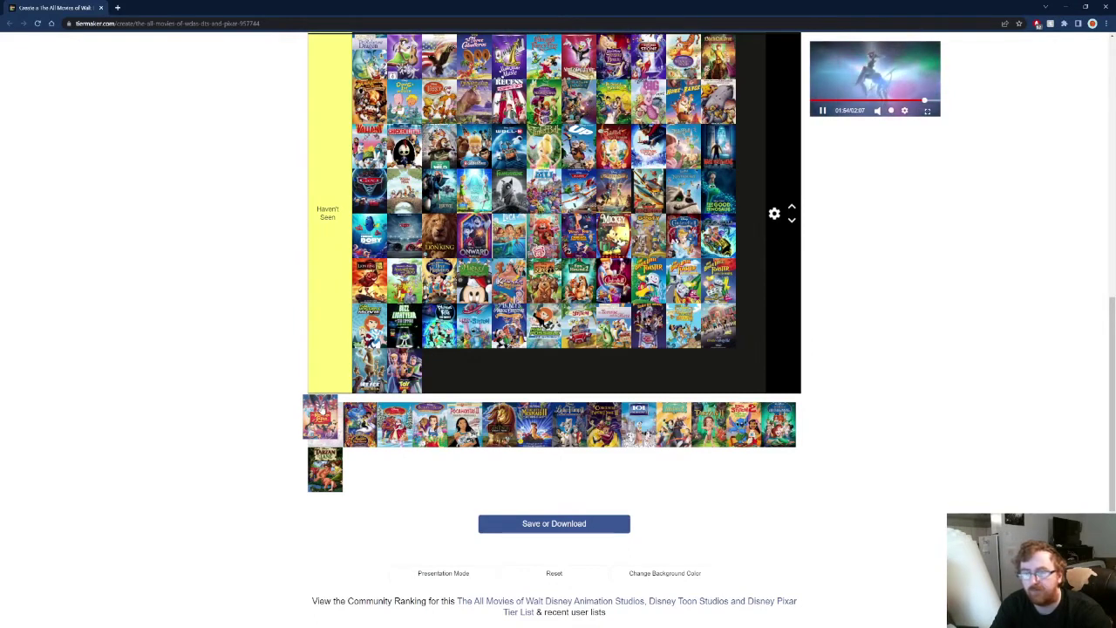
pyautogui.scroll(4, 325, 397)
pyautogui.moveTo(326, 399); pyautogui.dragTo(320, 394)
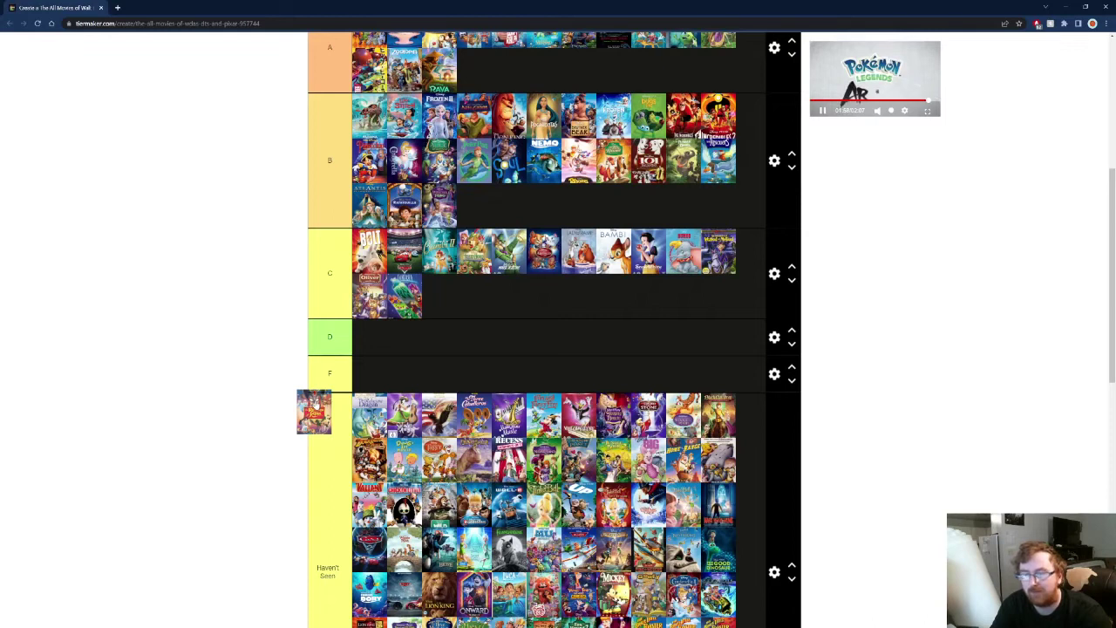
pyautogui.moveTo(314, 412); pyautogui.dragTo(478, 249)
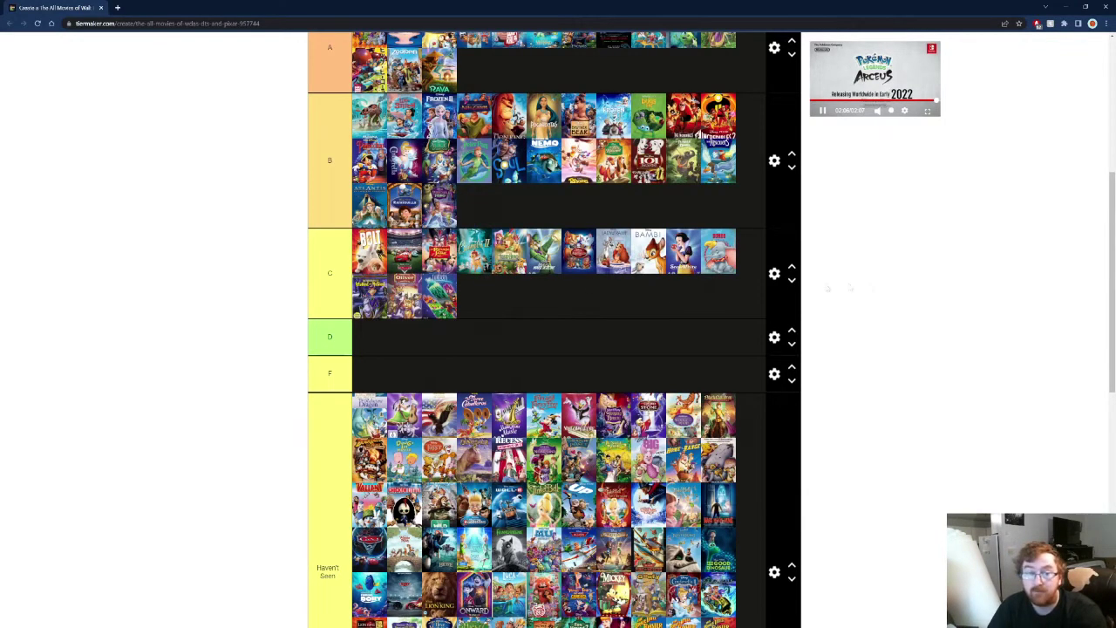
# Place Aladdin and the King of Thieves first in the B tier, ahead of all other films there
pyautogui.scroll(-4, 555, 349)
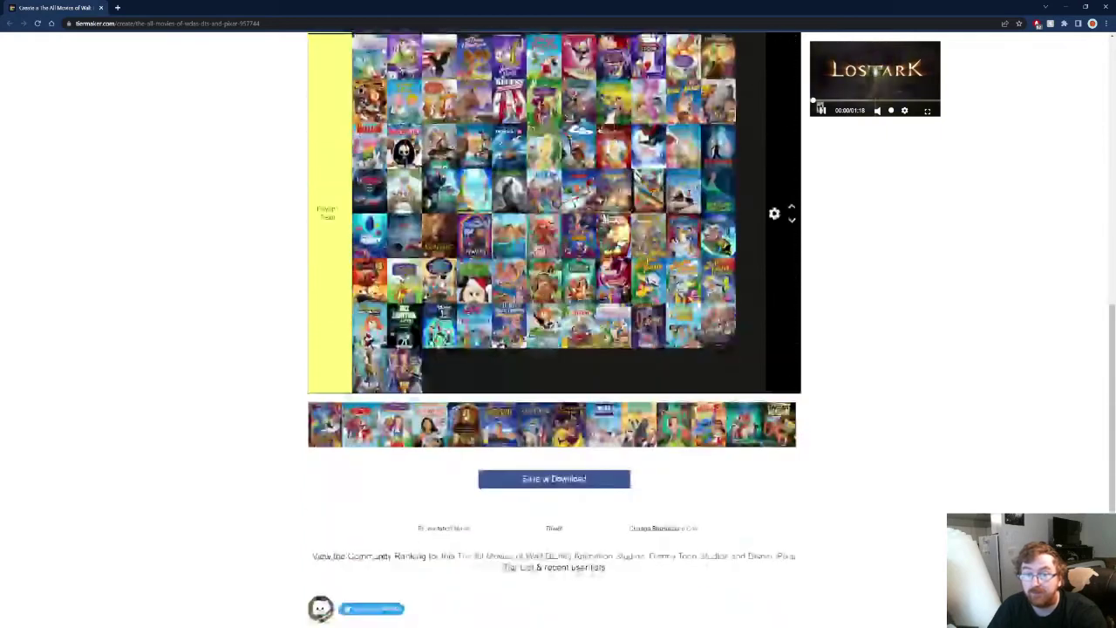
pyautogui.moveTo(324, 425); pyautogui.dragTo(332, 360)
pyautogui.scroll(5, 329, 330)
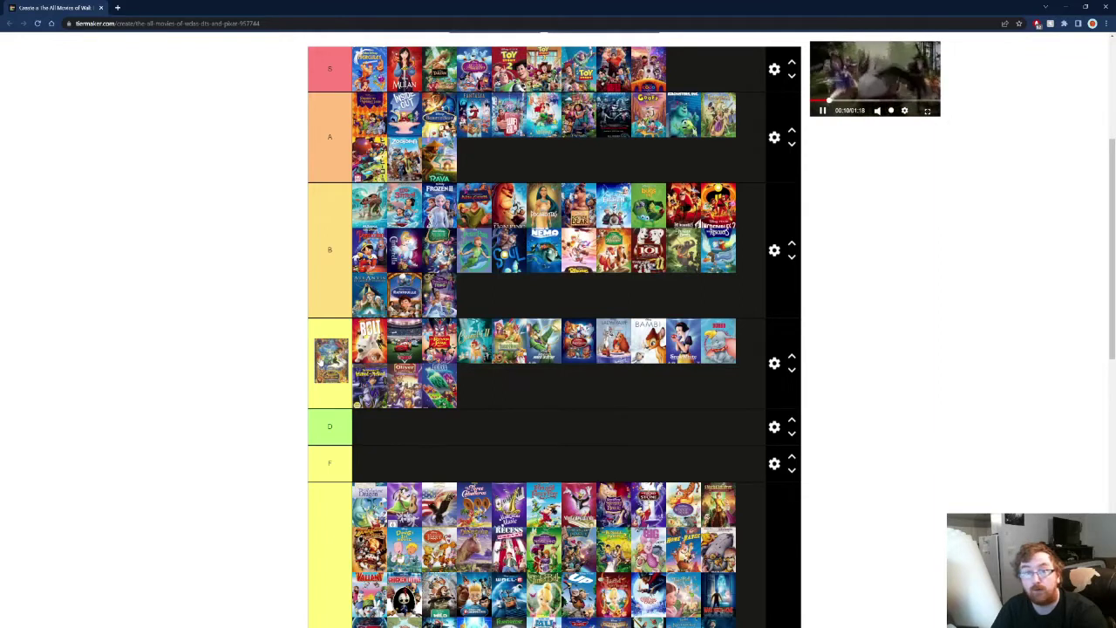
pyautogui.moveTo(332, 359); pyautogui.dragTo(505, 171)
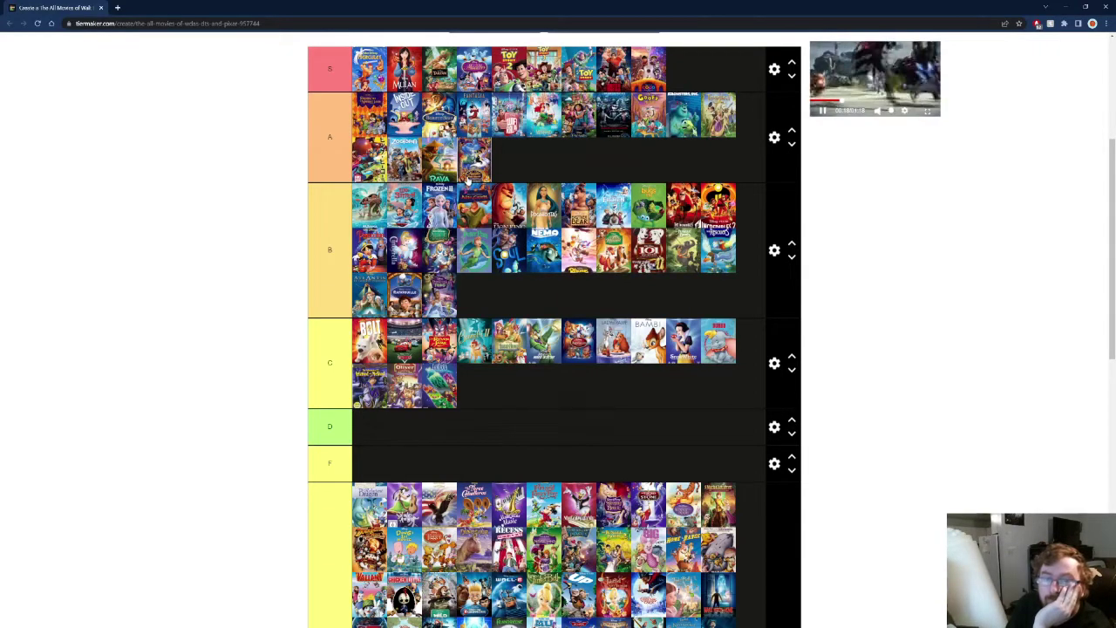
pyautogui.moveTo(471, 175); pyautogui.dragTo(381, 199)
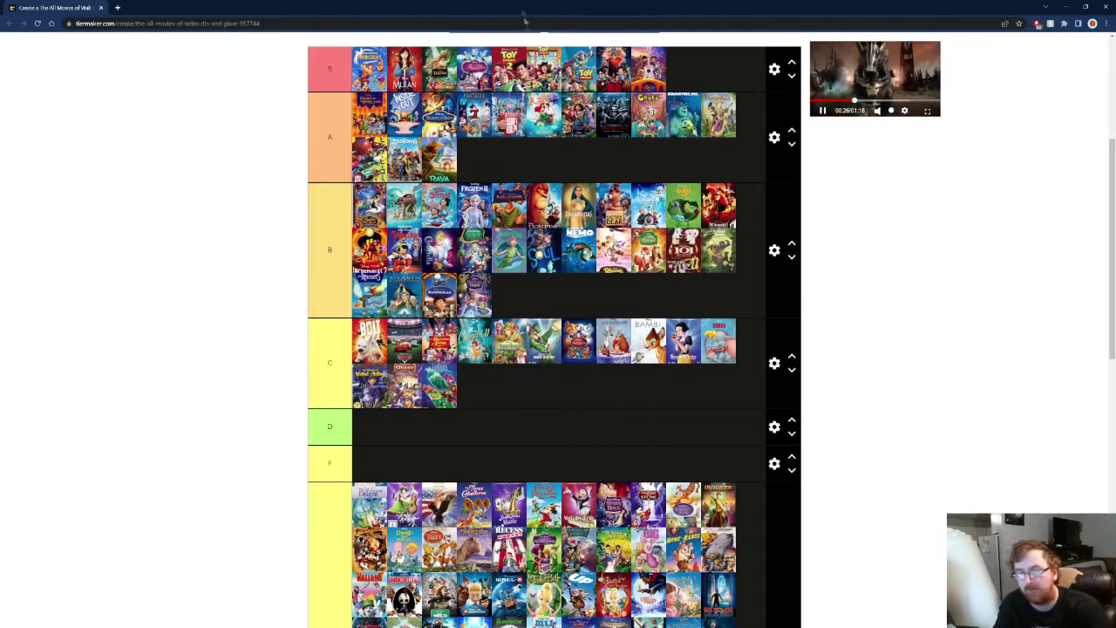
# Place Beauty and the Beast: The Enchanted Christmas fourth in the C tier, directly after The Return of Jafar
pyautogui.scroll(-5, 473, 140)
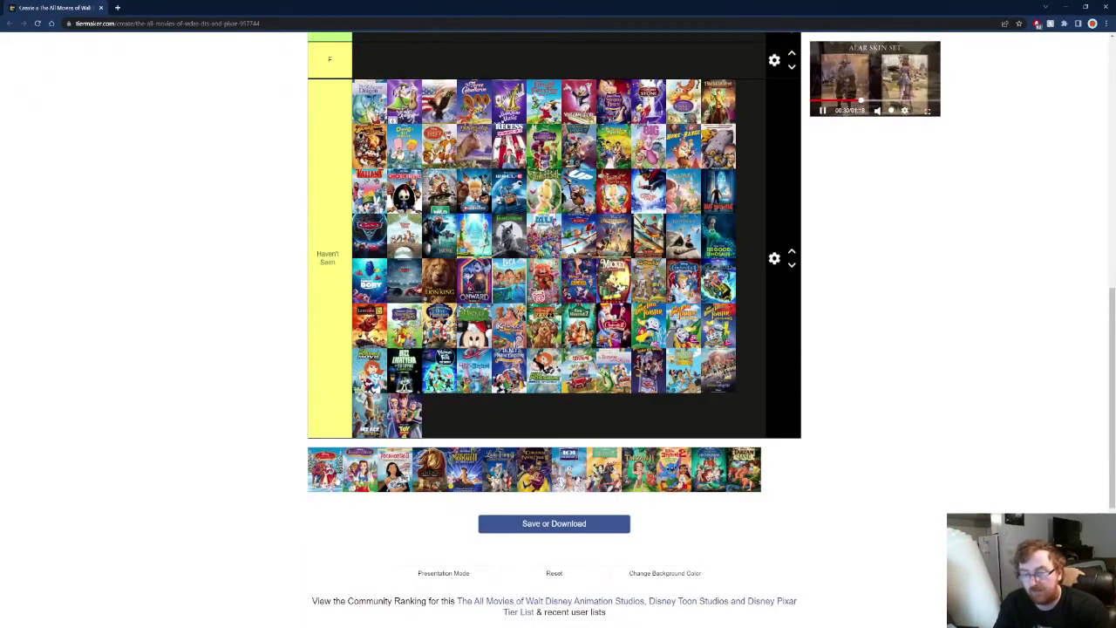
pyautogui.moveTo(335, 477); pyautogui.dragTo(331, 485)
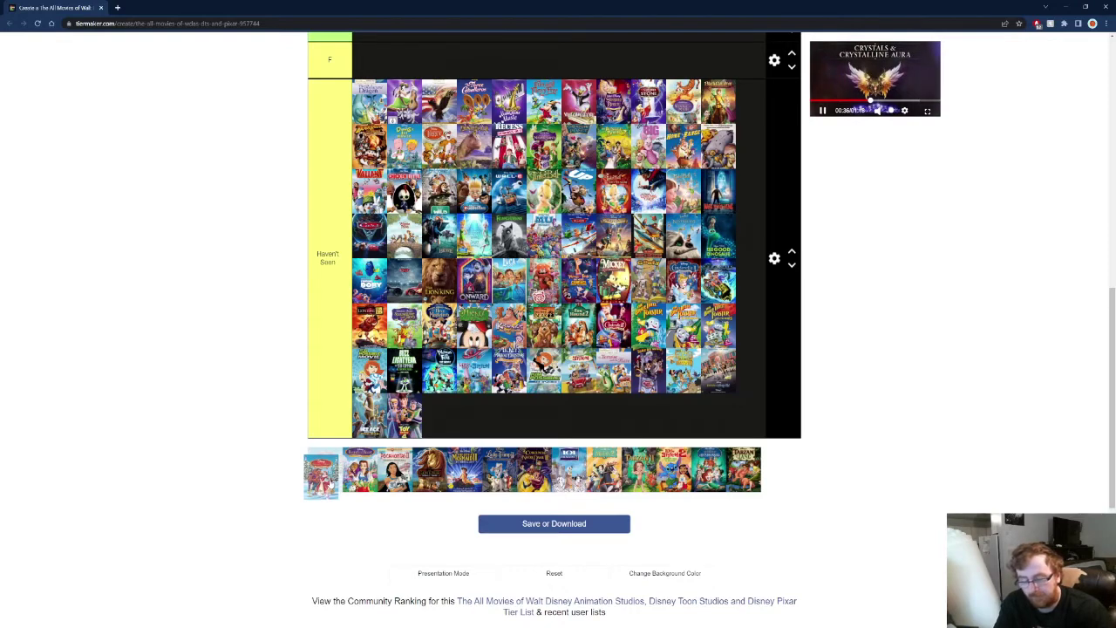
pyautogui.scroll(3, 320, 478)
pyautogui.moveTo(331, 485); pyautogui.dragTo(342, 336)
pyautogui.scroll(2, 321, 478)
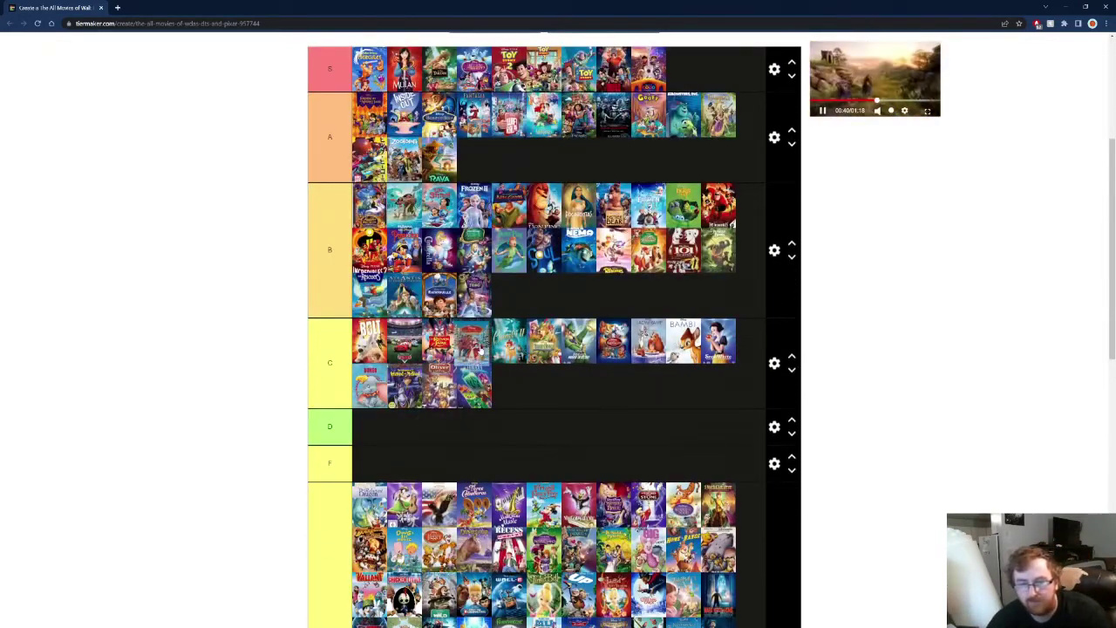
# Place Belle's Magical World in the empty D tier
pyautogui.scroll(-5, 332, 462)
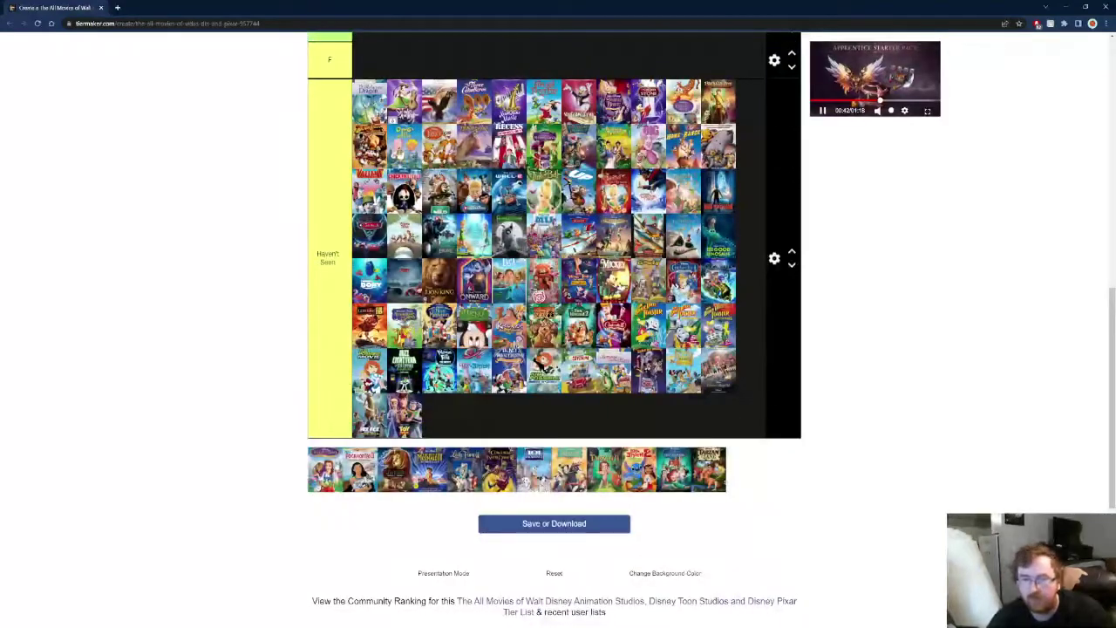
pyautogui.moveTo(329, 466); pyautogui.dragTo(251, 419)
pyautogui.scroll(4, 332, 441)
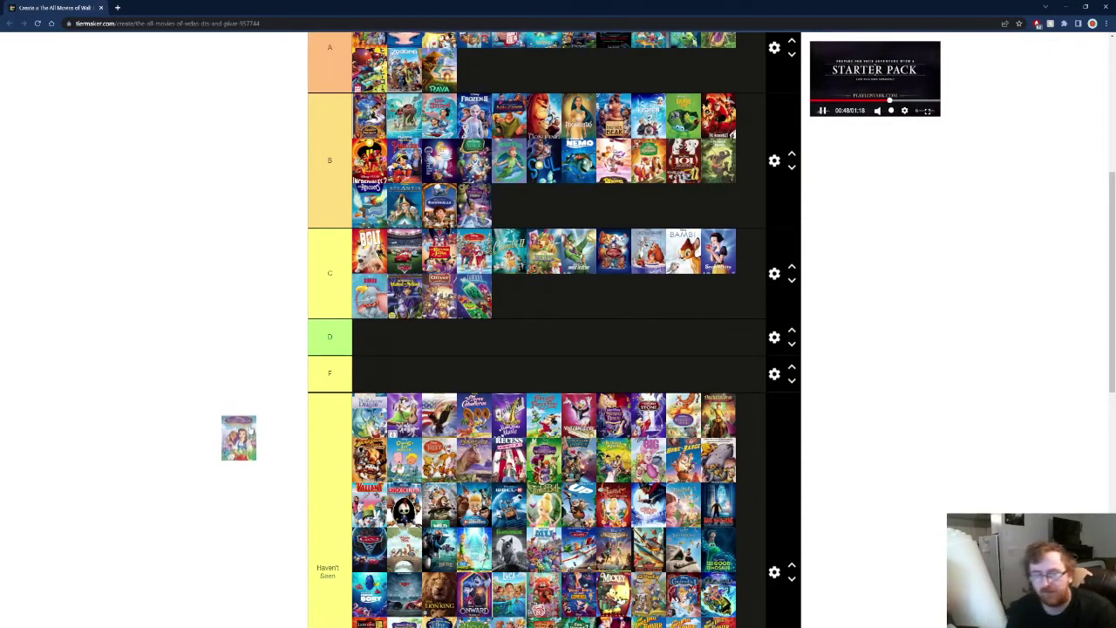
pyautogui.moveTo(239, 438); pyautogui.dragTo(395, 330)
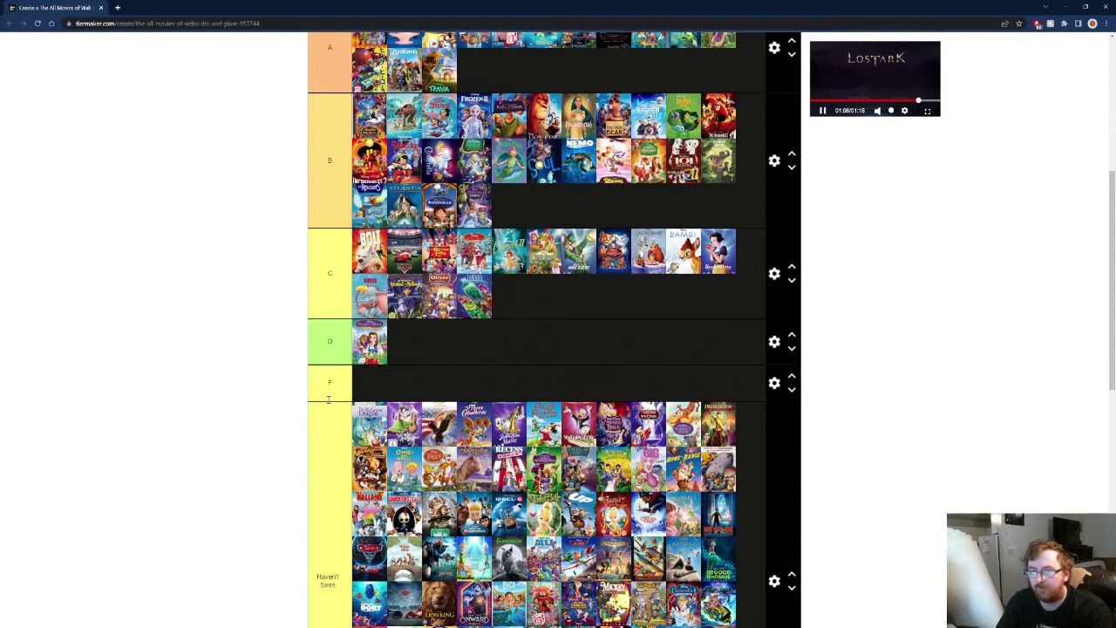
# Add Pocahontas II to the end of the C tier
pyautogui.scroll(-4, 329, 399)
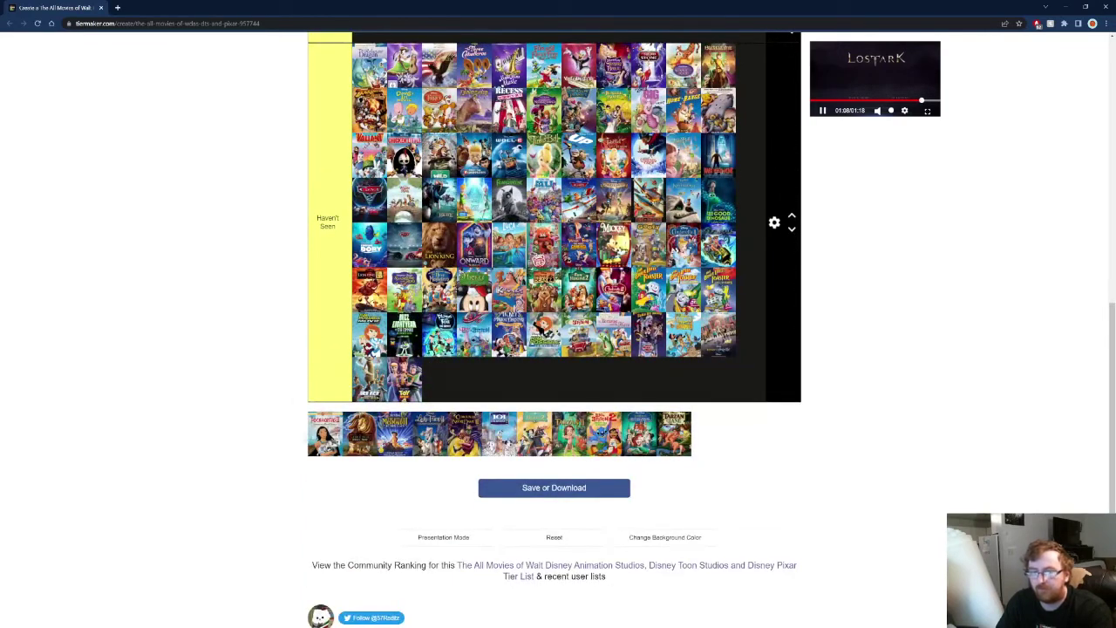
pyautogui.moveTo(325, 436); pyautogui.dragTo(274, 383)
pyautogui.scroll(3, 286, 424)
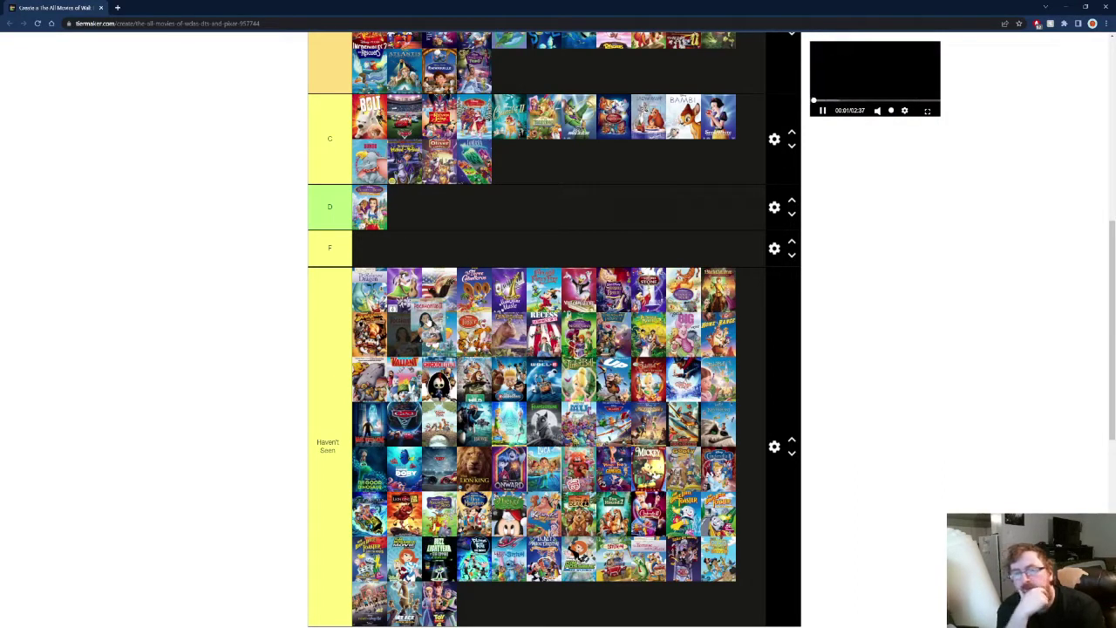
pyautogui.moveTo(429, 319); pyautogui.dragTo(523, 179)
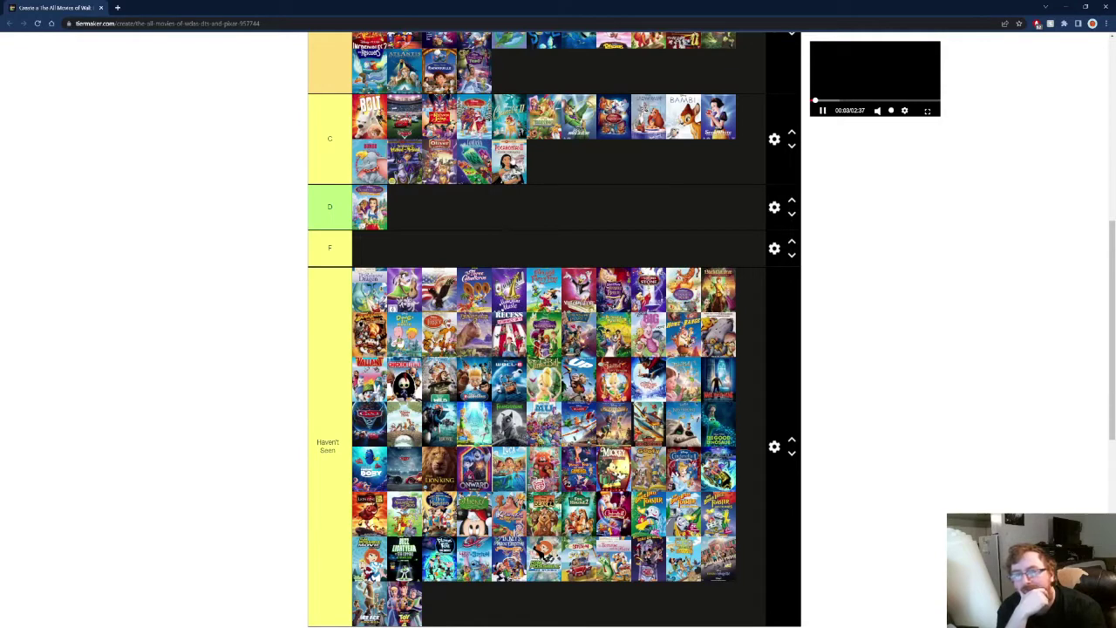
# Add The Lion King II: Simba's Pride to the end of the A tier, after Raya and the Last Dragon
pyautogui.scroll(-3, 345, 279)
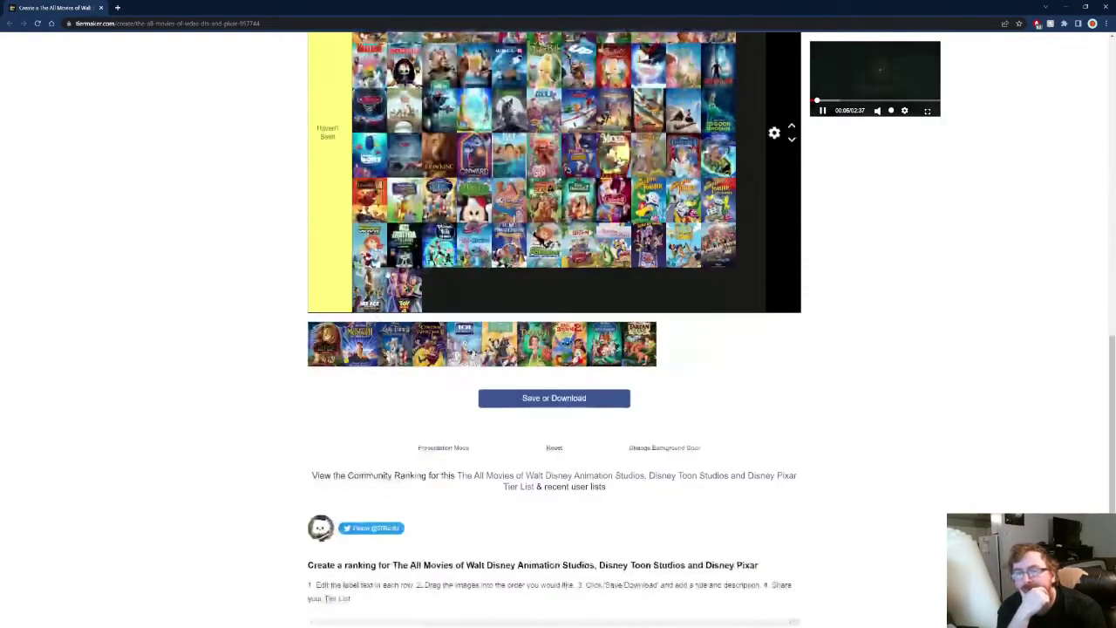
pyautogui.moveTo(328, 345); pyautogui.dragTo(330, 371)
pyautogui.scroll(5, 324, 300)
pyautogui.scroll(2, 326, 365)
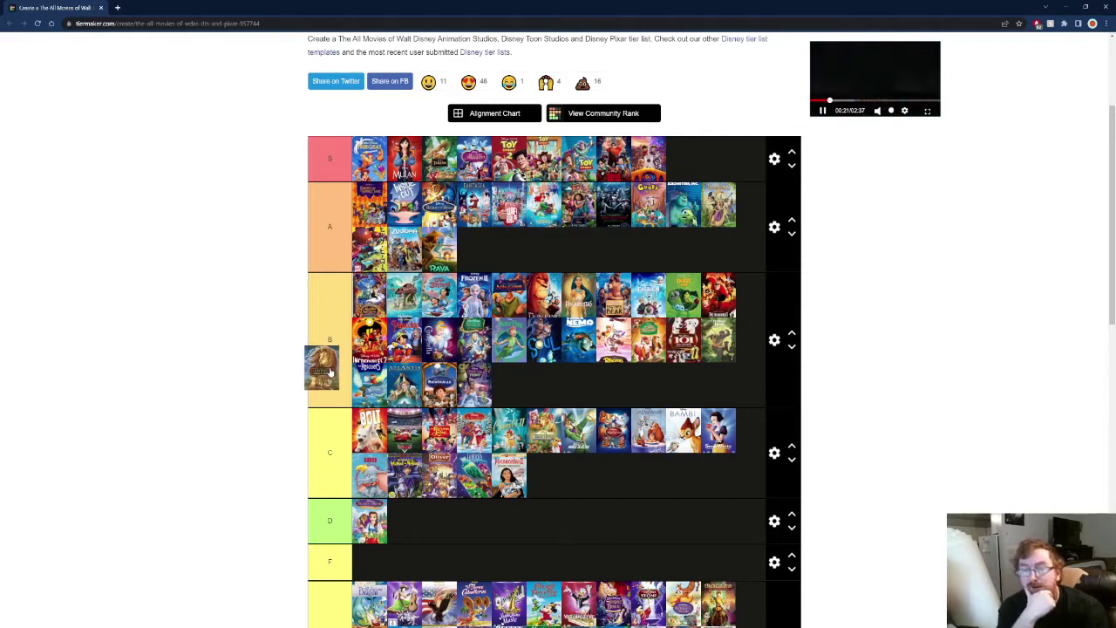
pyautogui.moveTo(330, 371); pyautogui.dragTo(328, 362)
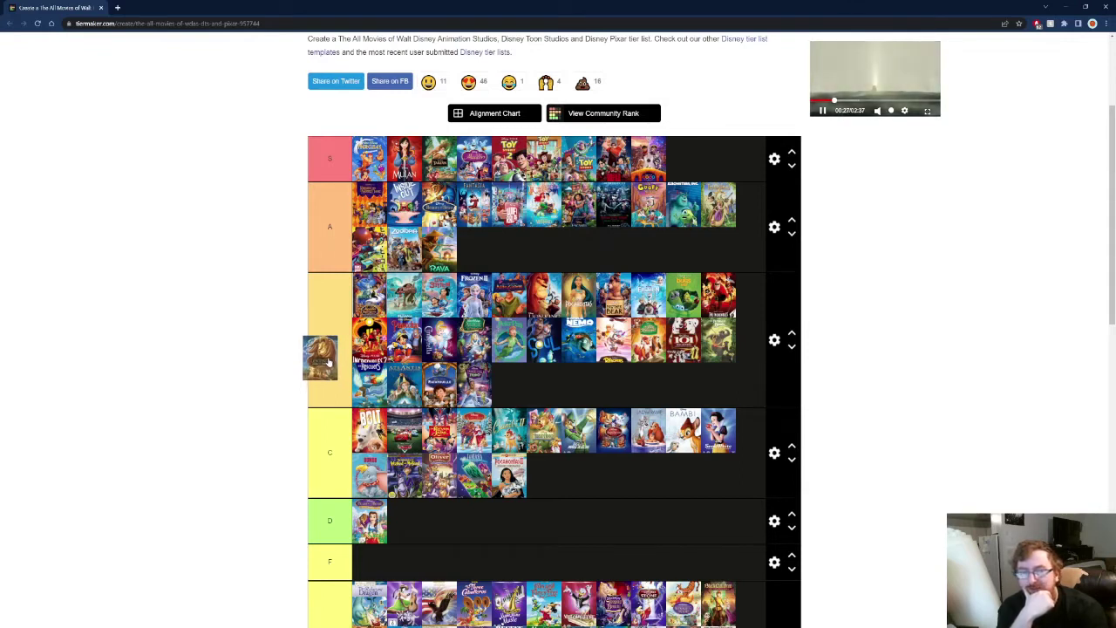
pyautogui.moveTo(328, 362); pyautogui.dragTo(531, 244)
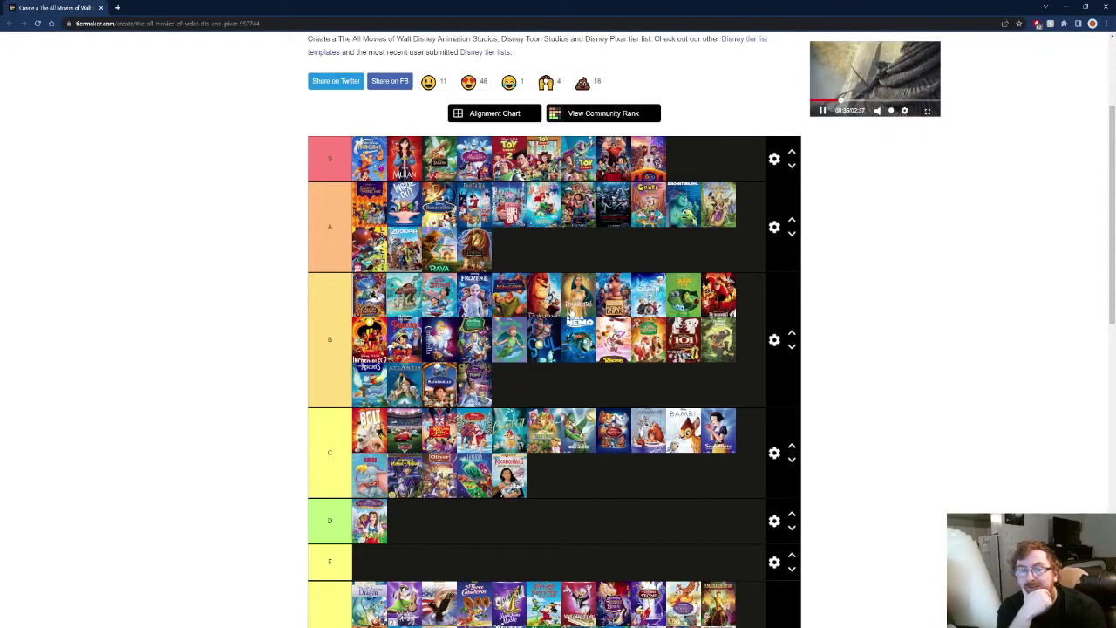
# Place Mulan II in the B tier, directly ahead of Soul
pyautogui.scroll(-6, 526, 307)
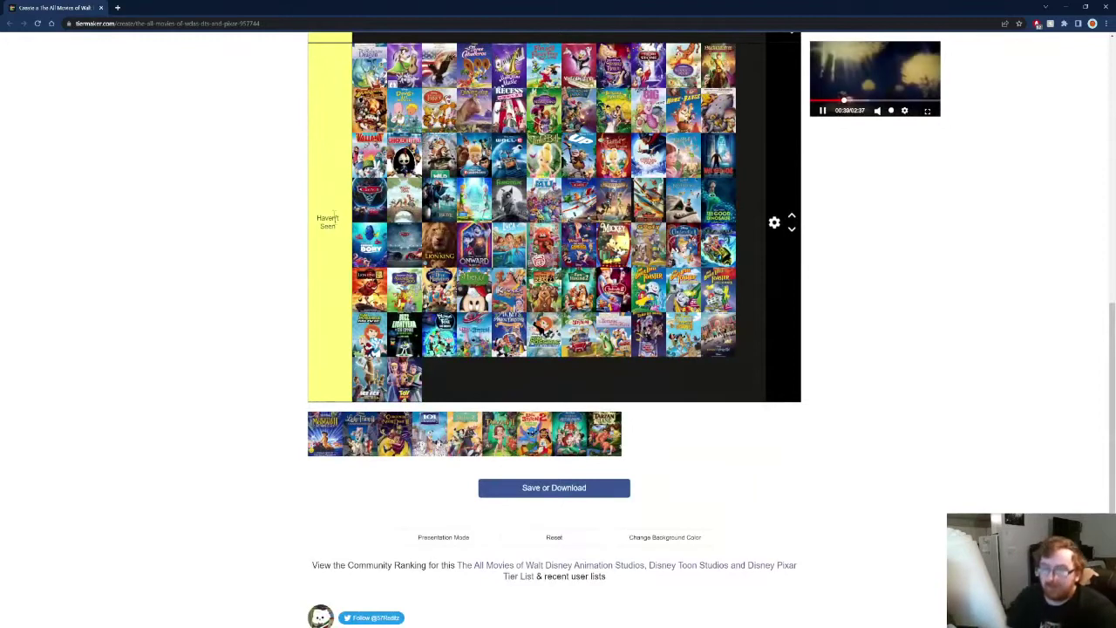
pyautogui.moveTo(328, 422); pyautogui.dragTo(211, 306)
pyautogui.scroll(5, 314, 380)
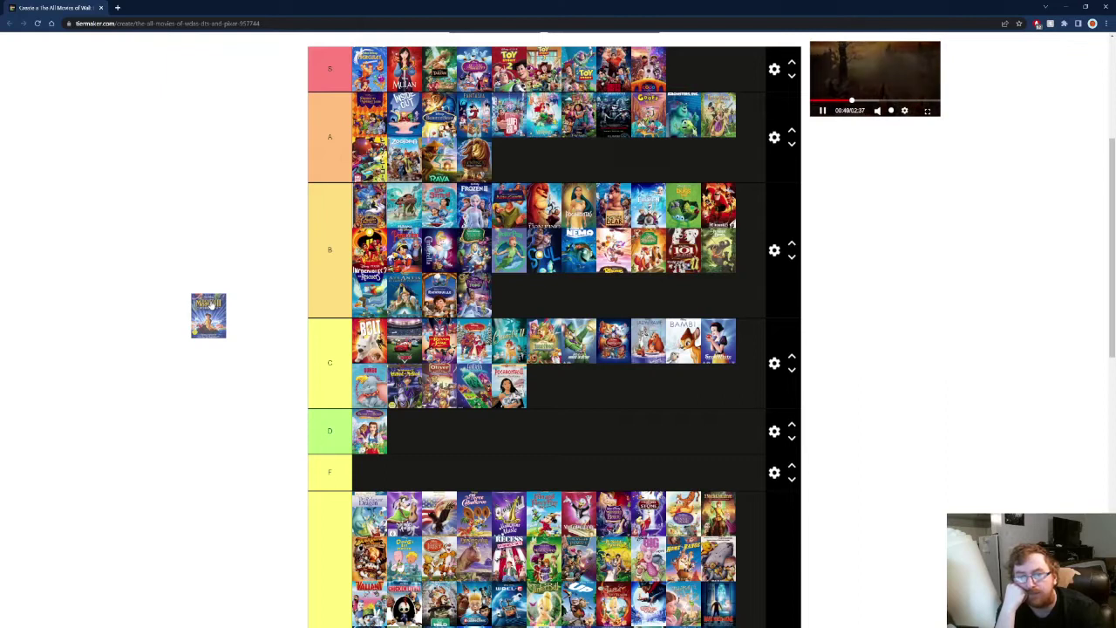
pyautogui.moveTo(211, 306); pyautogui.dragTo(211, 302)
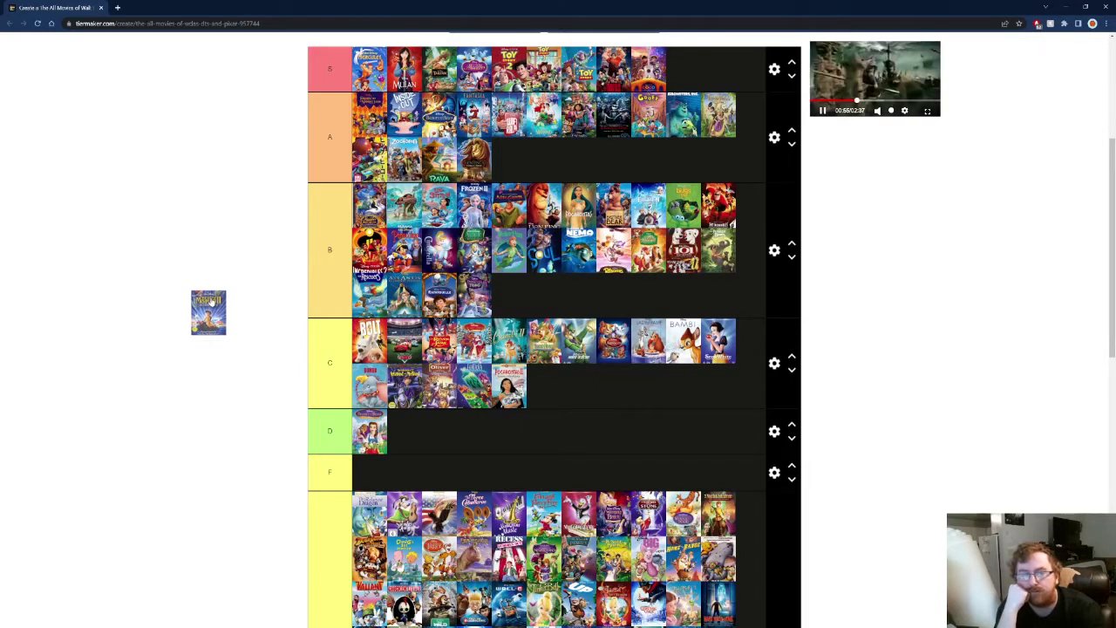
pyautogui.moveTo(211, 305); pyautogui.dragTo(212, 295)
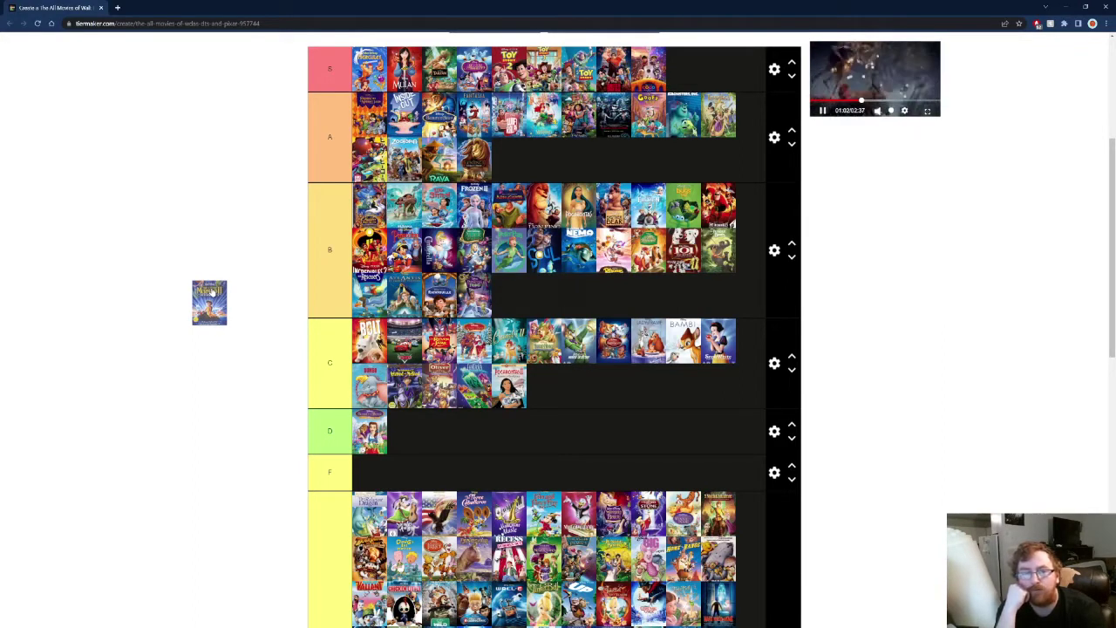
pyautogui.moveTo(211, 297); pyautogui.dragTo(544, 251)
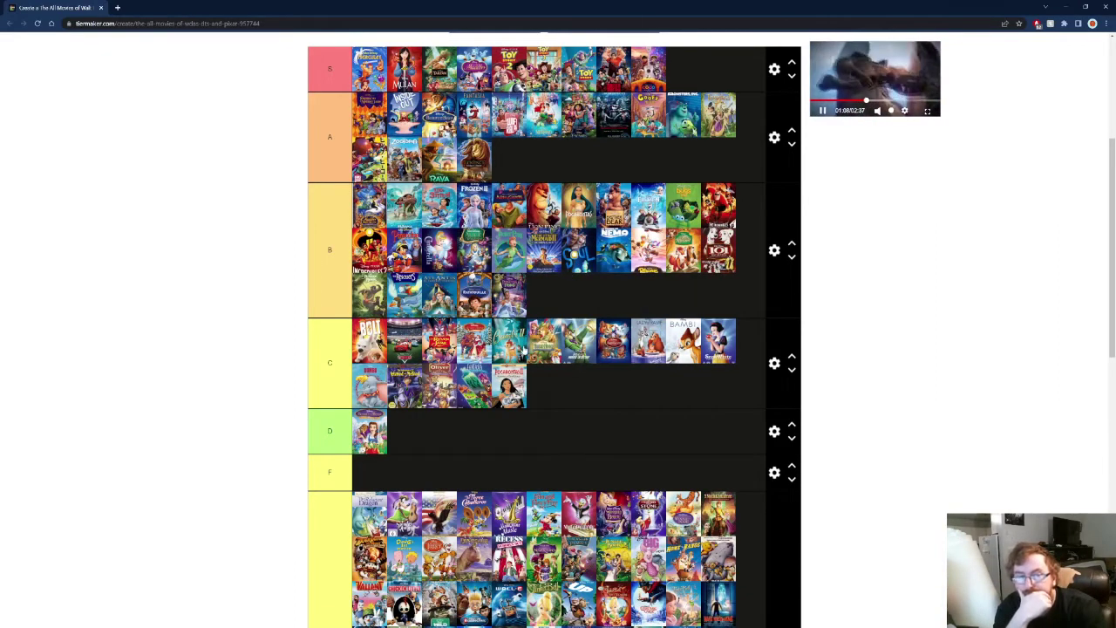
# Move Bolt from the C tier to the end of the B tier, and place Lady and the Tramp II directly after it
pyautogui.scroll(-5, 543, 307)
pyautogui.moveTo(328, 493); pyautogui.dragTo(393, 302)
pyautogui.scroll(3, 307, 458)
pyautogui.scroll(2, 298, 456)
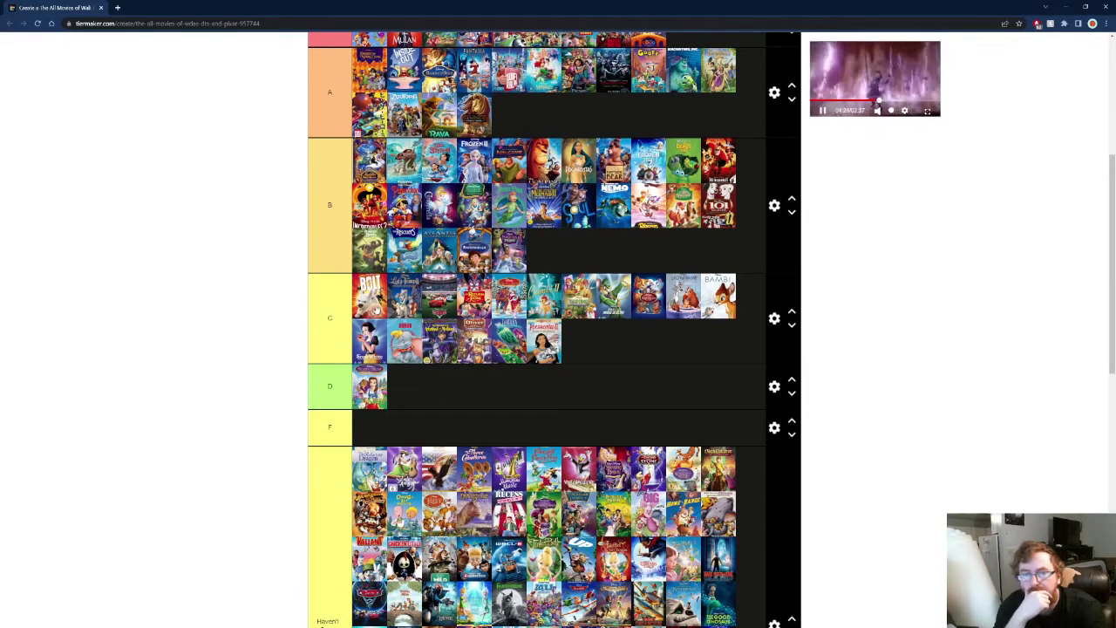
pyautogui.moveTo(371, 301); pyautogui.dragTo(542, 249)
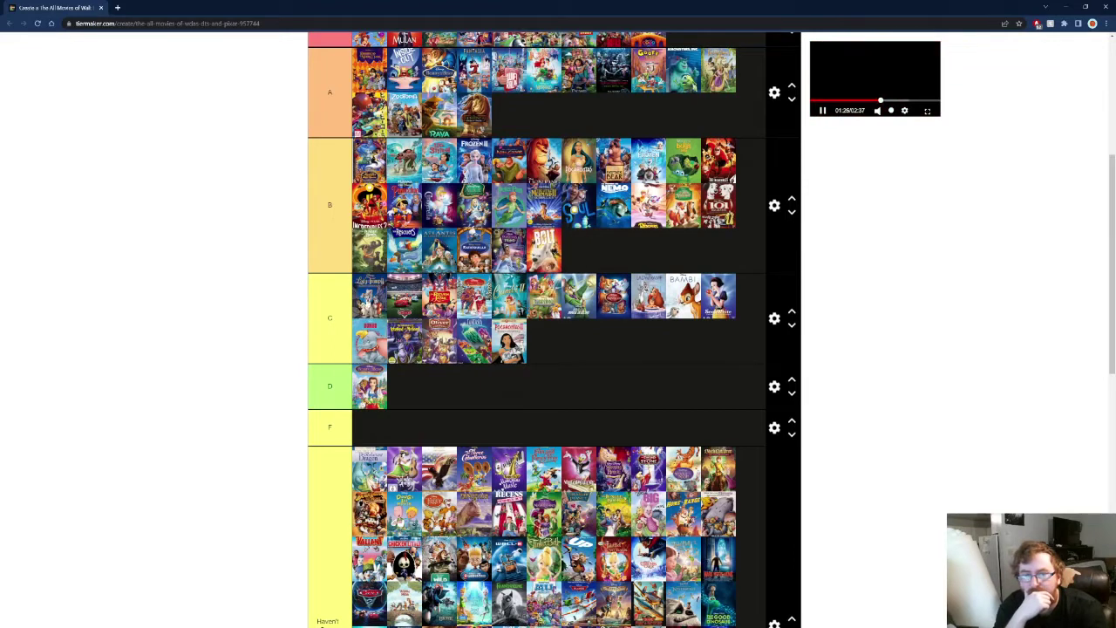
pyautogui.moveTo(370, 301); pyautogui.dragTo(601, 253)
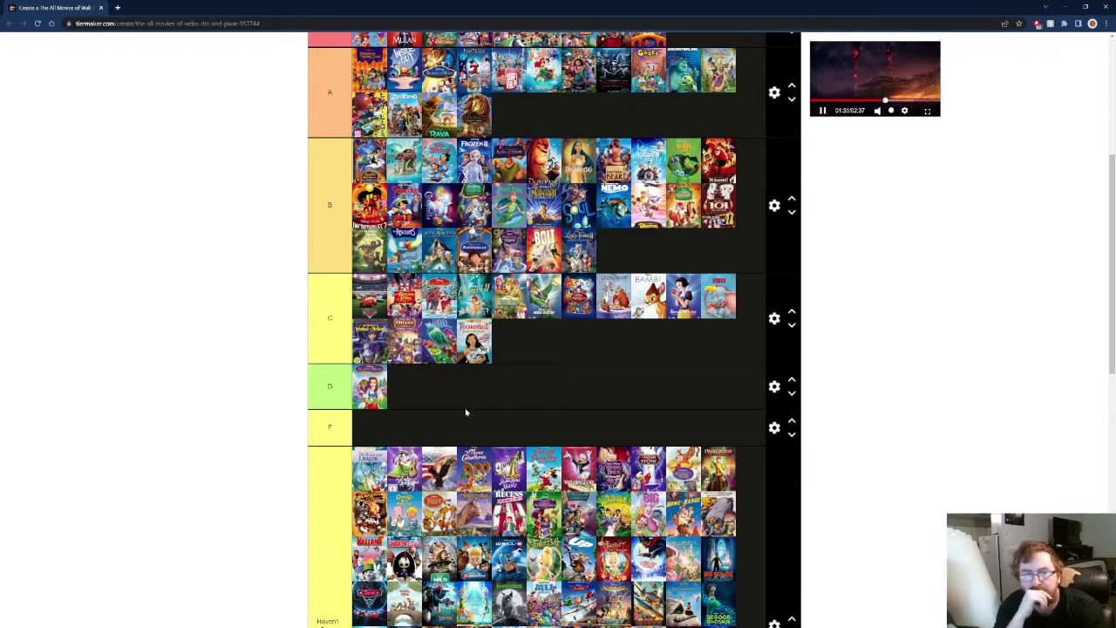
# Add The Hunchback of Notre Dame II to the end of the D tier and 101 Dalmatians II to the end of the Haven't Seen row
pyautogui.scroll(-4, 419, 379)
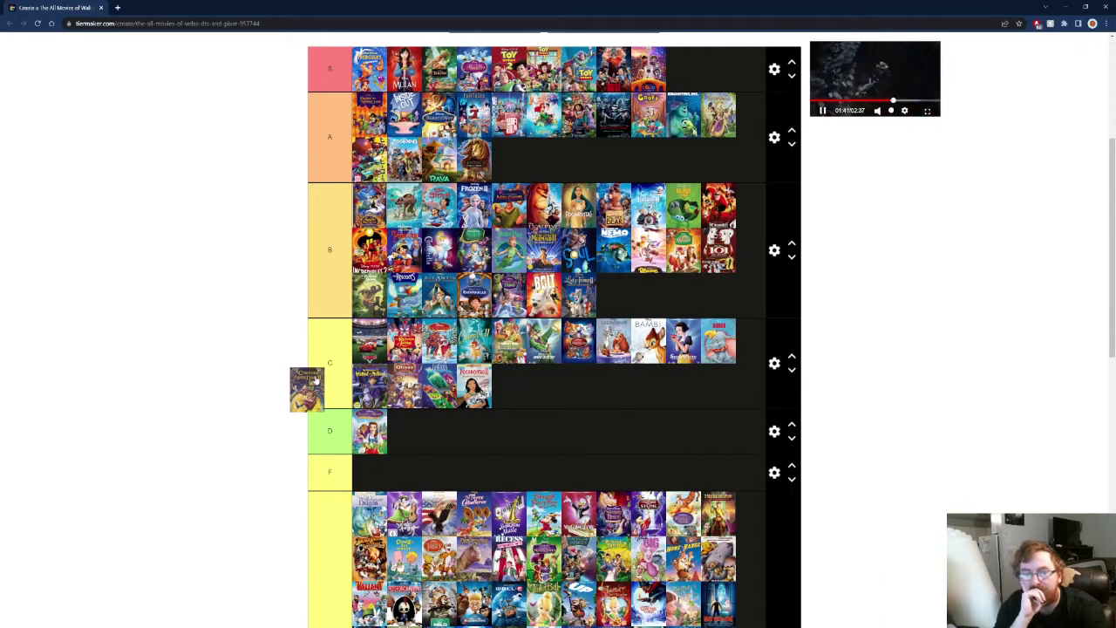
pyautogui.moveTo(316, 380); pyautogui.dragTo(472, 421)
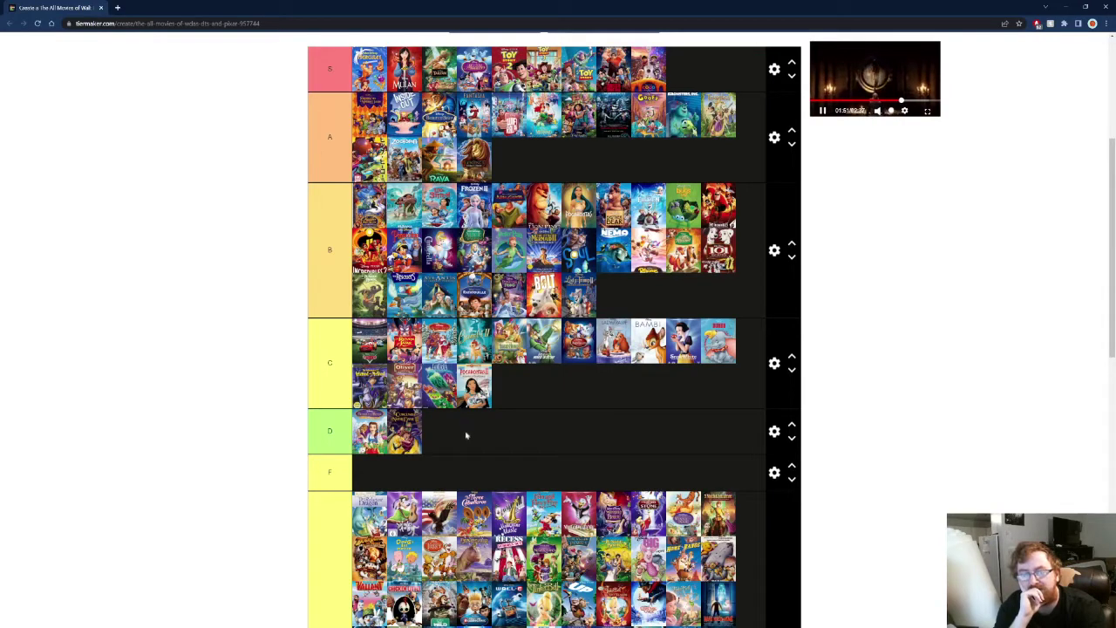
pyautogui.scroll(-3, 464, 427)
pyautogui.moveTo(317, 565); pyautogui.dragTo(513, 374)
pyautogui.scroll(2, 337, 447)
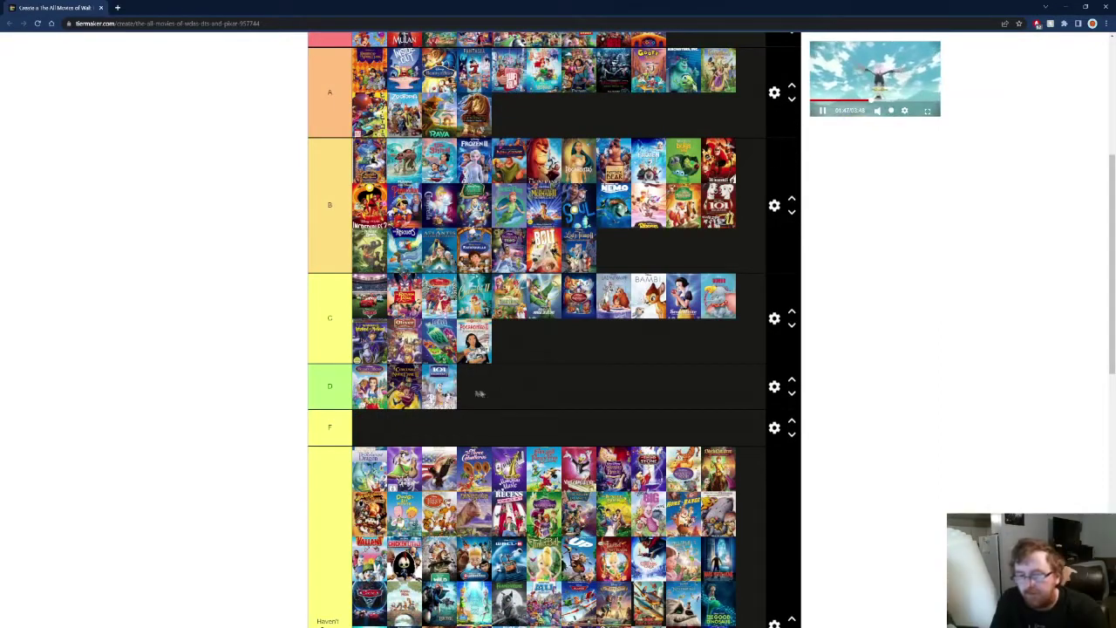
pyautogui.moveTo(444, 388); pyautogui.dragTo(540, 384)
pyautogui.scroll(-1, 530, 381)
pyautogui.scroll(-3, 530, 379)
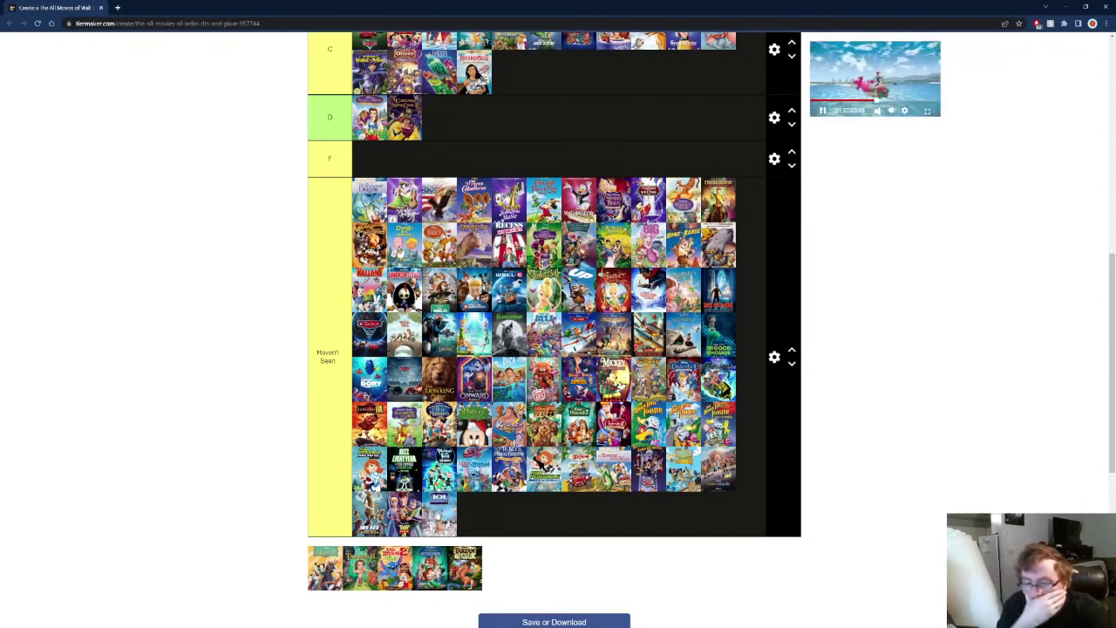
# Place the first film left in the unranked pool at the end of the D tier, after The Hunchback of Notre Dame II
pyautogui.moveTo(341, 566); pyautogui.dragTo(583, 348)
pyautogui.scroll(2, 332, 470)
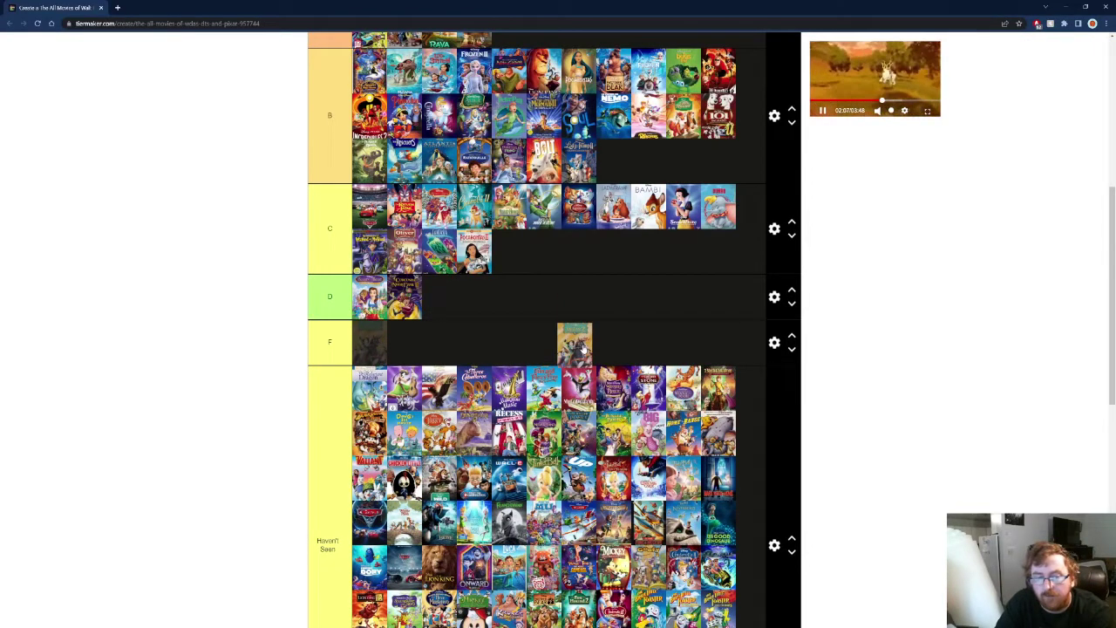
pyautogui.moveTo(583, 348); pyautogui.dragTo(475, 307)
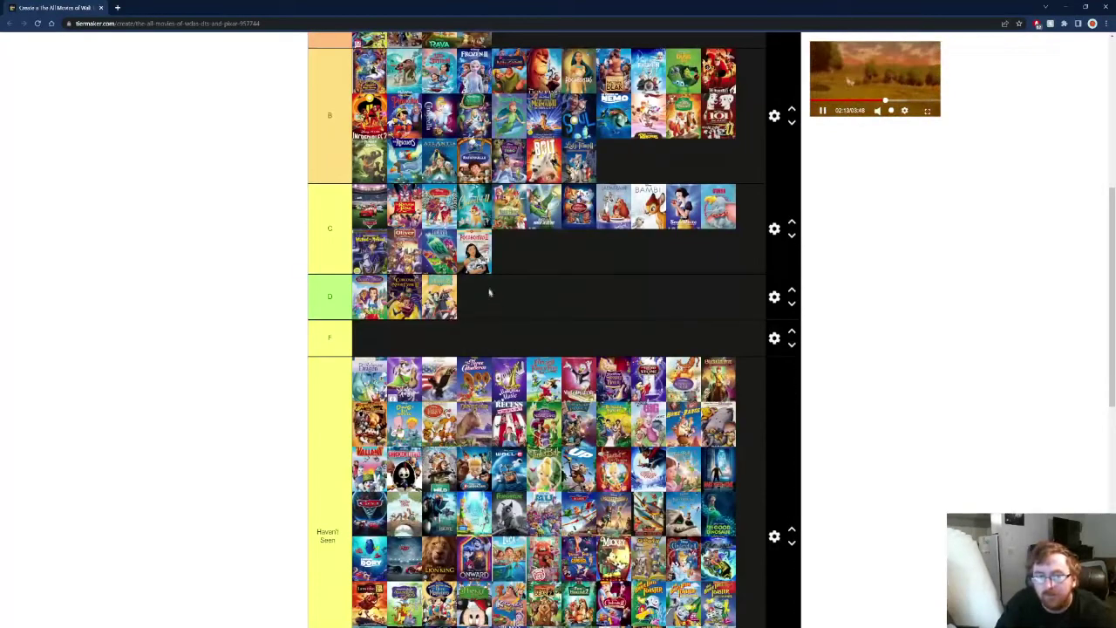
# Place the first film left in the unranked pool at the end of the C tier, directly after Pocahontas II
pyautogui.scroll(-3, 523, 246)
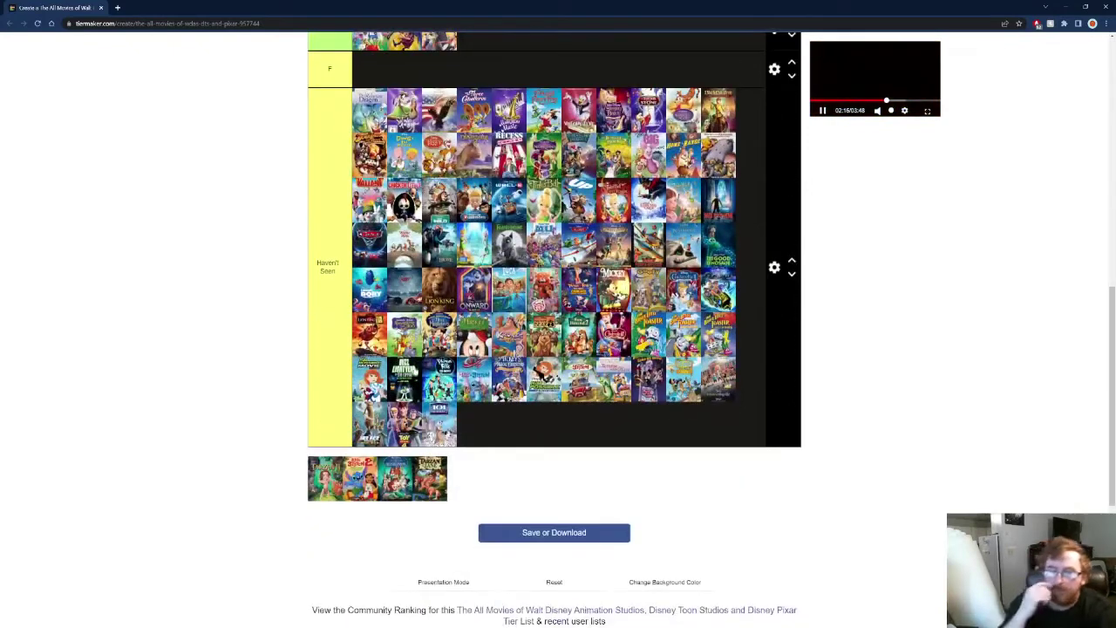
pyautogui.moveTo(338, 486); pyautogui.dragTo(523, 255)
pyautogui.scroll(3, 334, 461)
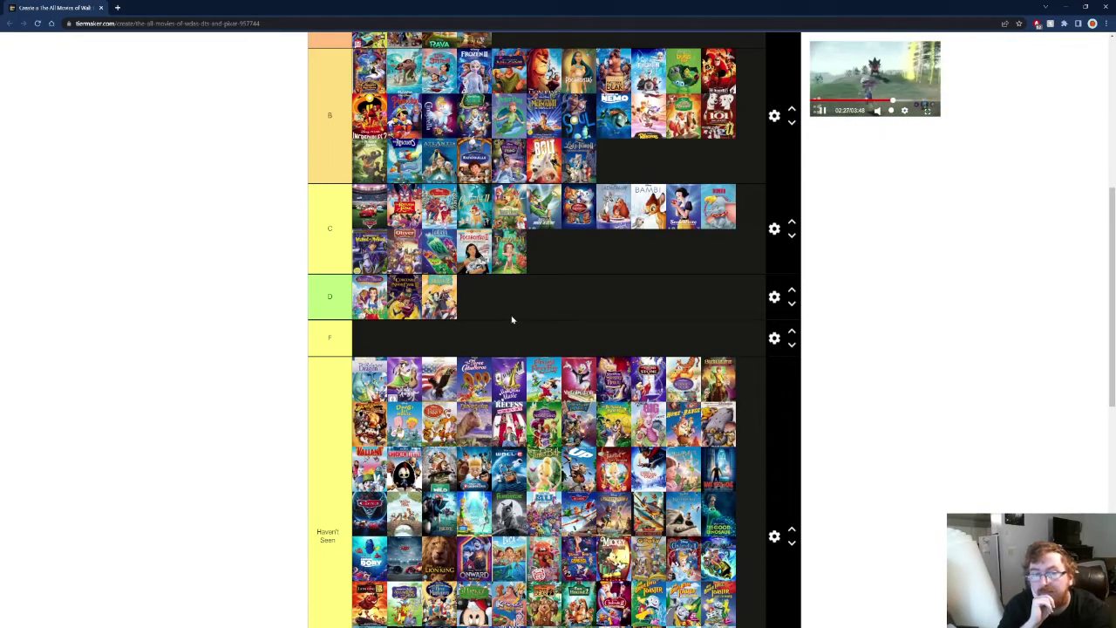
# Place Lilo & Stitch 2 from the unranked pool in the C tier as its third film
pyautogui.scroll(-5, 512, 319)
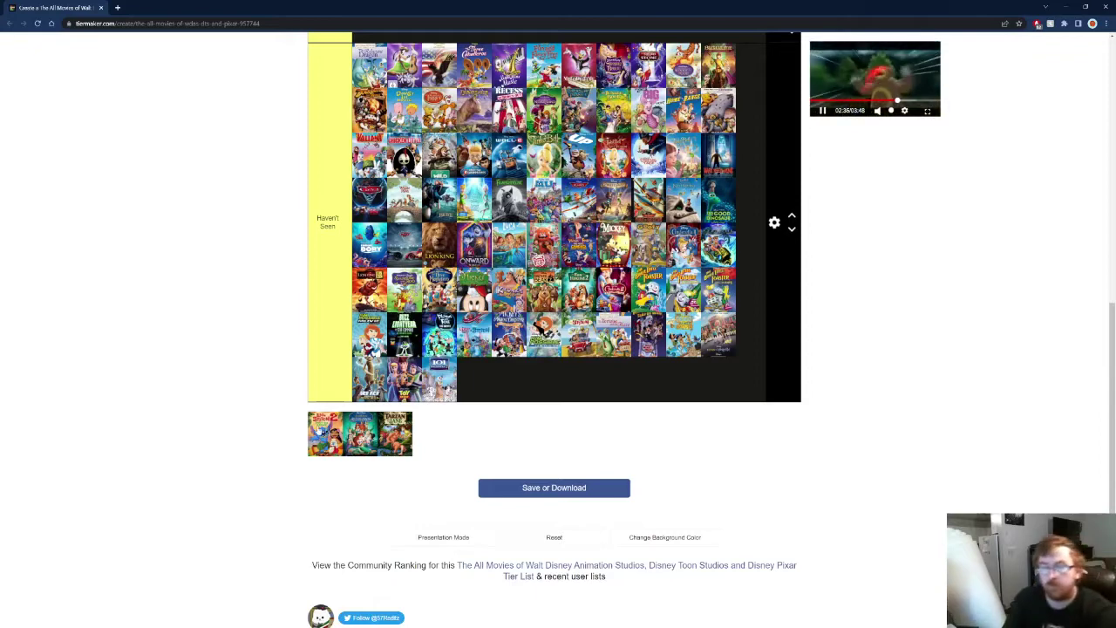
pyautogui.moveTo(325, 430); pyautogui.dragTo(328, 357)
pyautogui.scroll(3, 334, 349)
pyautogui.scroll(3, 328, 357)
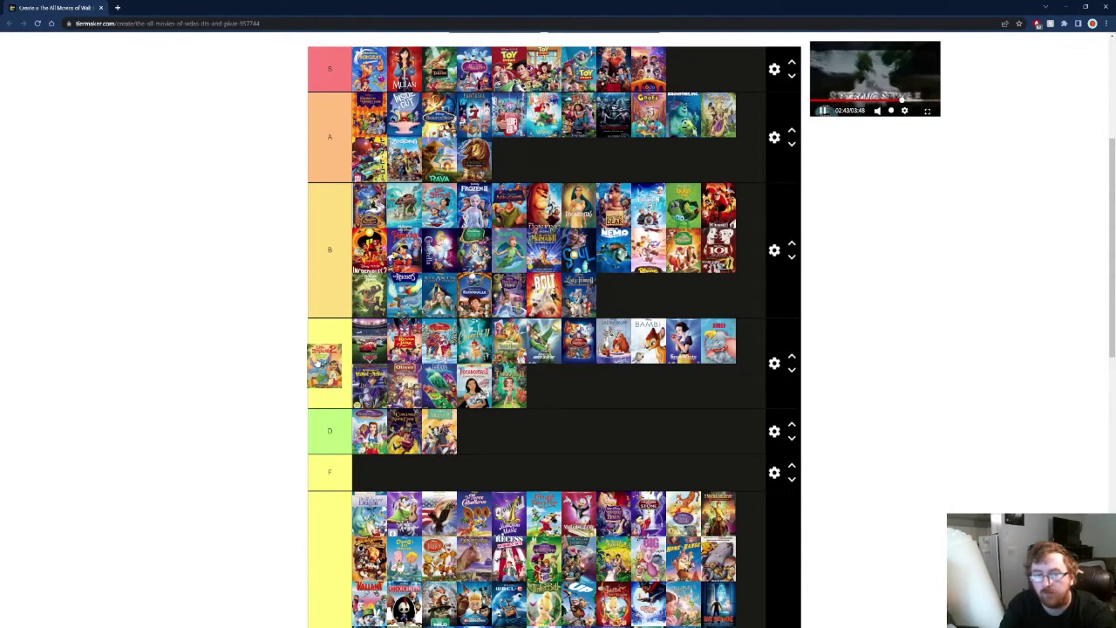
pyautogui.moveTo(322, 364); pyautogui.dragTo(450, 345)
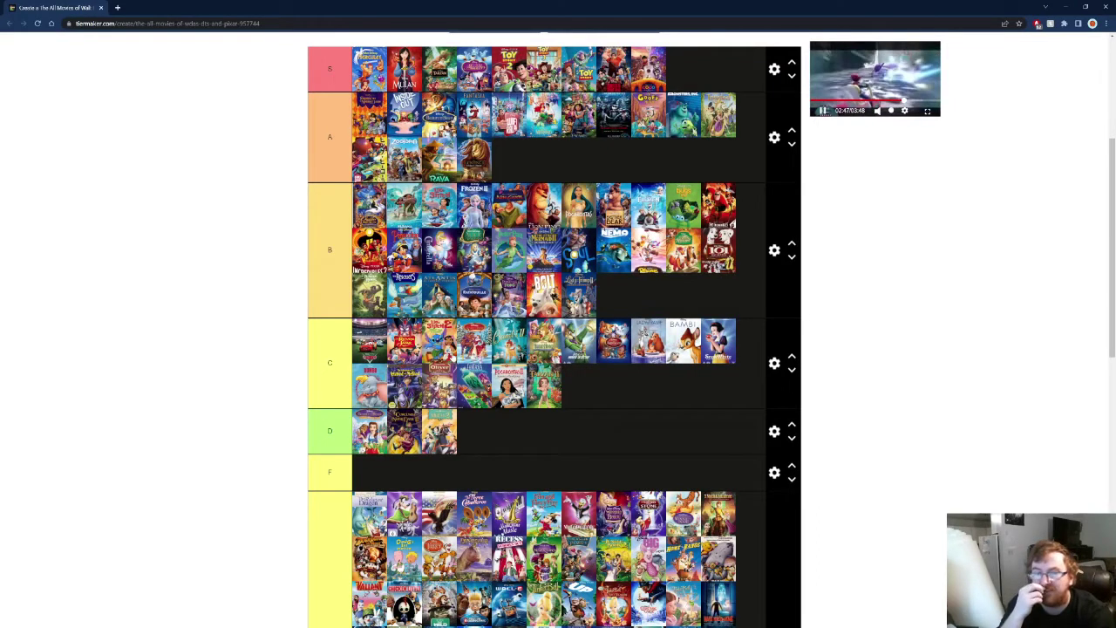
# Add the unranked film that sits ahead of Tarzan & Jane in the pool to the end of the C tier
pyautogui.scroll(-4, 555, 328)
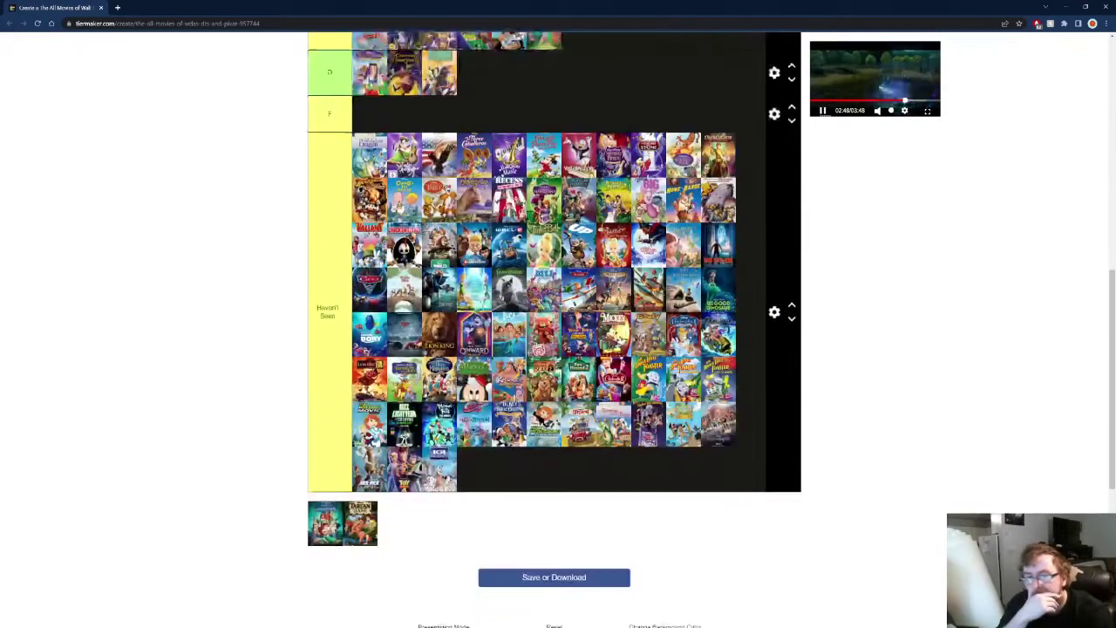
pyautogui.moveTo(335, 531); pyautogui.dragTo(593, 349)
pyautogui.scroll(3, 339, 511)
pyautogui.scroll(1, 341, 511)
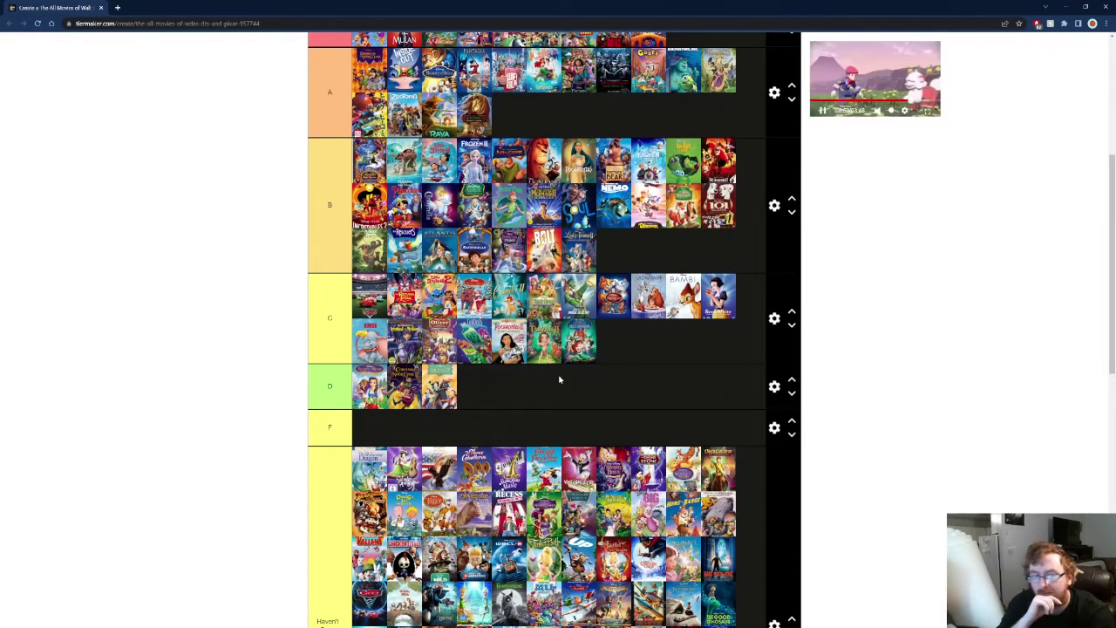
# Place Tarzan & Jane, the last unranked film, at the end of the D tier
pyautogui.scroll(-4, 560, 379)
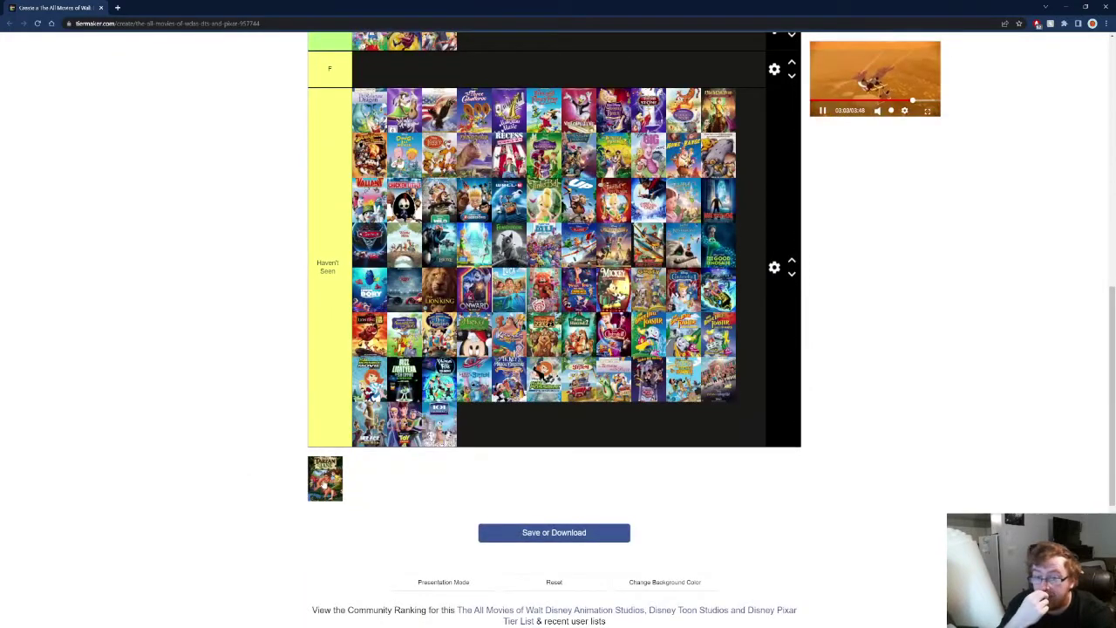
pyautogui.scroll(2, 321, 485)
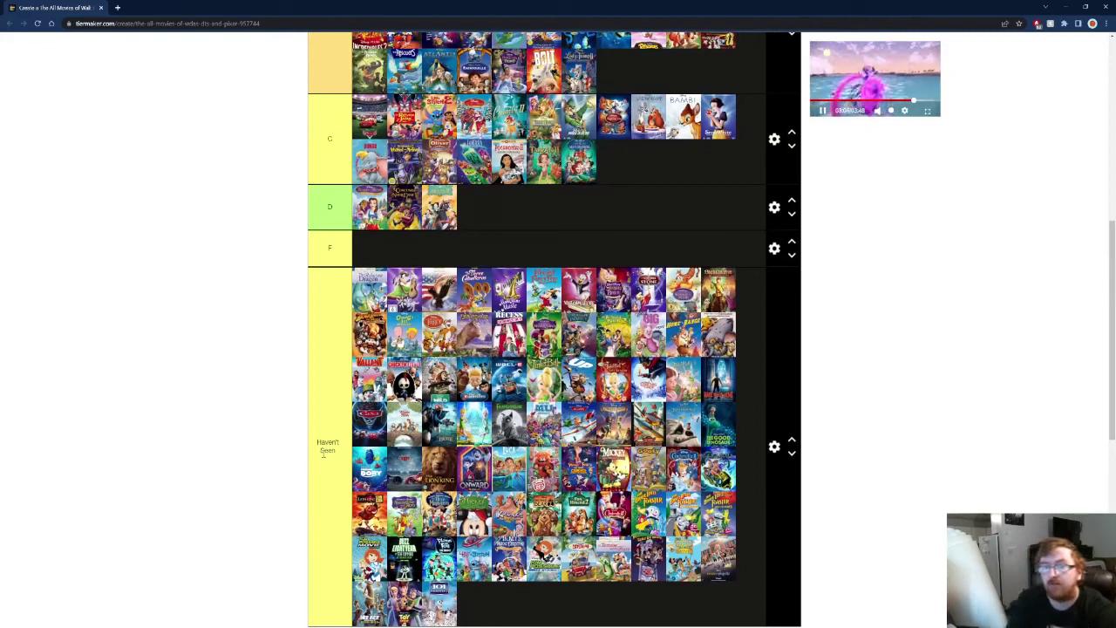
pyautogui.scroll(-3, 313, 375)
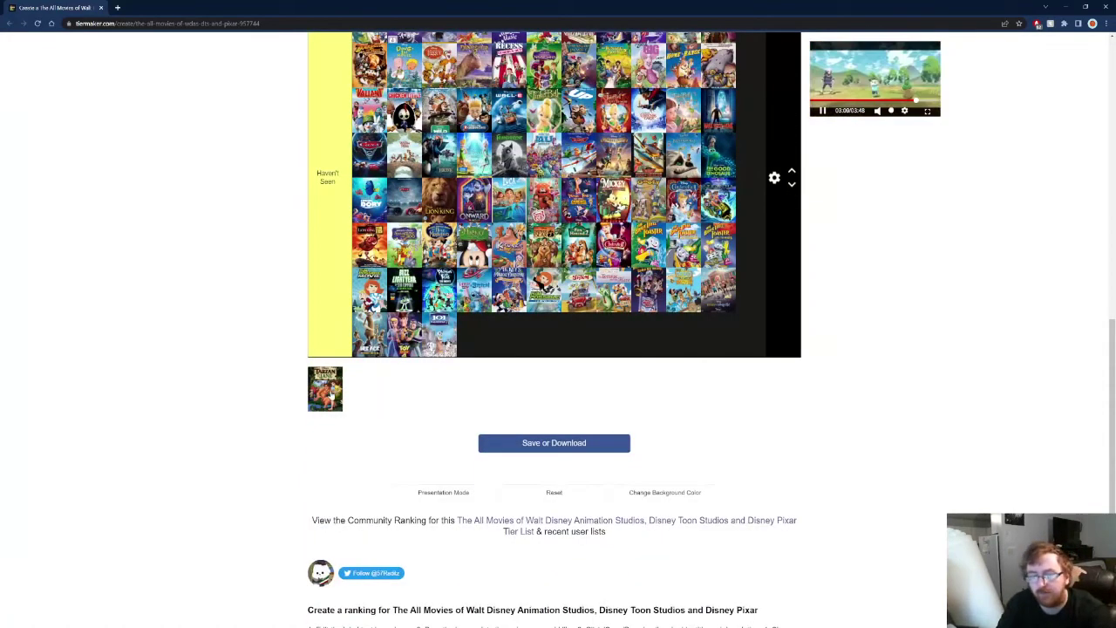
pyautogui.moveTo(331, 392); pyautogui.dragTo(488, 340)
pyautogui.scroll(3, 331, 384)
pyautogui.scroll(1, 331, 411)
pyautogui.scroll(1, 327, 410)
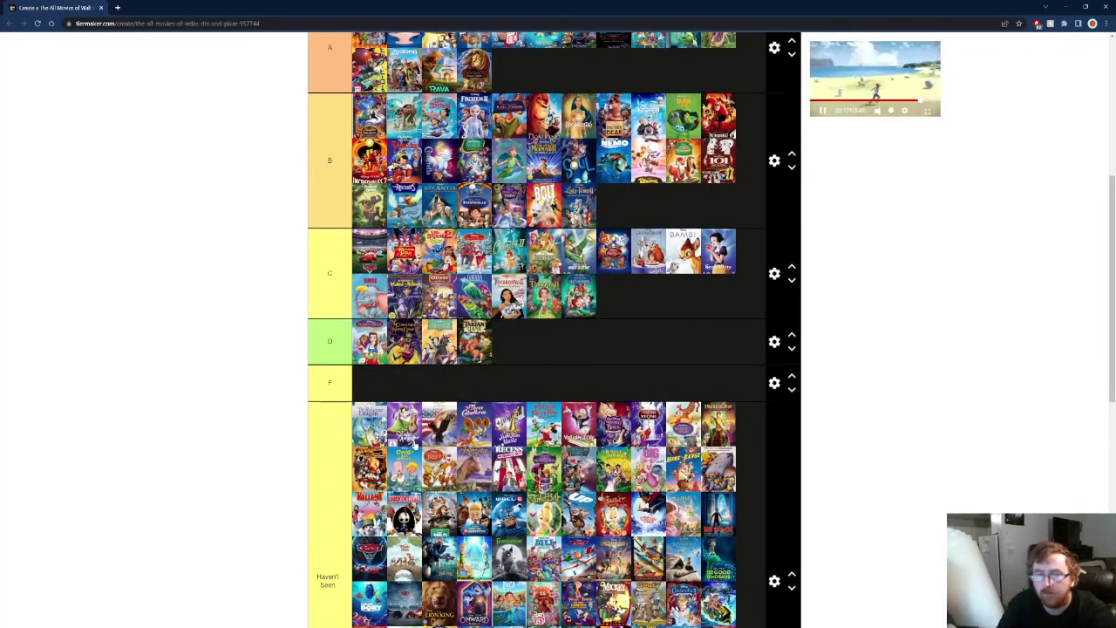
# Review the completed tier list from the S tier to the Haven't Seen row, checking the placement of the films
pyautogui.scroll(2, 408, 424)
pyautogui.scroll(-5, 398, 420)
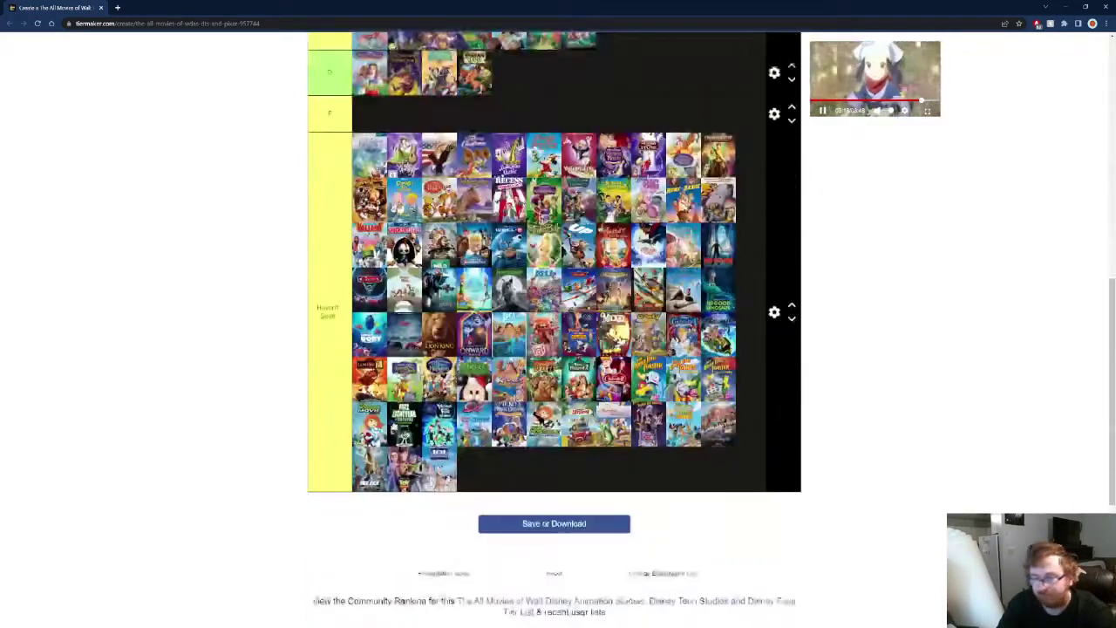
pyautogui.scroll(4, 380, 445)
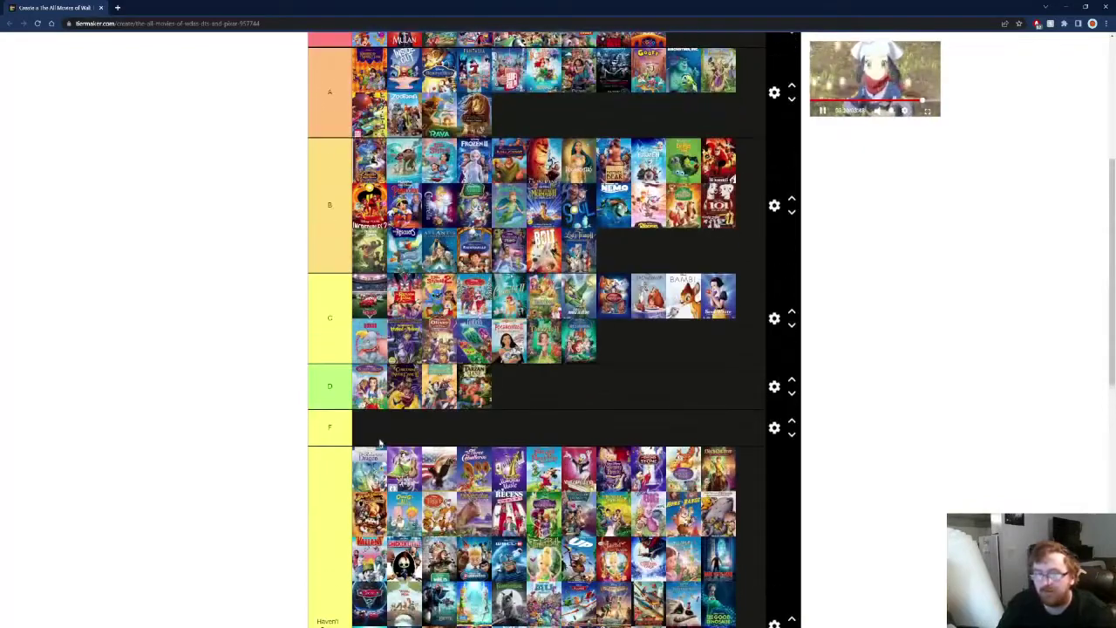
pyautogui.scroll(1, 381, 443)
pyautogui.scroll(1, 389, 440)
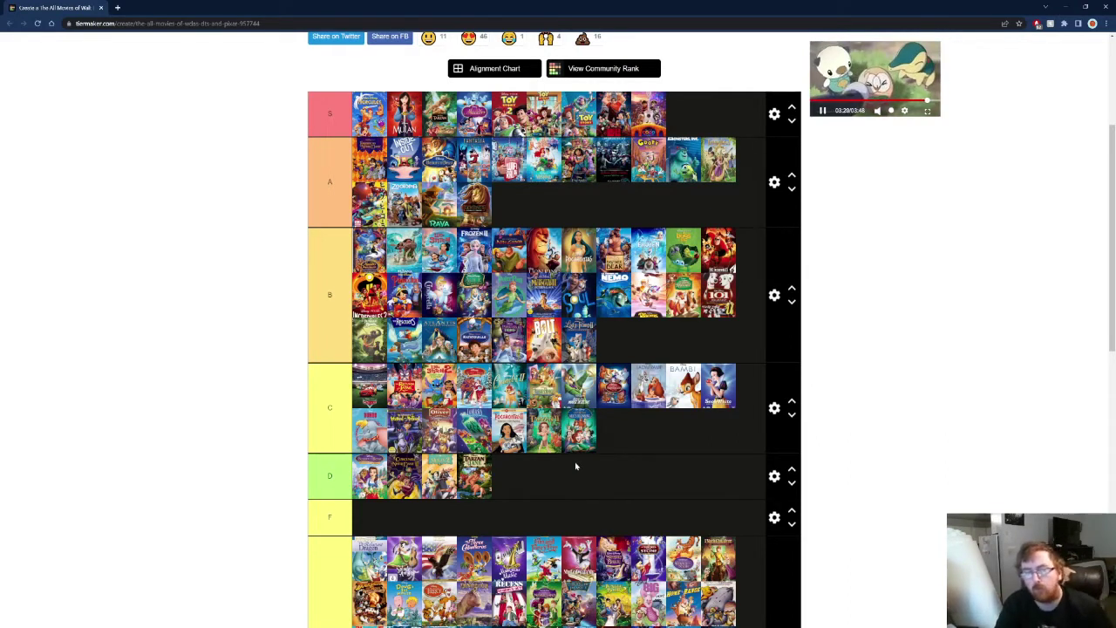
pyautogui.scroll(-1, 624, 583)
pyautogui.scroll(-5, 624, 583)
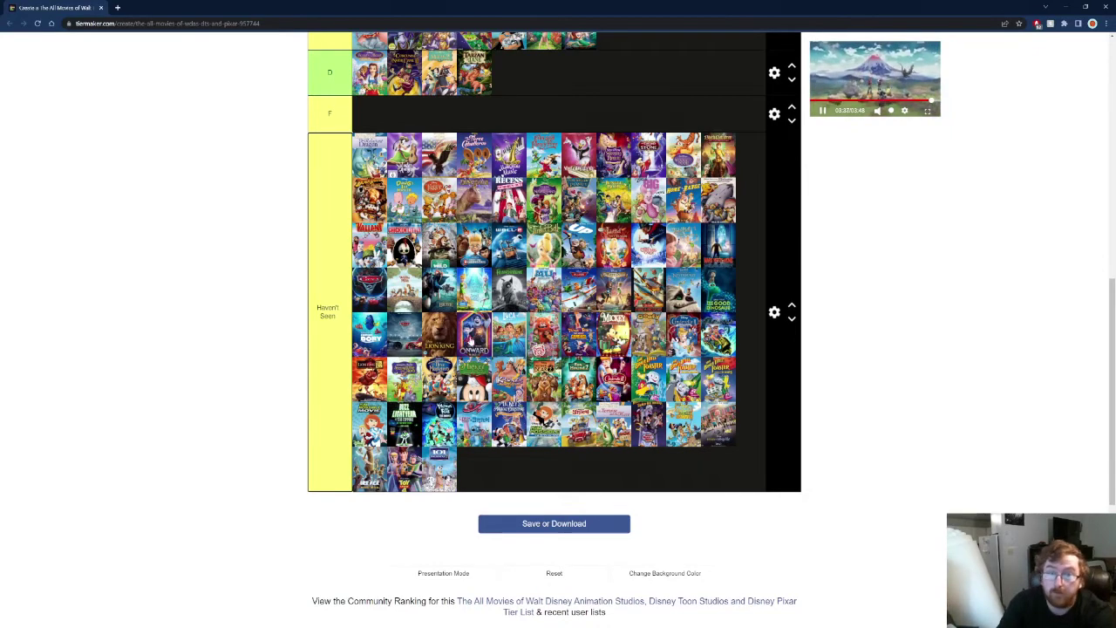
pyautogui.scroll(5, 546, 349)
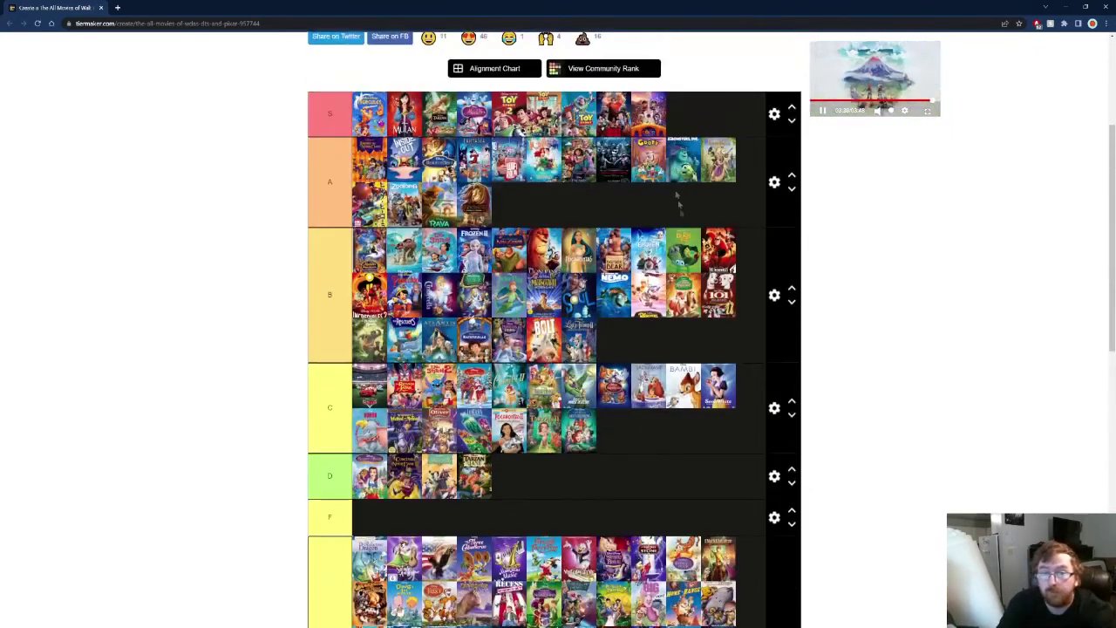
pyautogui.scroll(2, 493, 298)
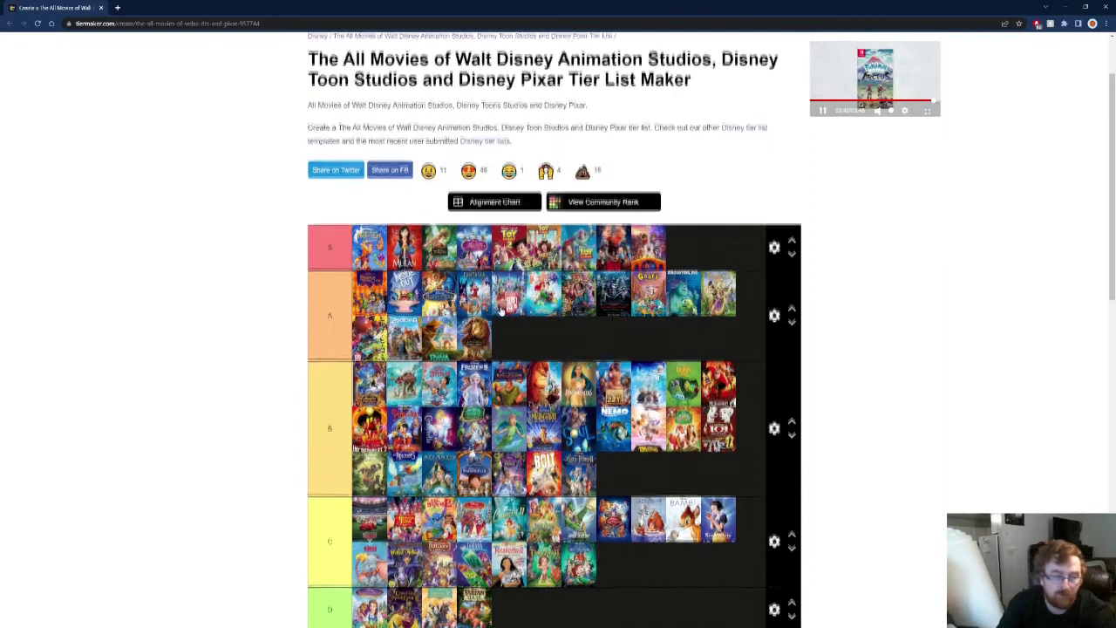
pyautogui.scroll(-1, 501, 311)
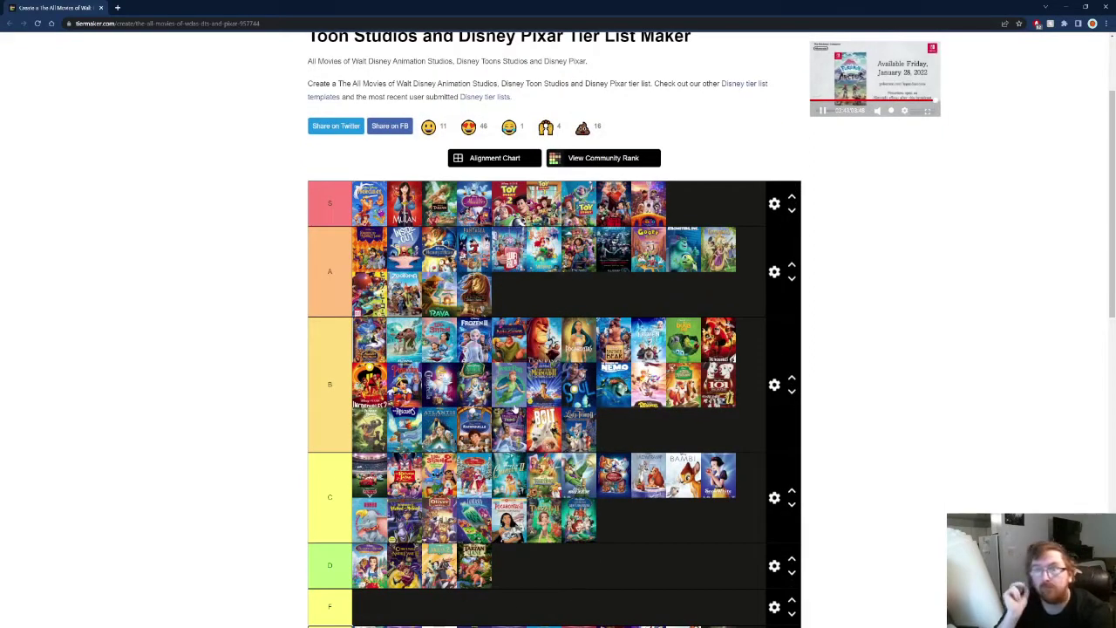